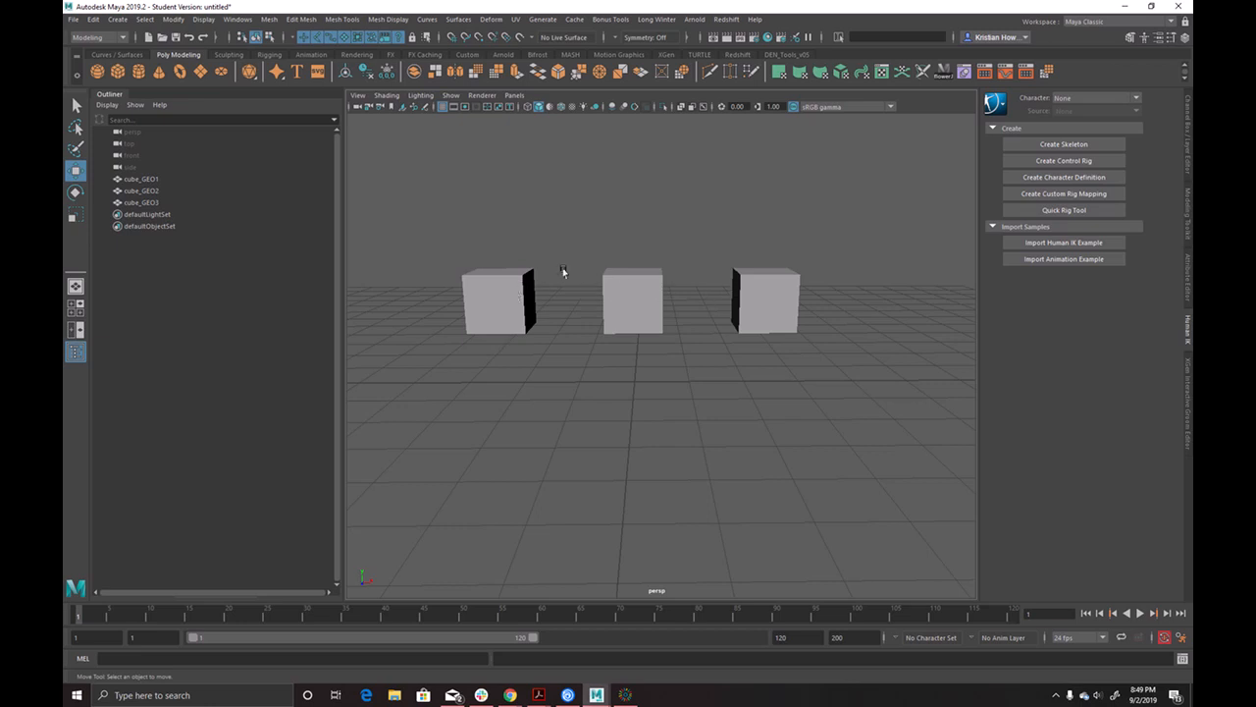
# - Assign a new RedshiftMaterial to cube_GEO2 and show the material's attributes in the Attribute Editor
pyautogui.click(508, 281)
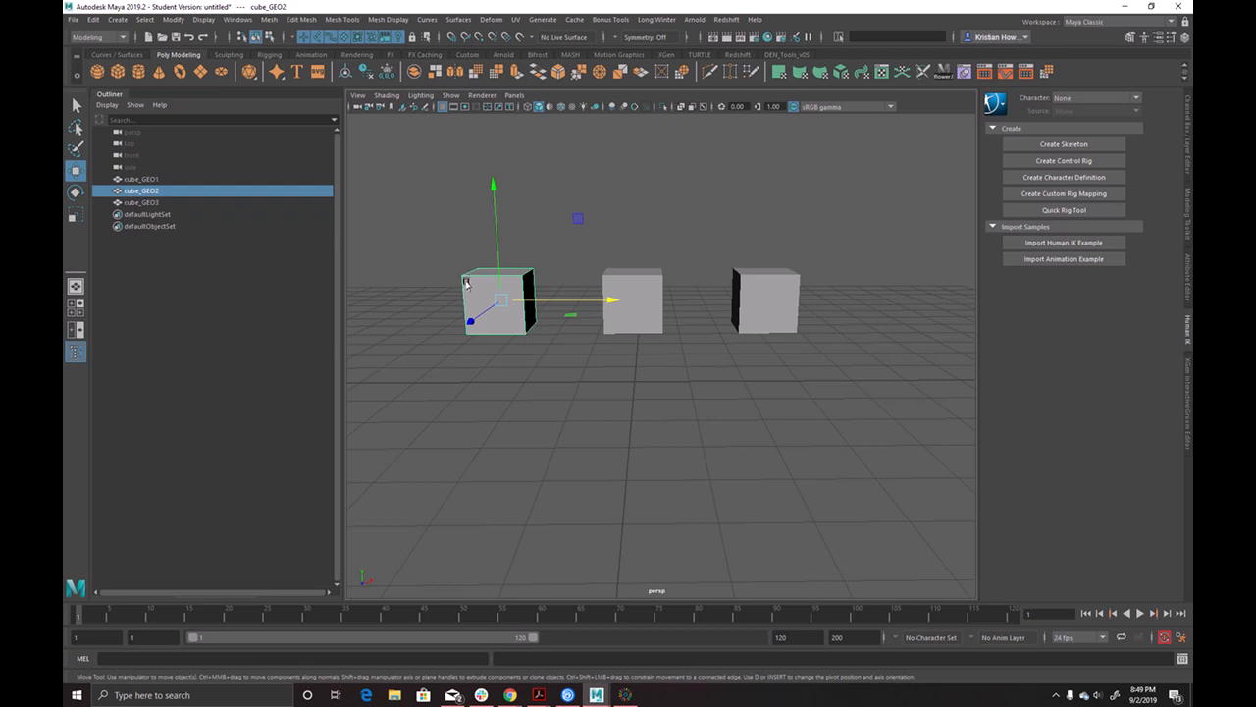
pyautogui.rightClick(467, 285)
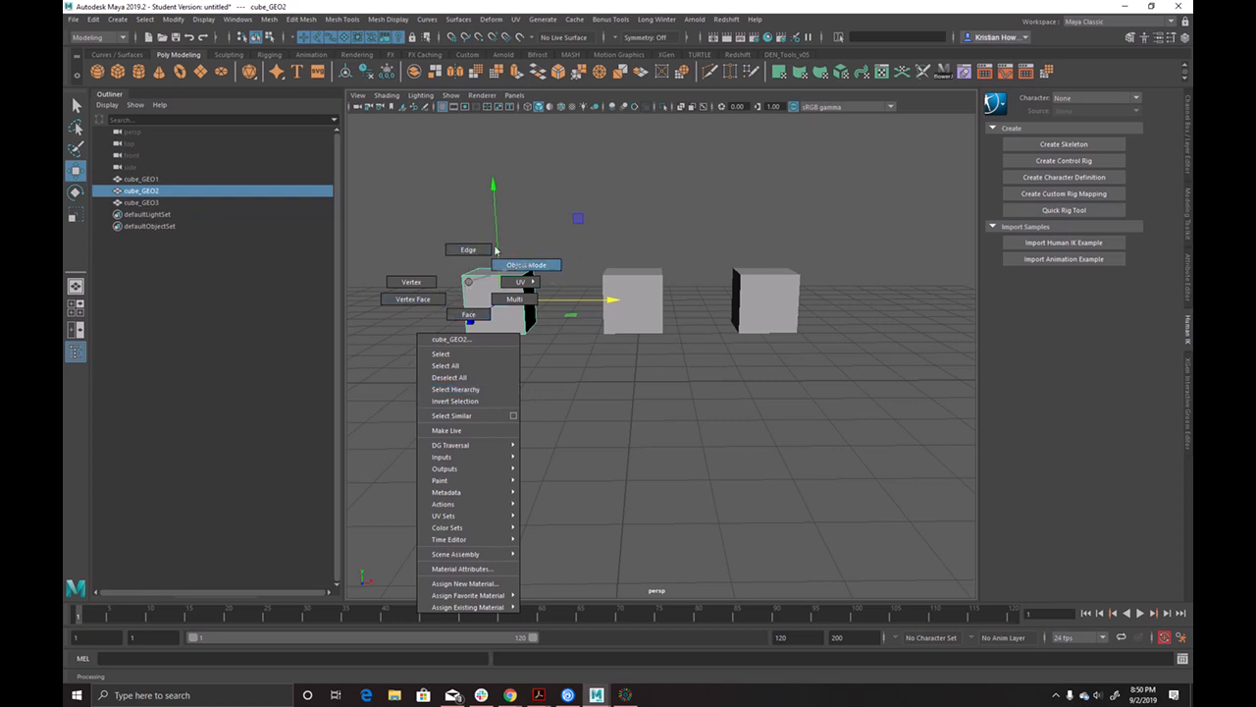
pyautogui.moveTo(490, 595)
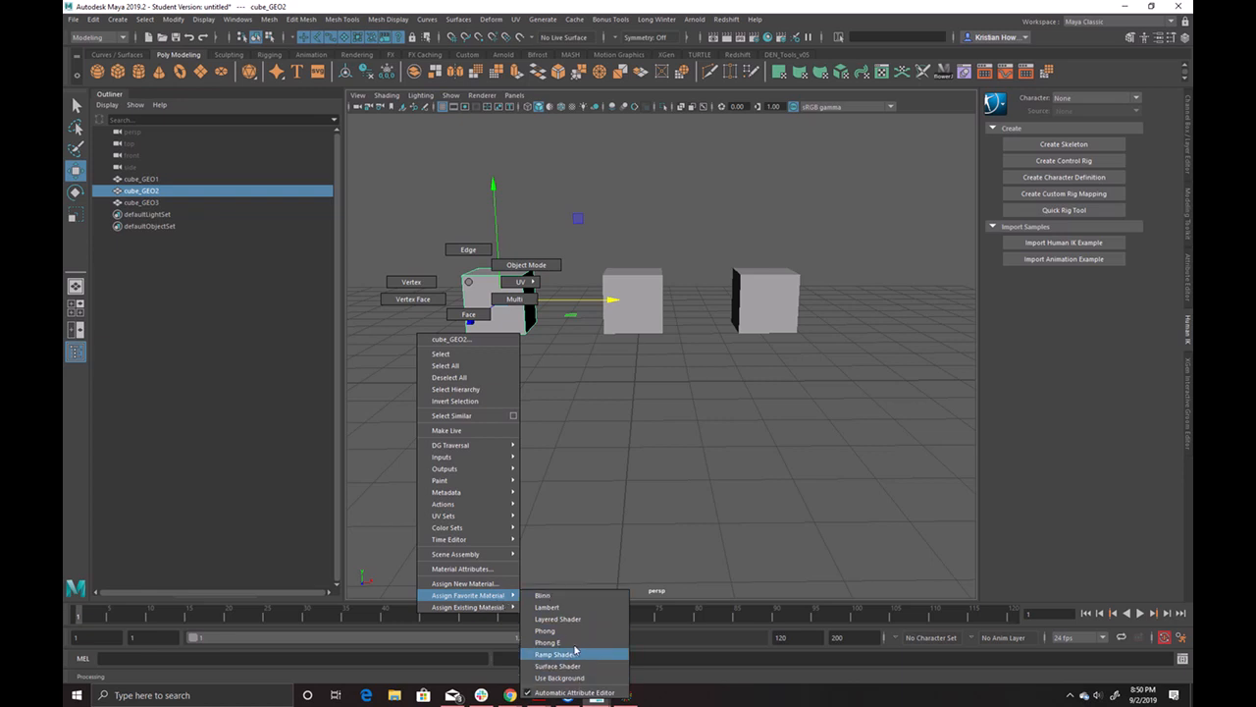
pyautogui.click(477, 584)
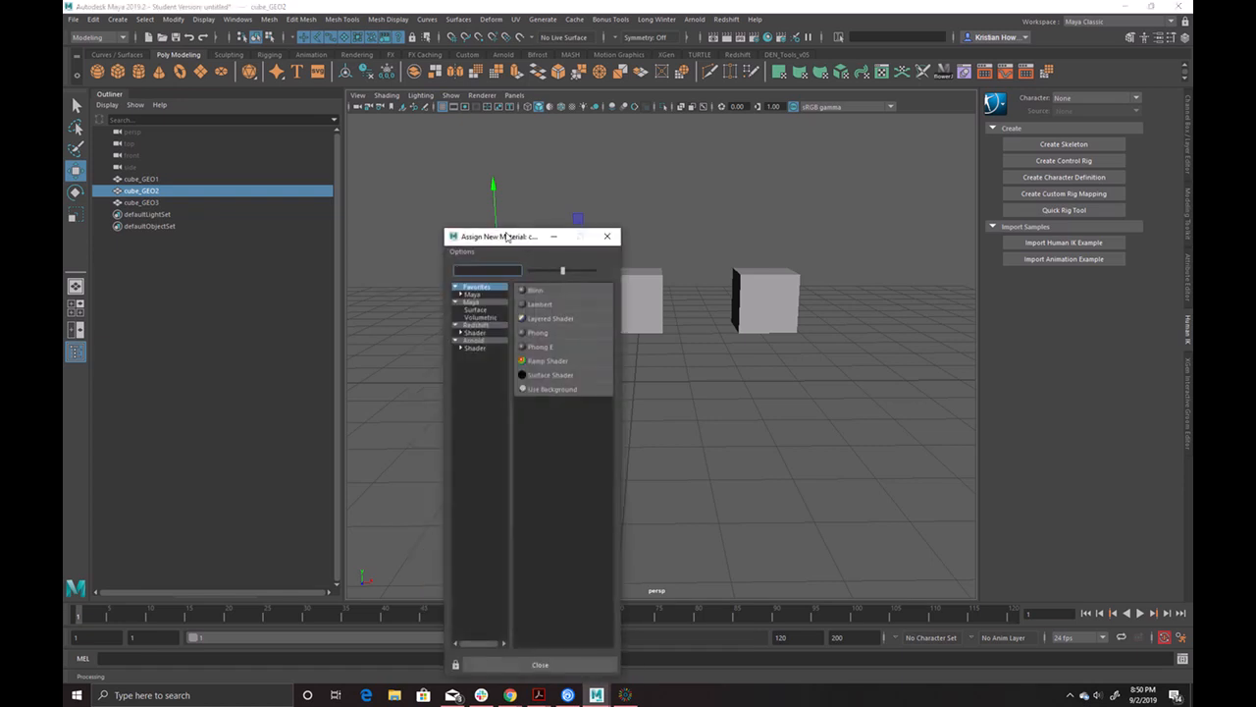
pyautogui.moveTo(502, 239); pyautogui.dragTo(876, 118)
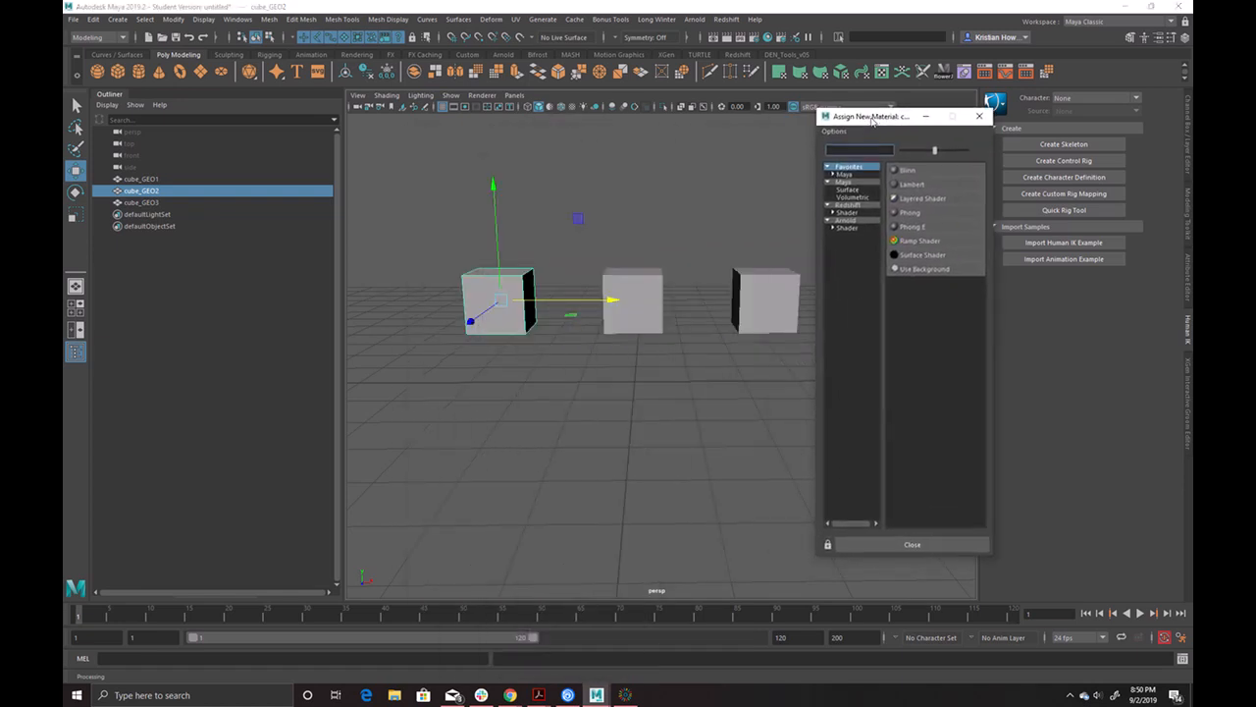
pyautogui.click(850, 205)
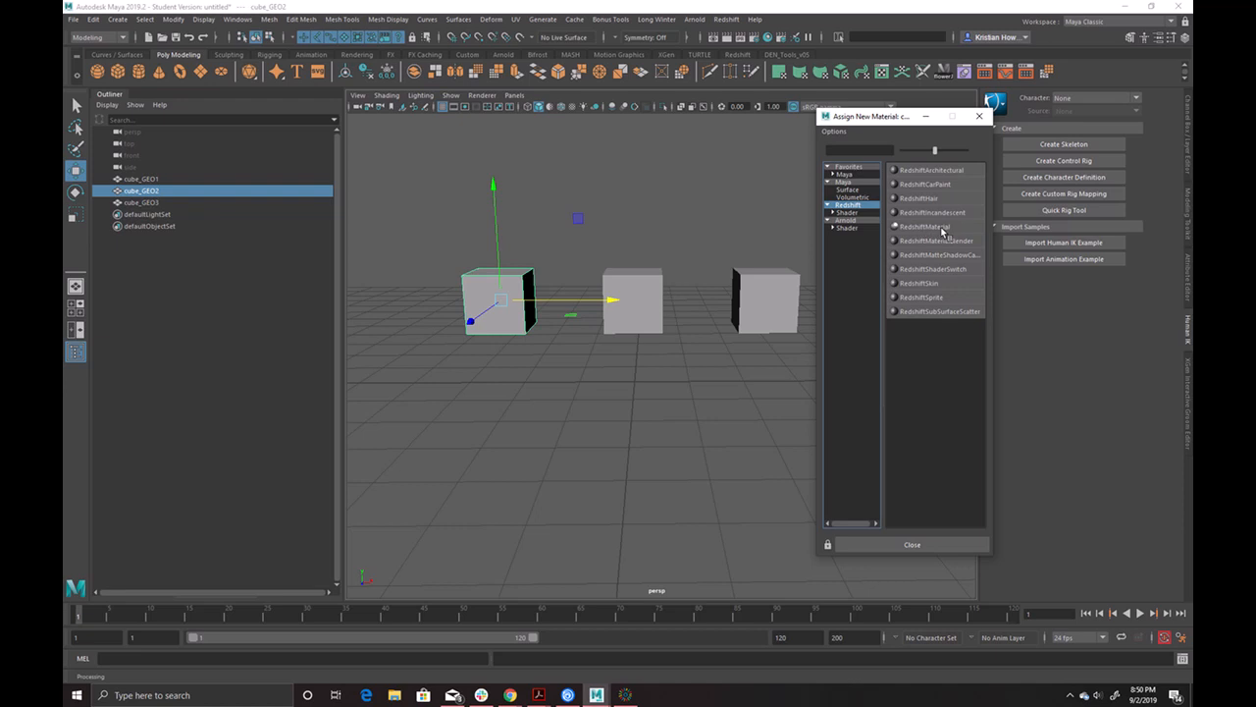
pyautogui.click(942, 232)
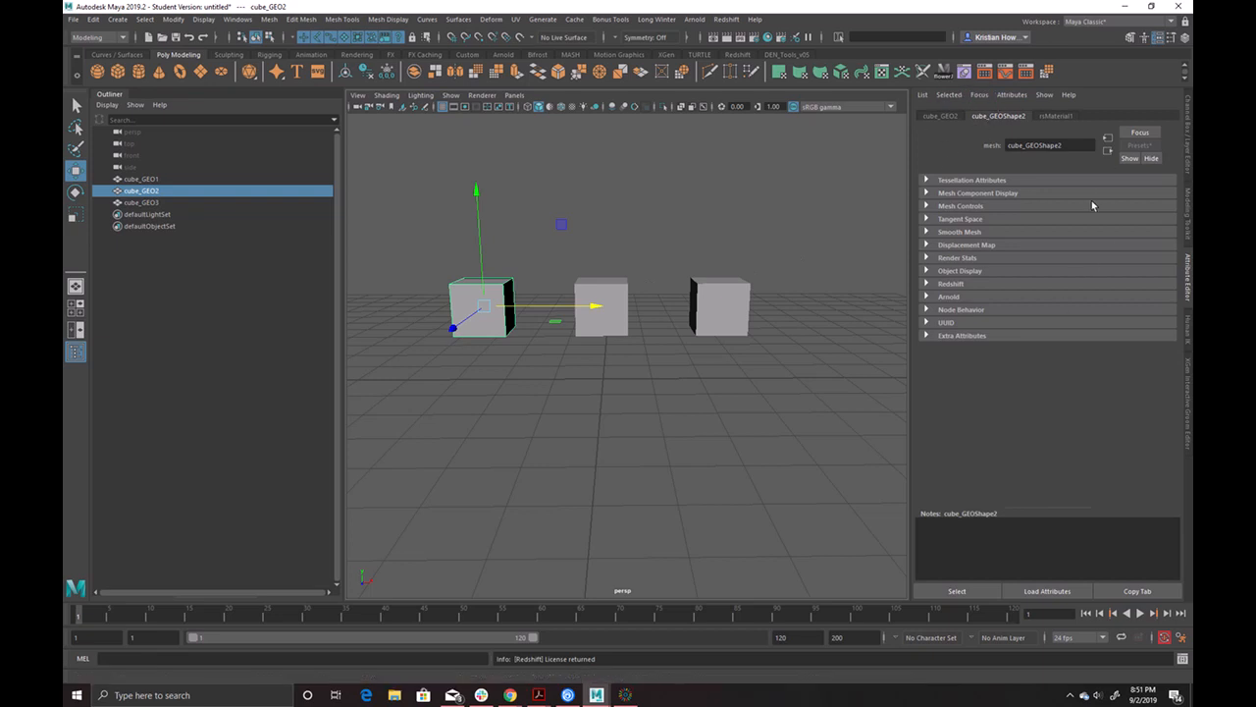
pyautogui.hotkey('ctrl', 'a')
pyautogui.hotkey('ctrl', 'a')
pyautogui.click(1052, 116)
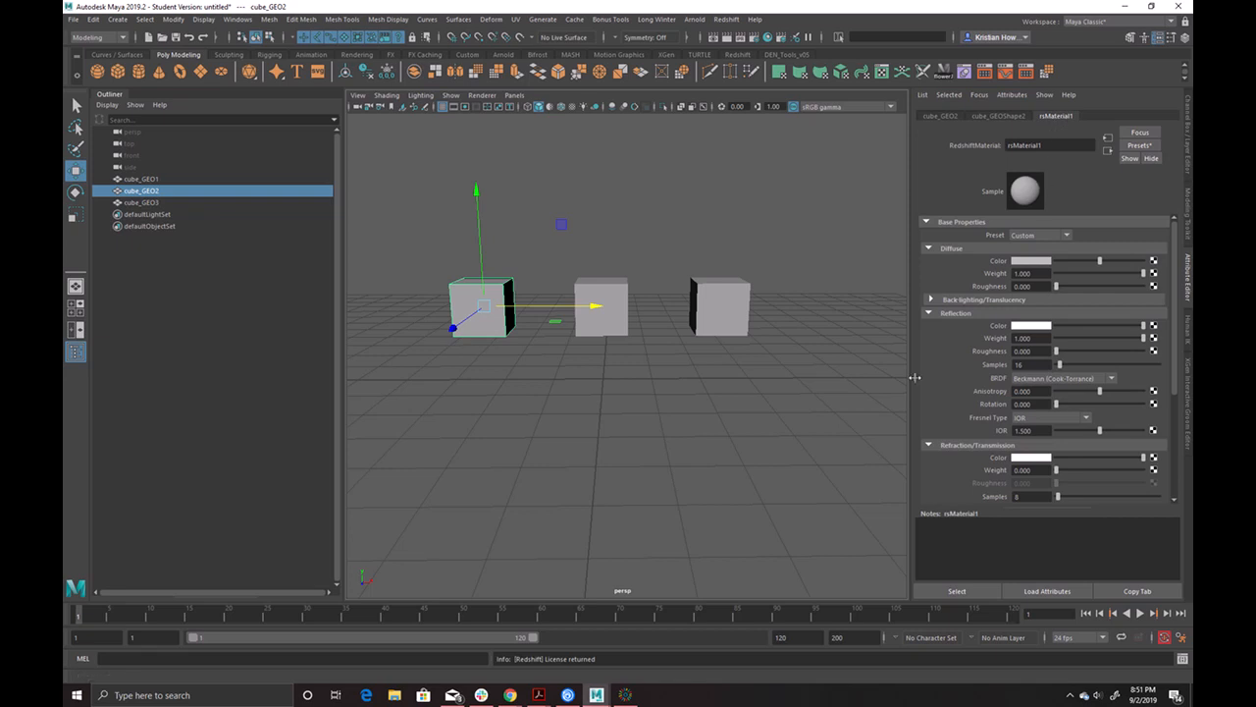
# - Examine which material is assigned to cube_GEO1 and cube_GEO3 compared with cube_GEO2
pyautogui.click(614, 294)
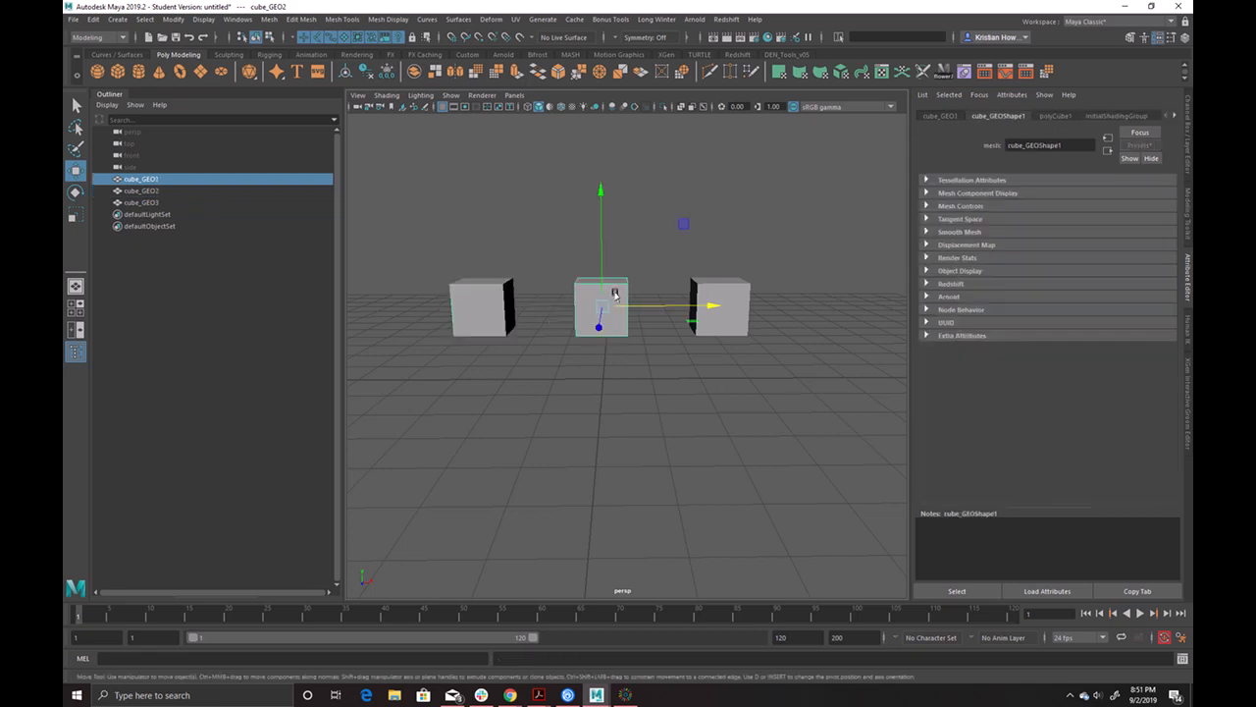
pyautogui.click(1176, 115)
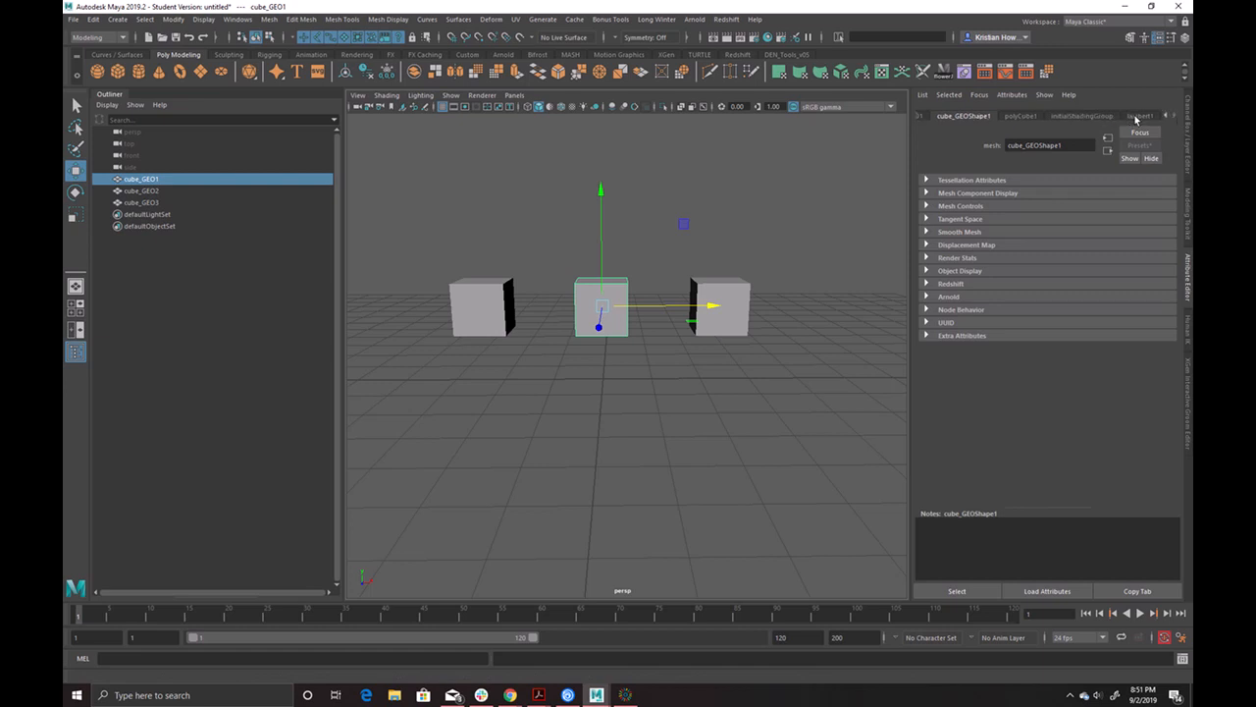
pyautogui.click(748, 294)
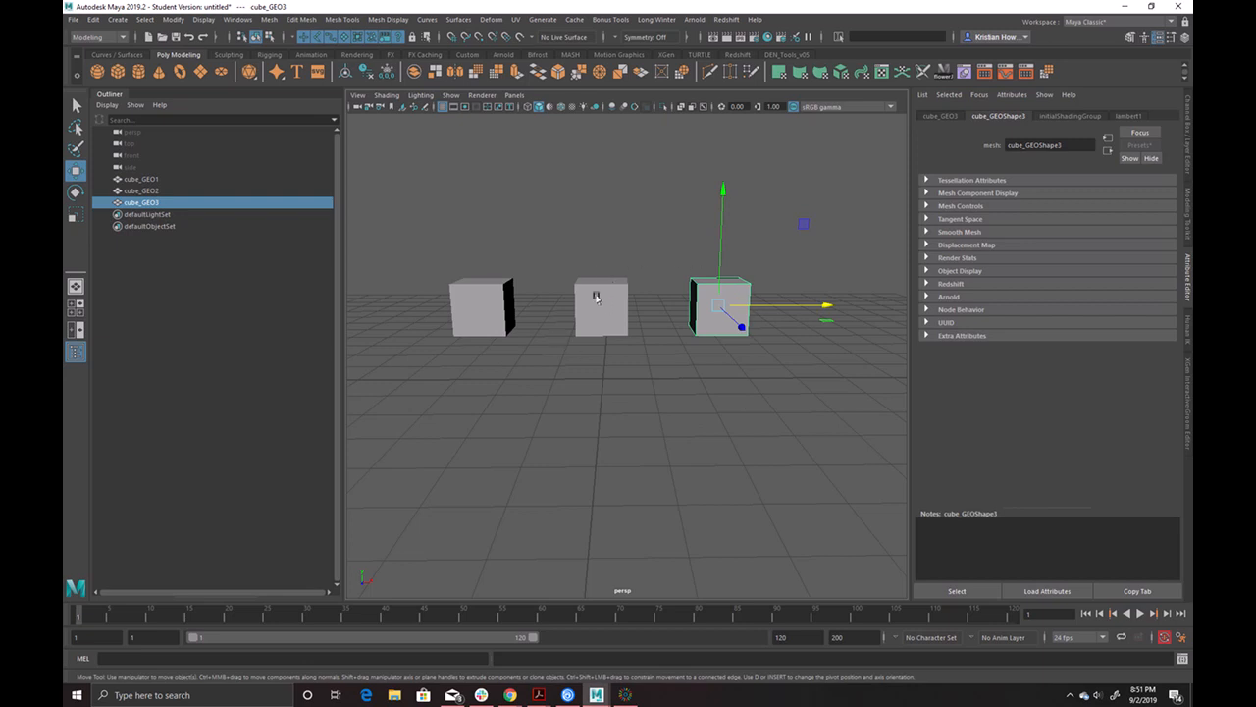
pyautogui.click(667, 236)
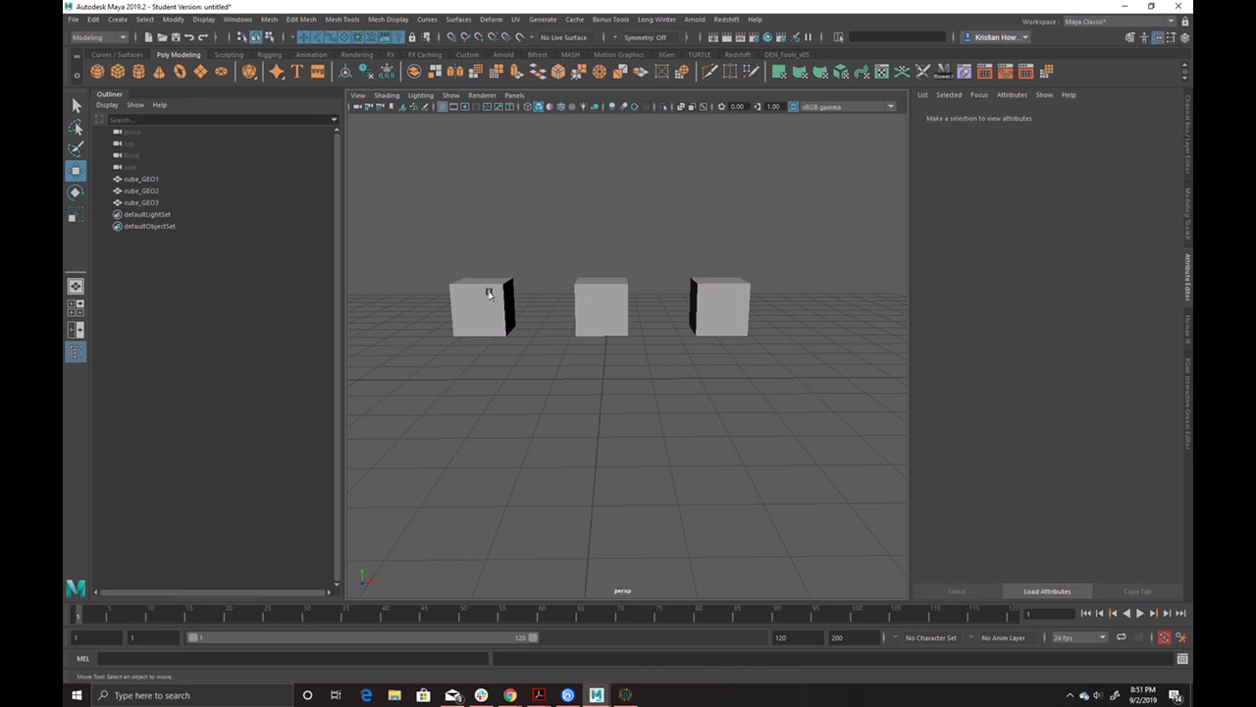
pyautogui.click(487, 295)
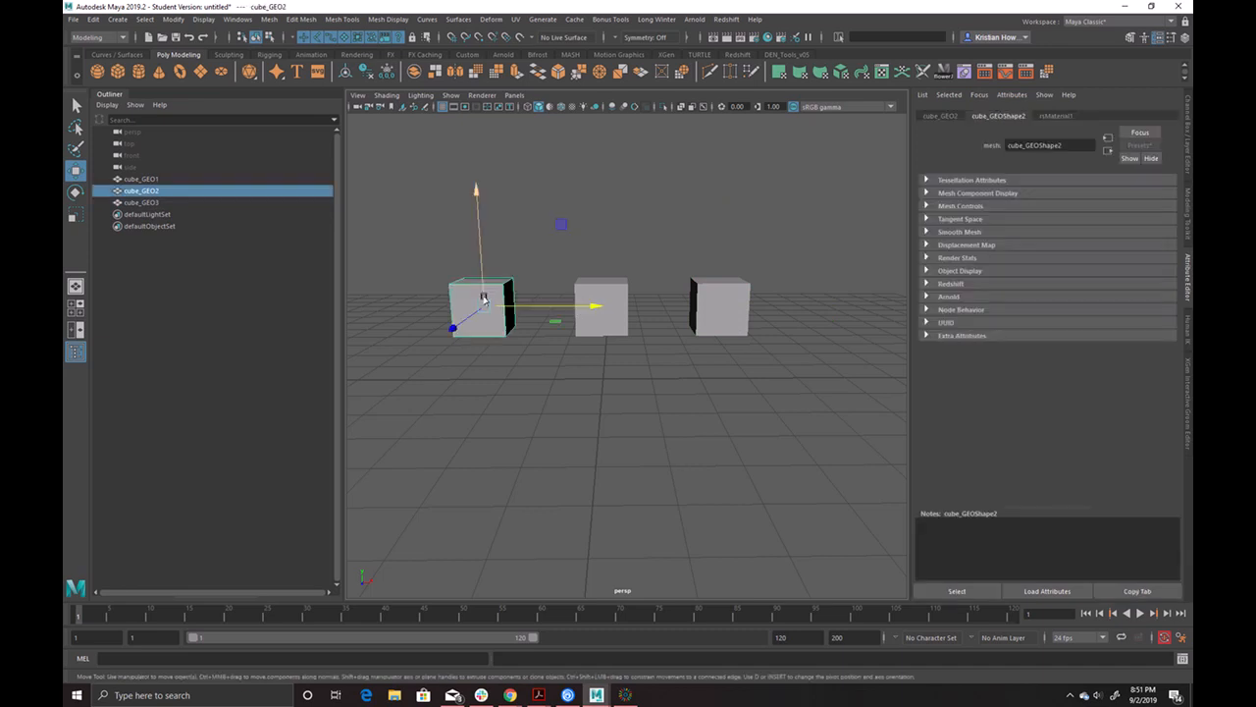
pyautogui.click(517, 422)
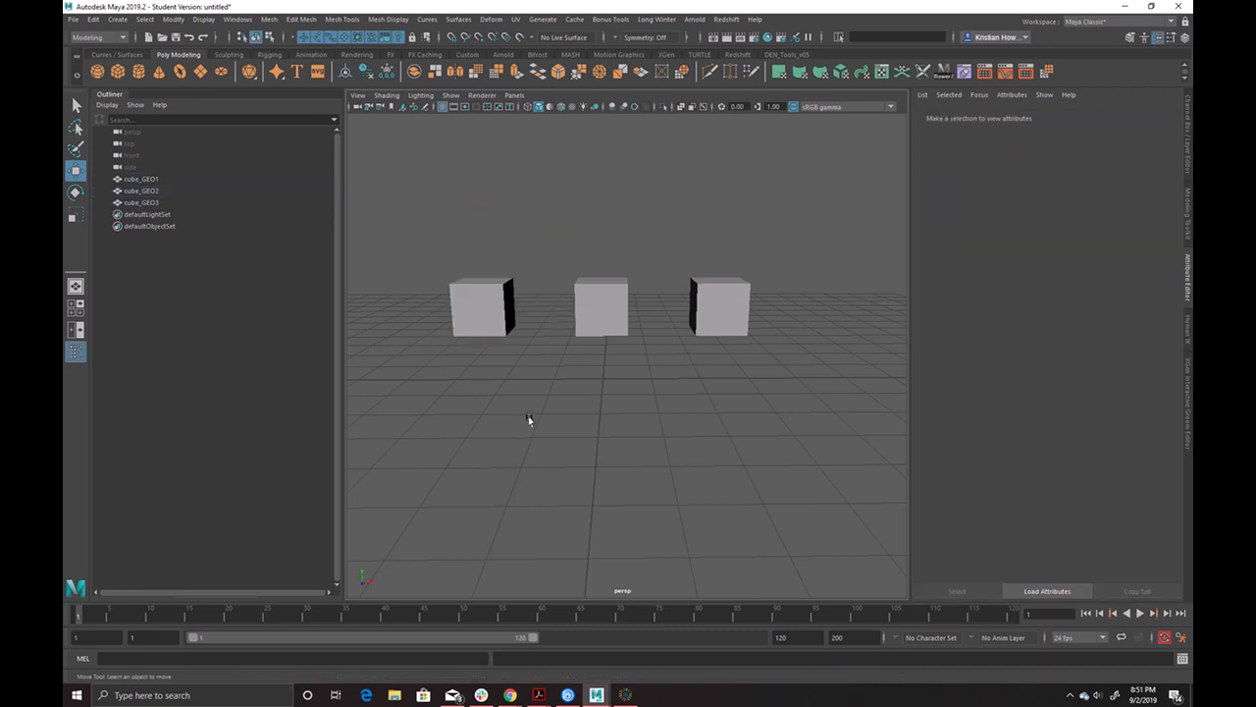
pyautogui.click(469, 309)
pyautogui.click(617, 325)
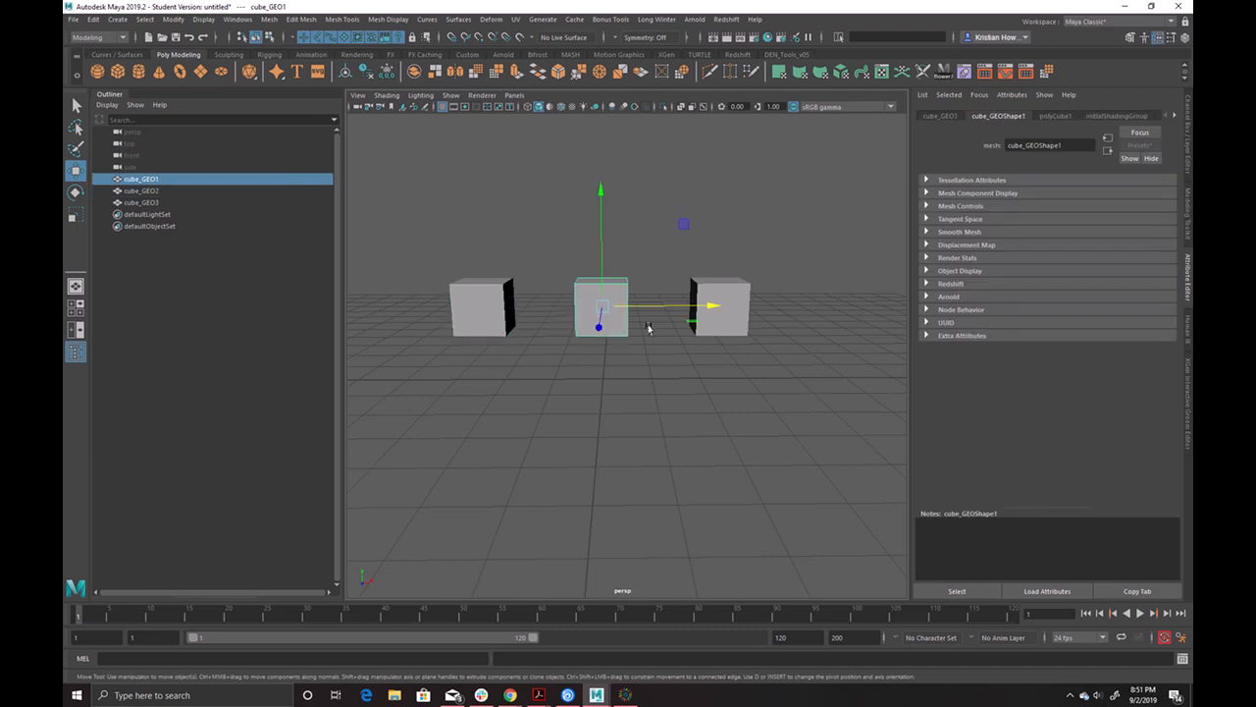
pyautogui.click(724, 324)
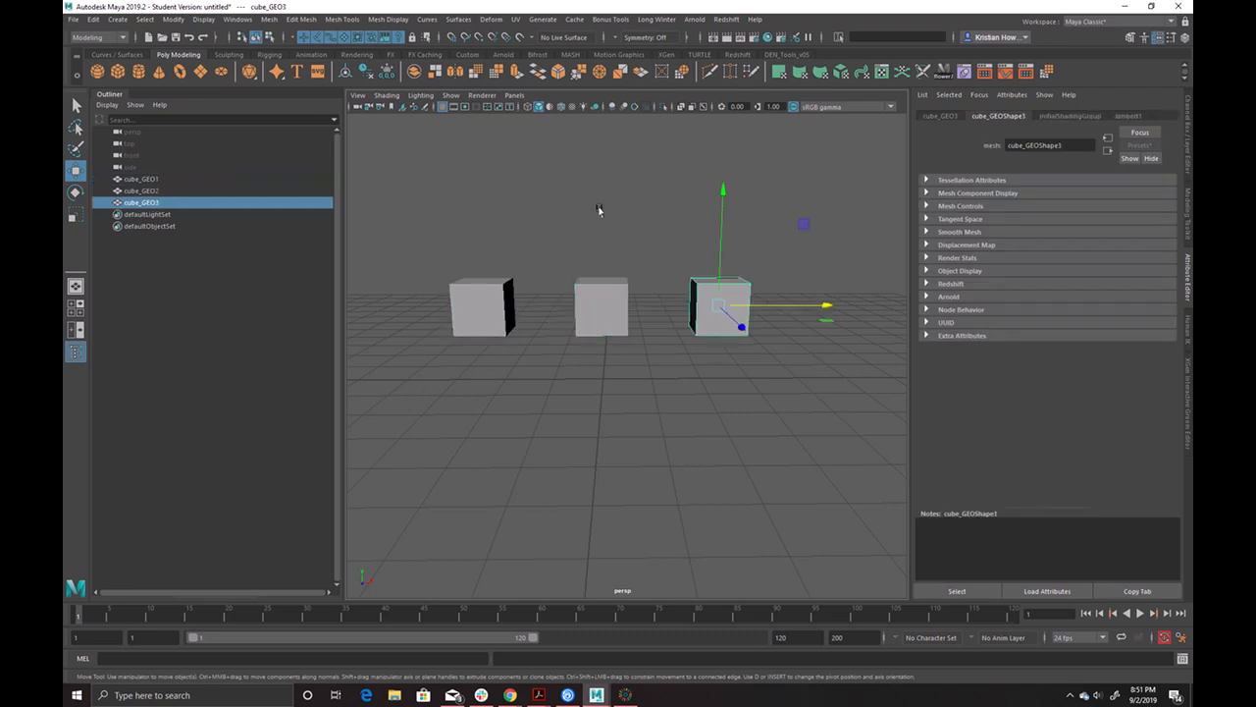
pyautogui.click(491, 258)
pyautogui.moveTo(418, 213); pyautogui.dragTo(792, 387)
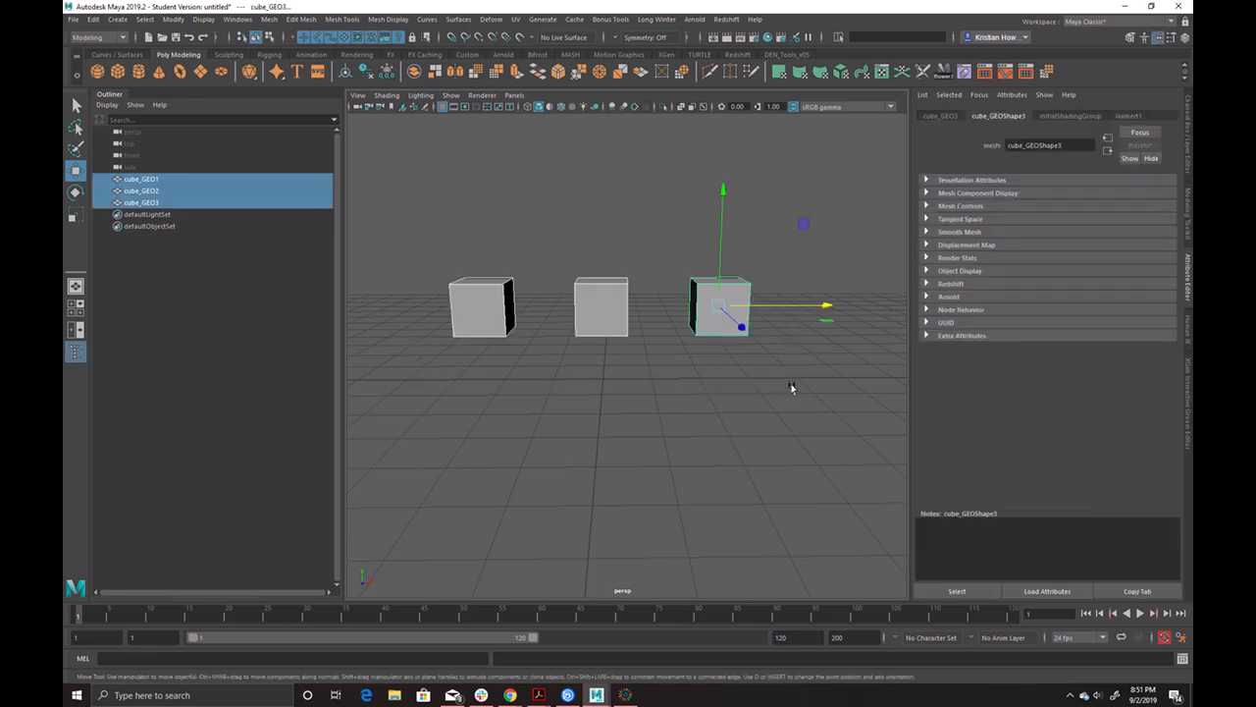
pyautogui.rightClick(619, 307)
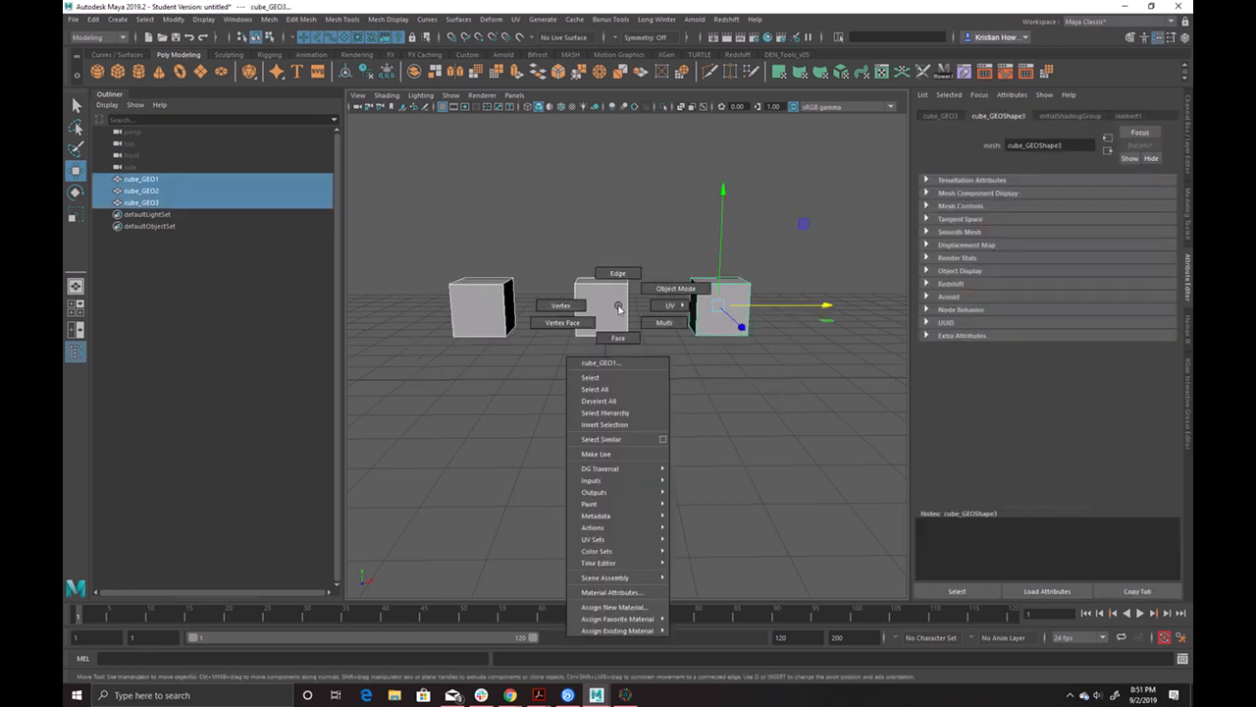
pyautogui.click(621, 227)
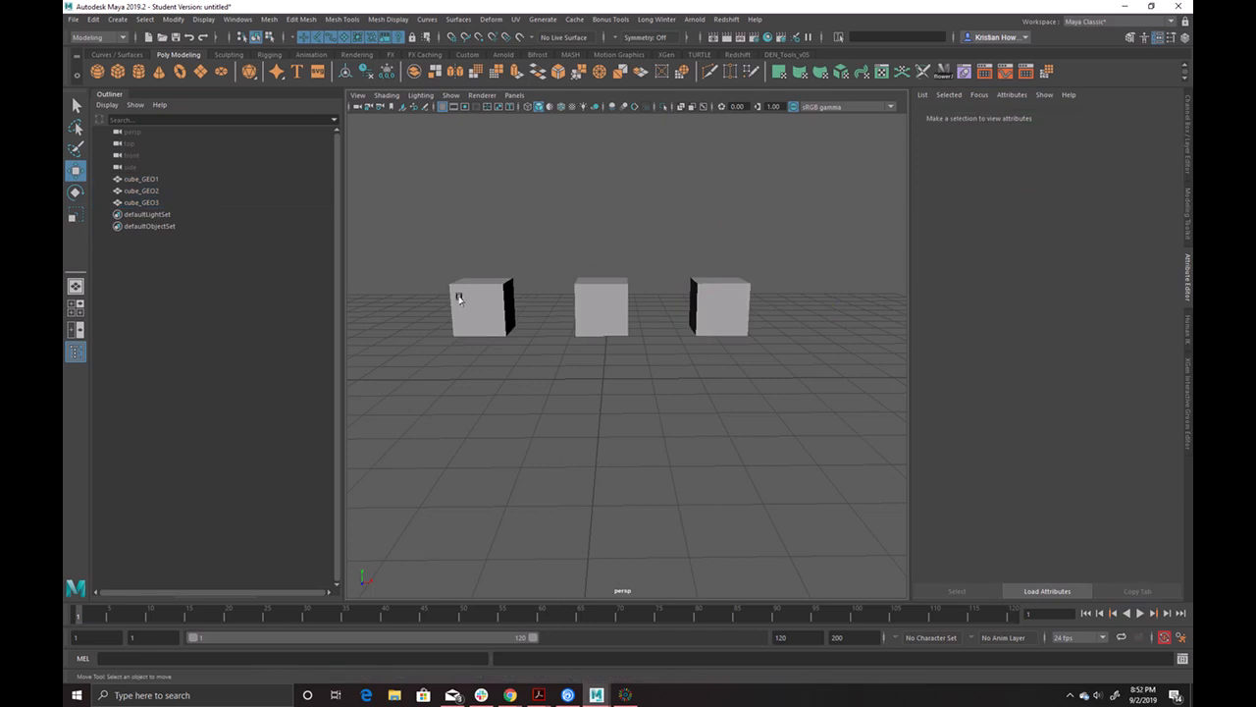
pyautogui.moveTo(564, 250); pyautogui.dragTo(825, 371)
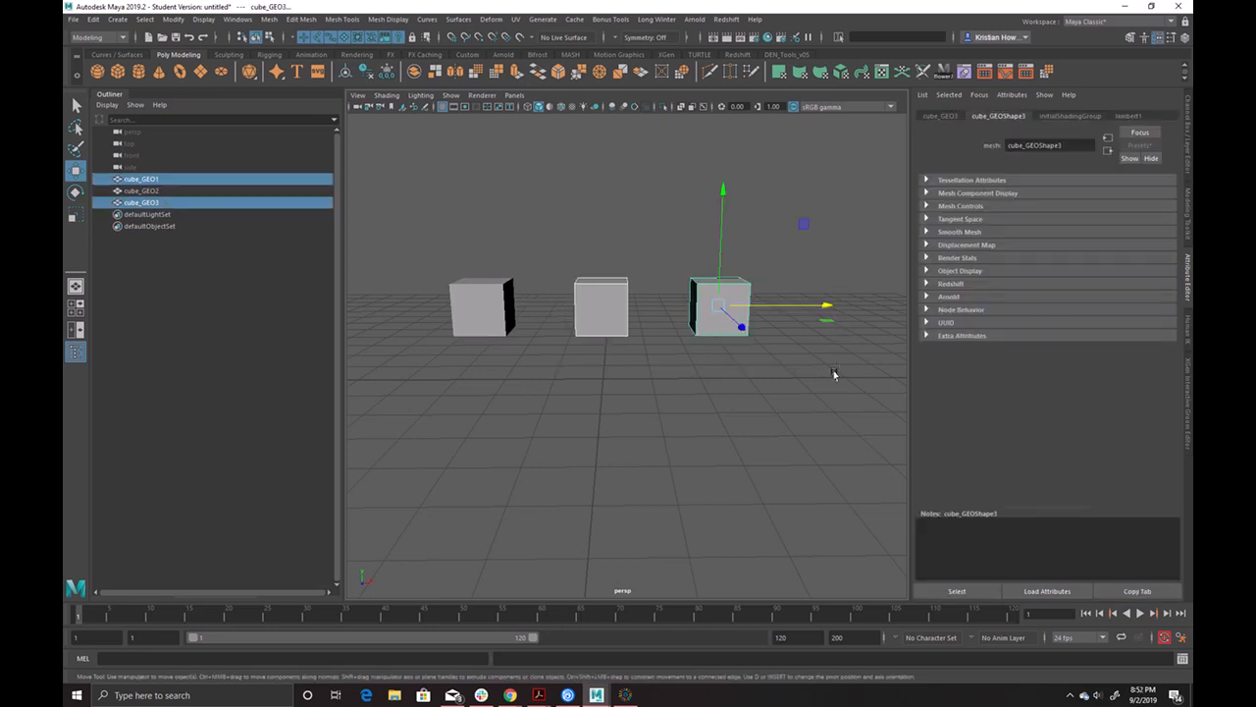
pyautogui.click(565, 246)
pyautogui.click(478, 317)
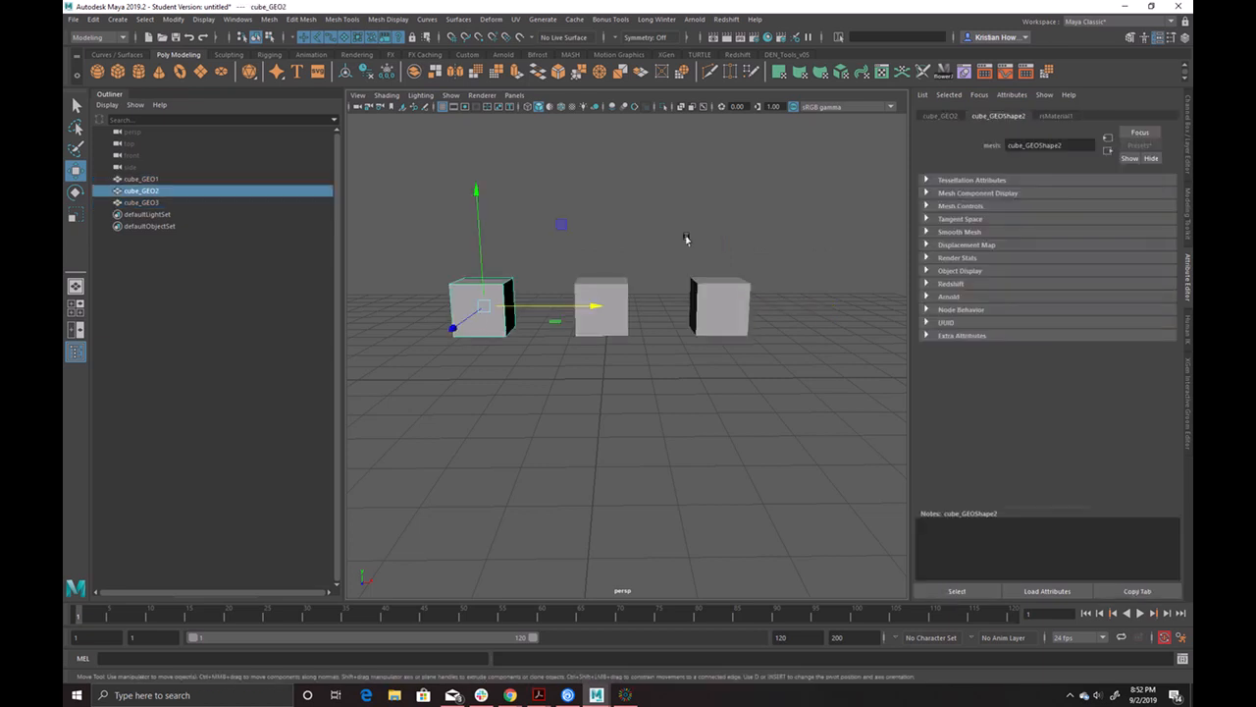
pyautogui.click(671, 177)
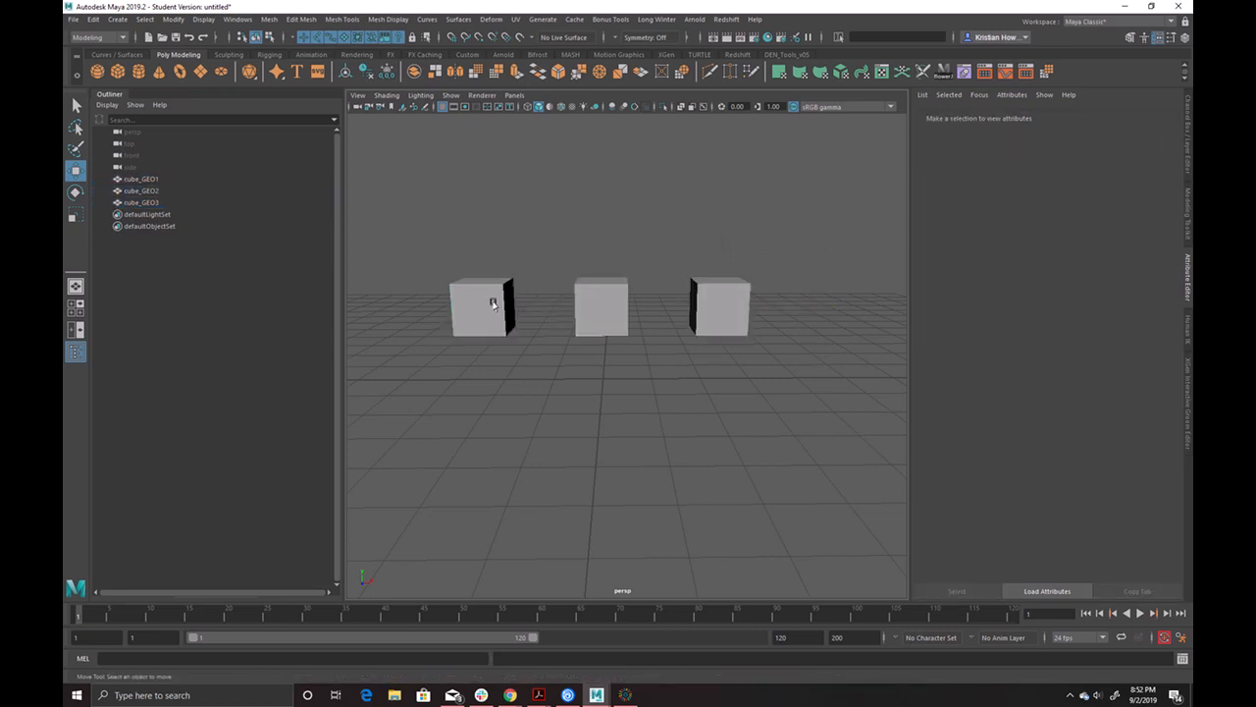
# - Set the diffuse color of cube_GEO2's rsMaterial1 to pure red (H 360, S 1, V 1)
pyautogui.click(489, 304)
pyautogui.click(494, 354)
pyautogui.click(484, 324)
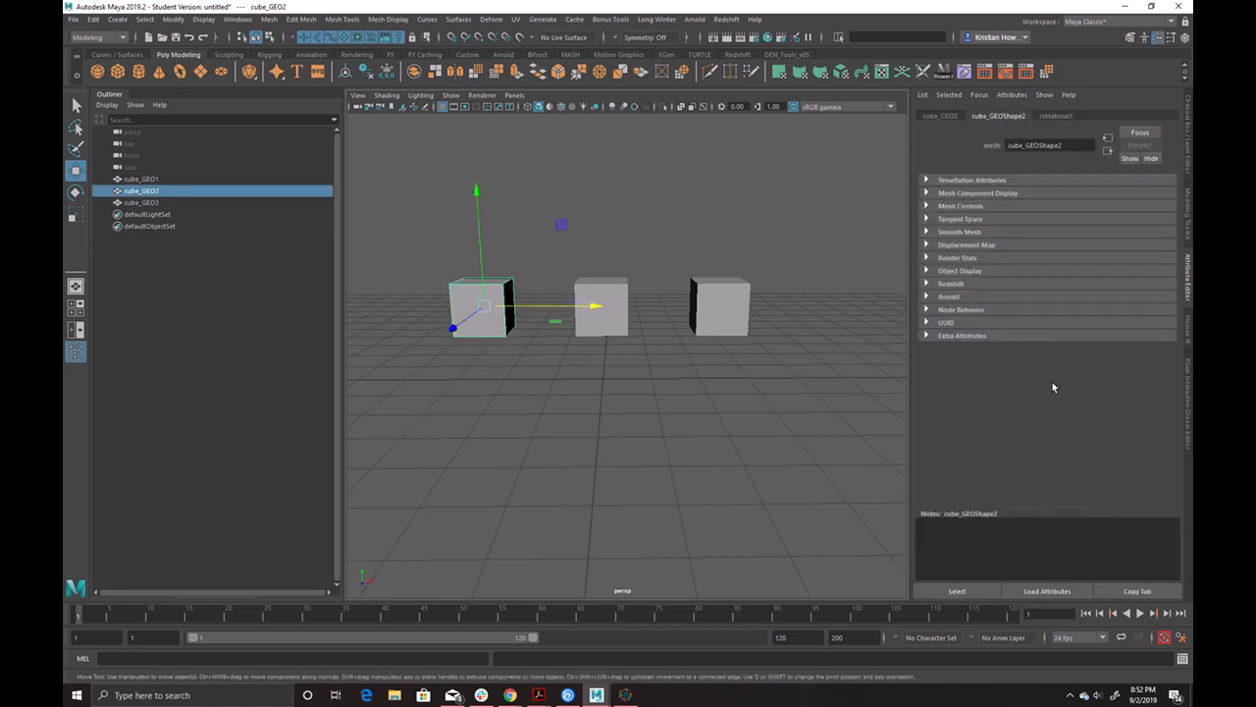
pyautogui.click(1058, 116)
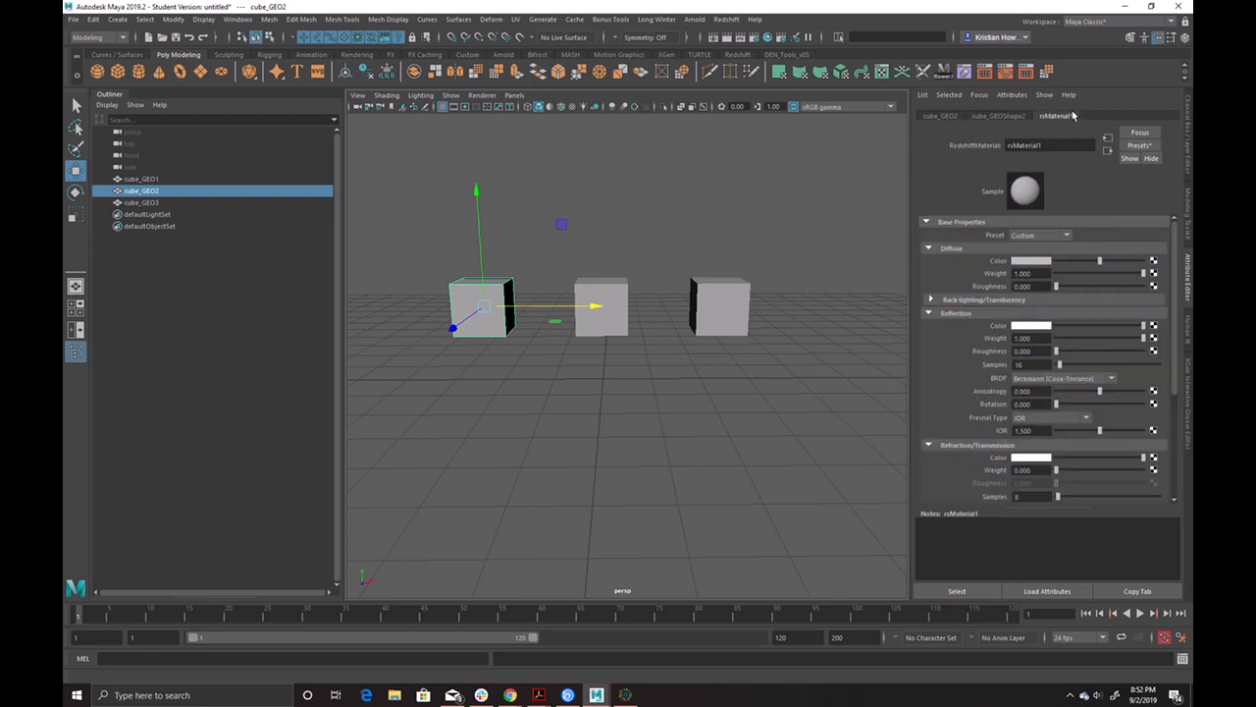
pyautogui.click(1028, 263)
pyautogui.moveTo(1099, 279); pyautogui.dragTo(1135, 292)
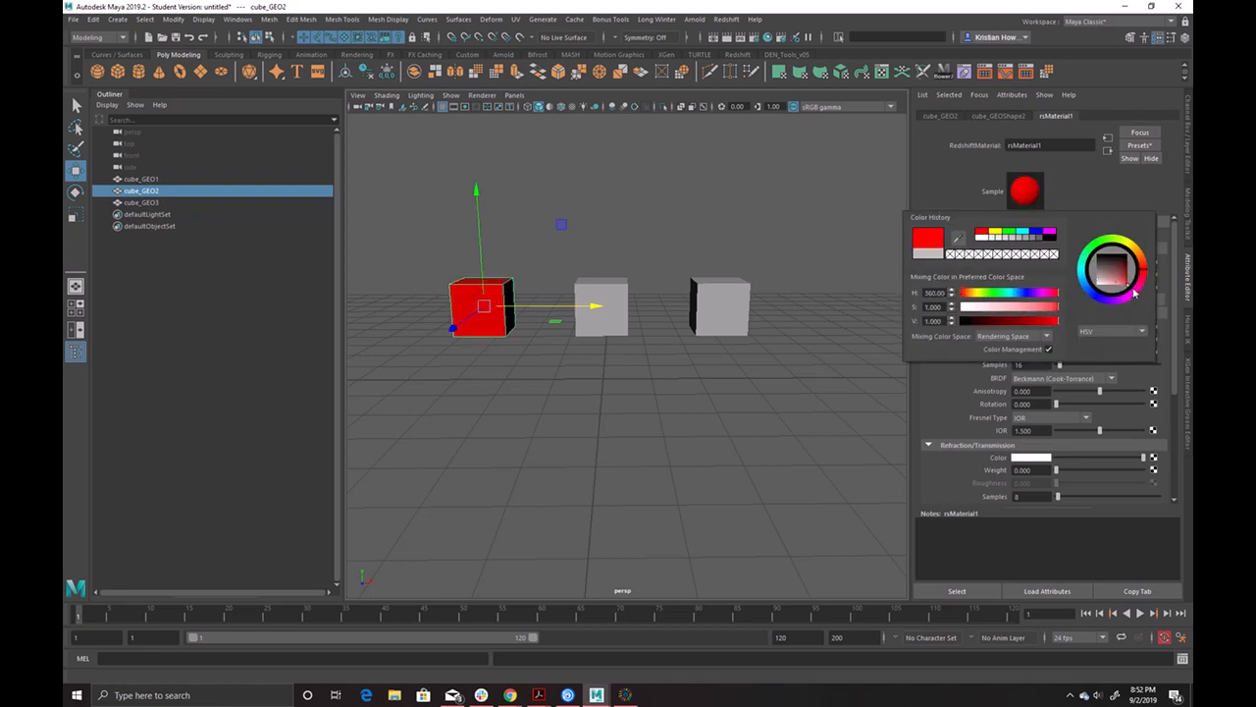
pyautogui.click(663, 206)
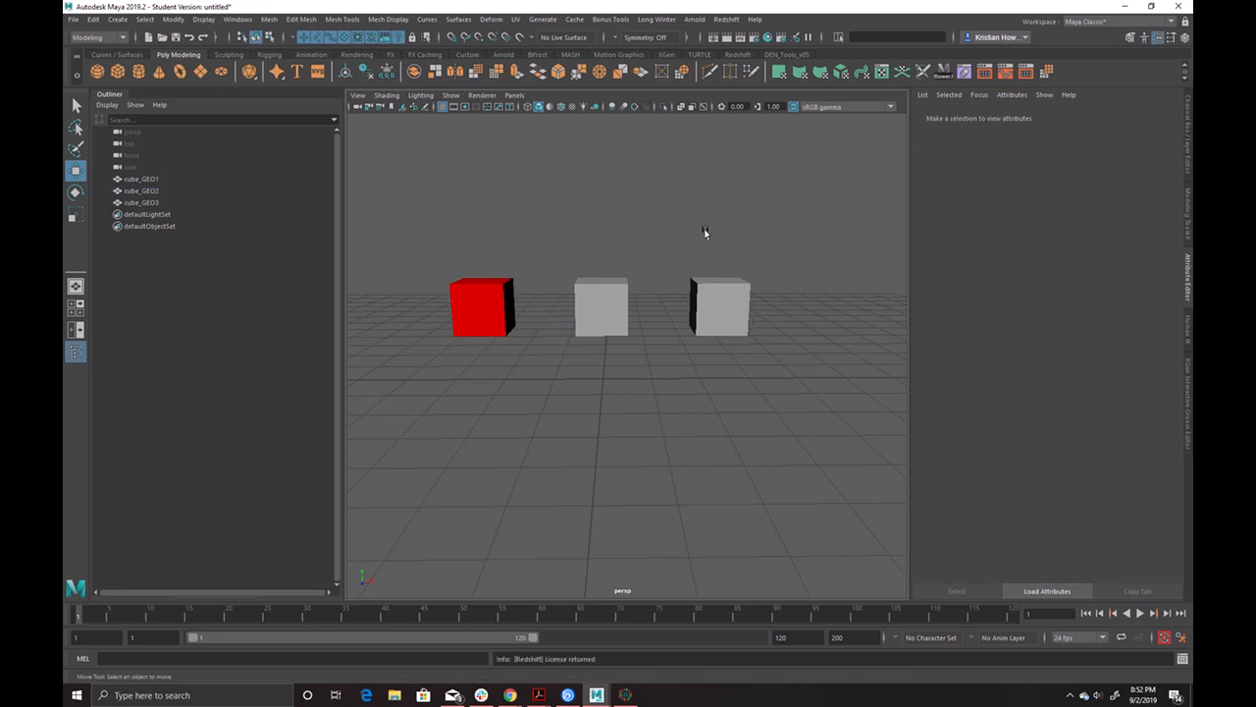
pyautogui.click(606, 287)
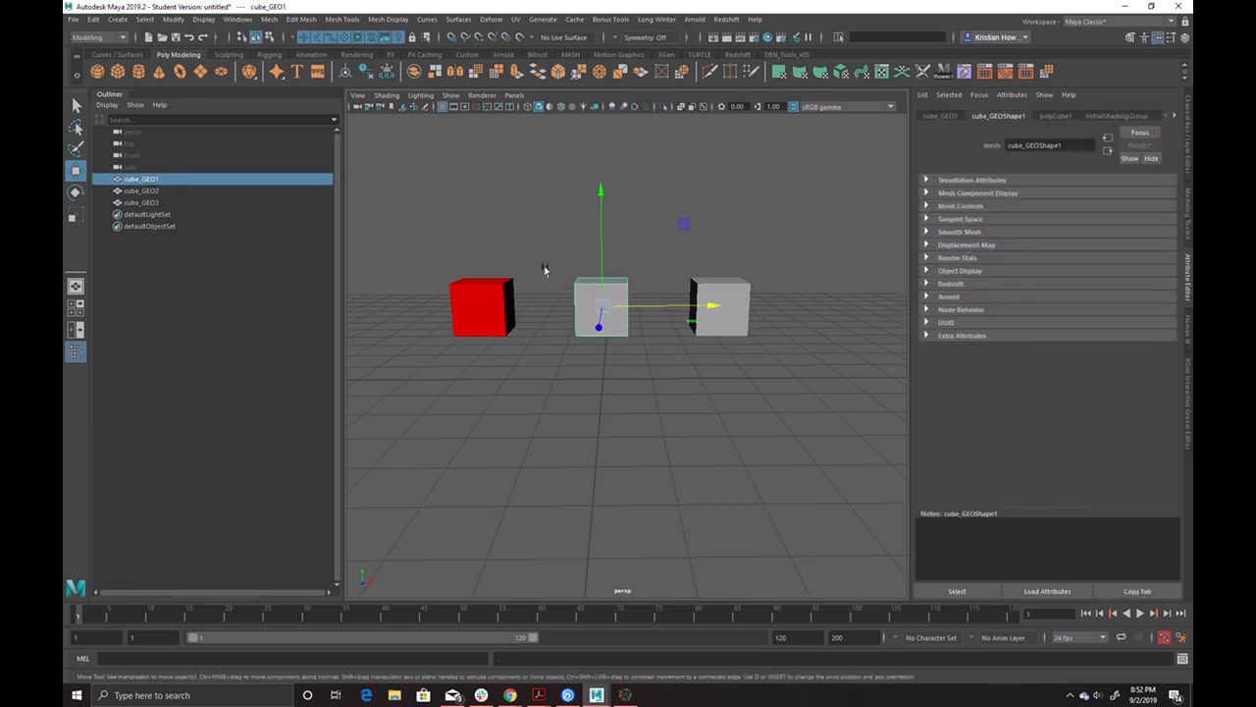
pyautogui.keyDown('shift'); pyautogui.click(722, 309); pyautogui.keyUp('shift')
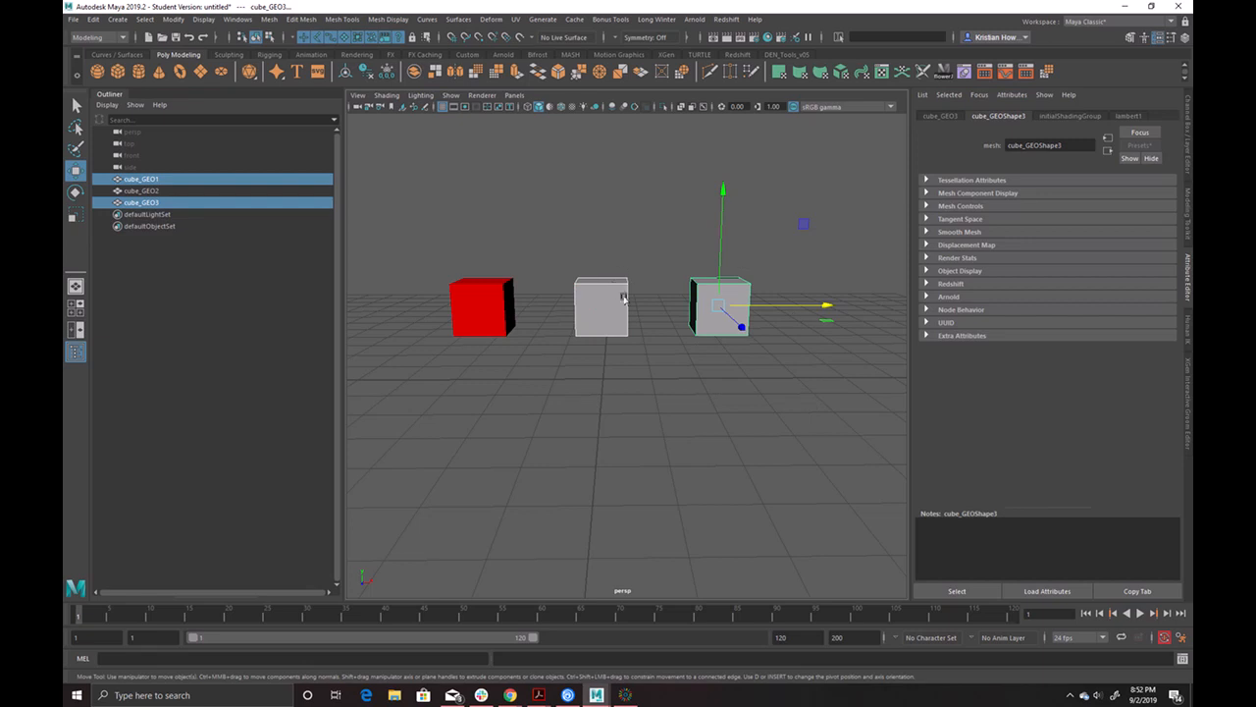
pyautogui.rightClick(737, 287)
pyautogui.click(630, 225)
pyautogui.click(594, 280)
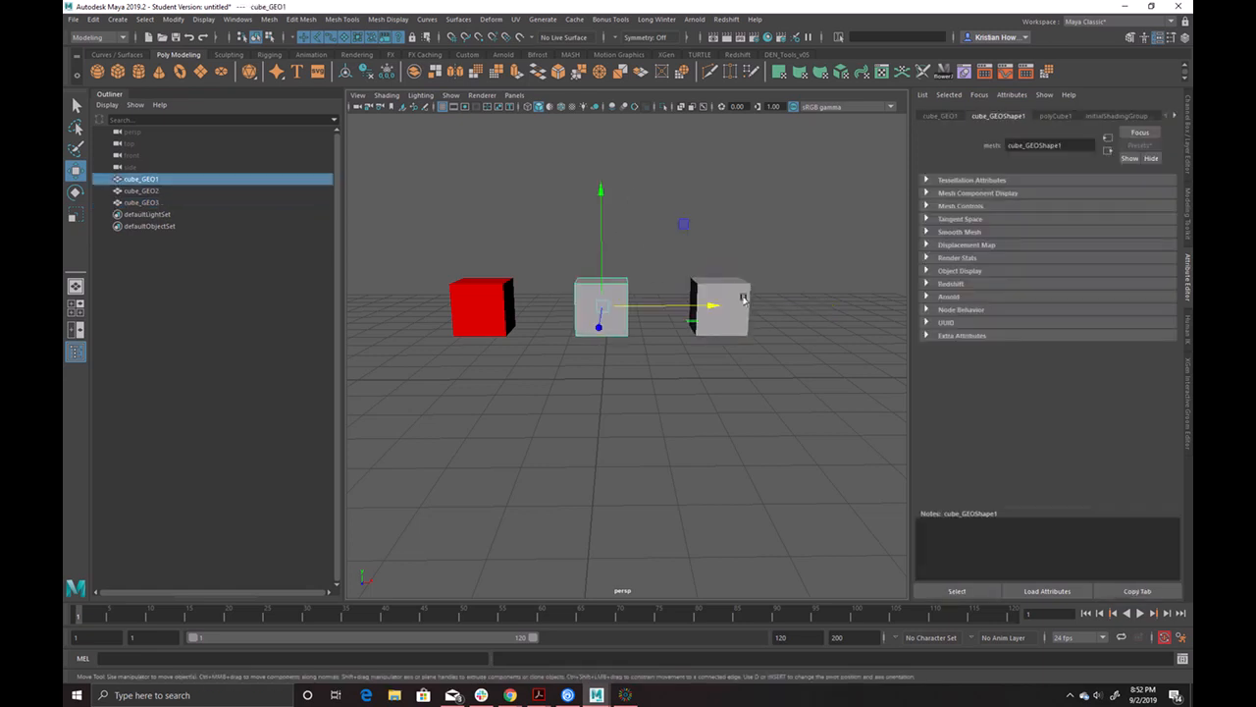
pyautogui.rightClick(785, 161)
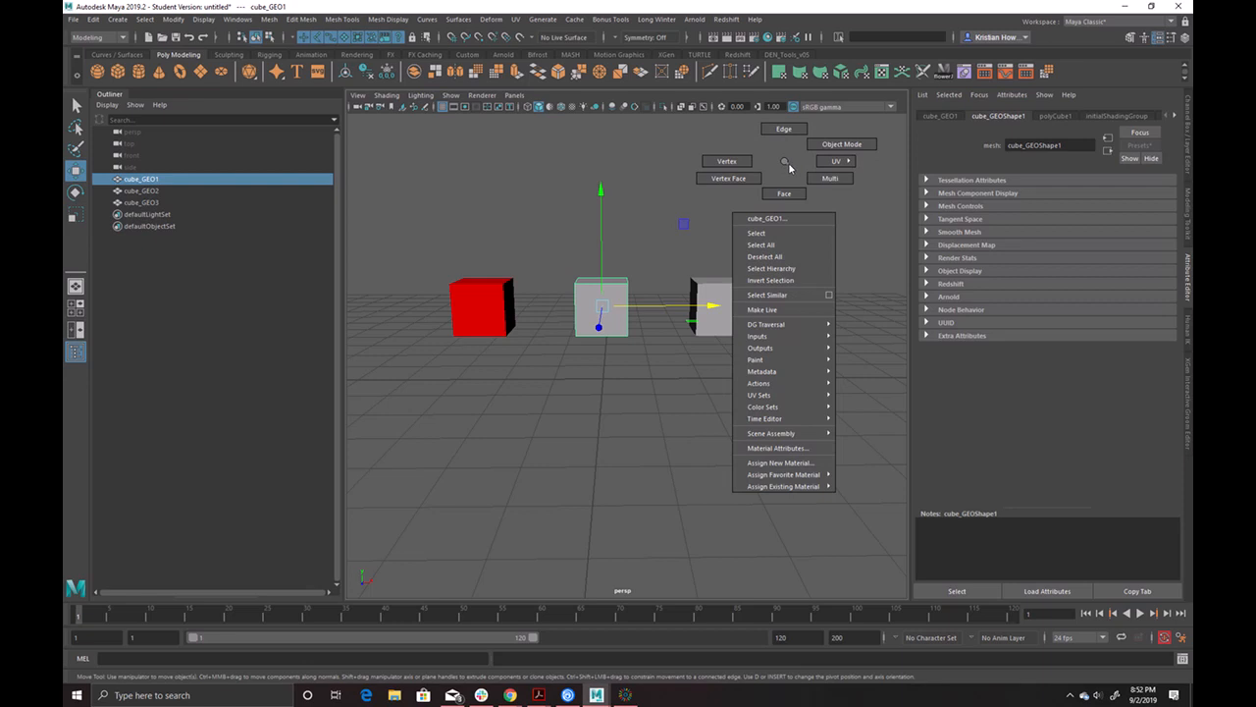
# - Assign the existing material rsMaterial1 to cube_GEO1 and cube_GEO3 together, and check both cubes' material assignment
pyautogui.moveTo(555, 241); pyautogui.dragTo(801, 373)
pyautogui.rightClick(806, 137)
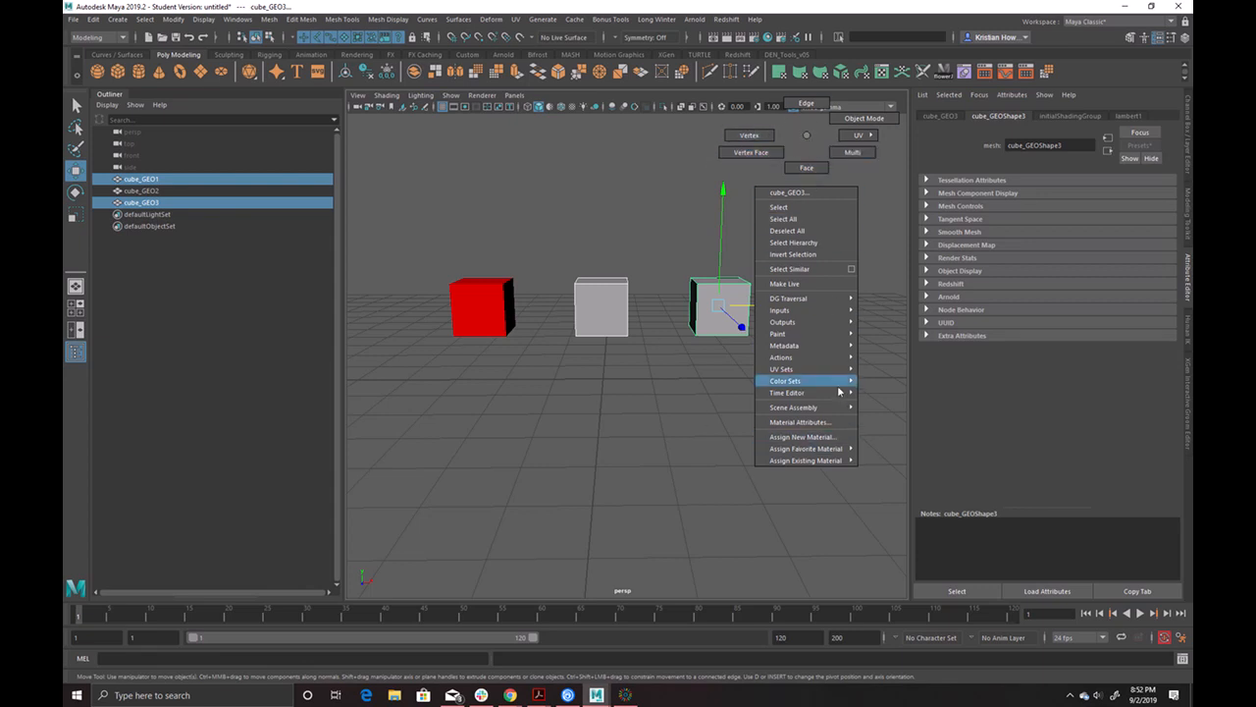
pyautogui.moveTo(807, 466)
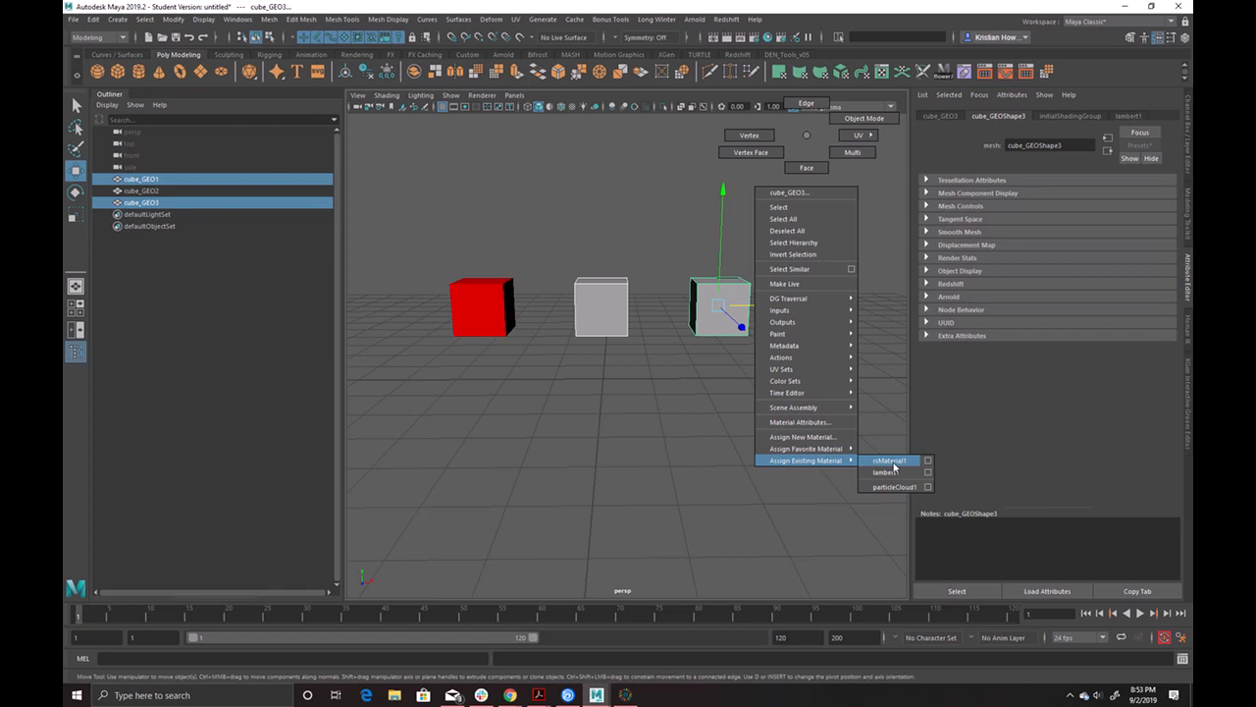
pyautogui.click(891, 461)
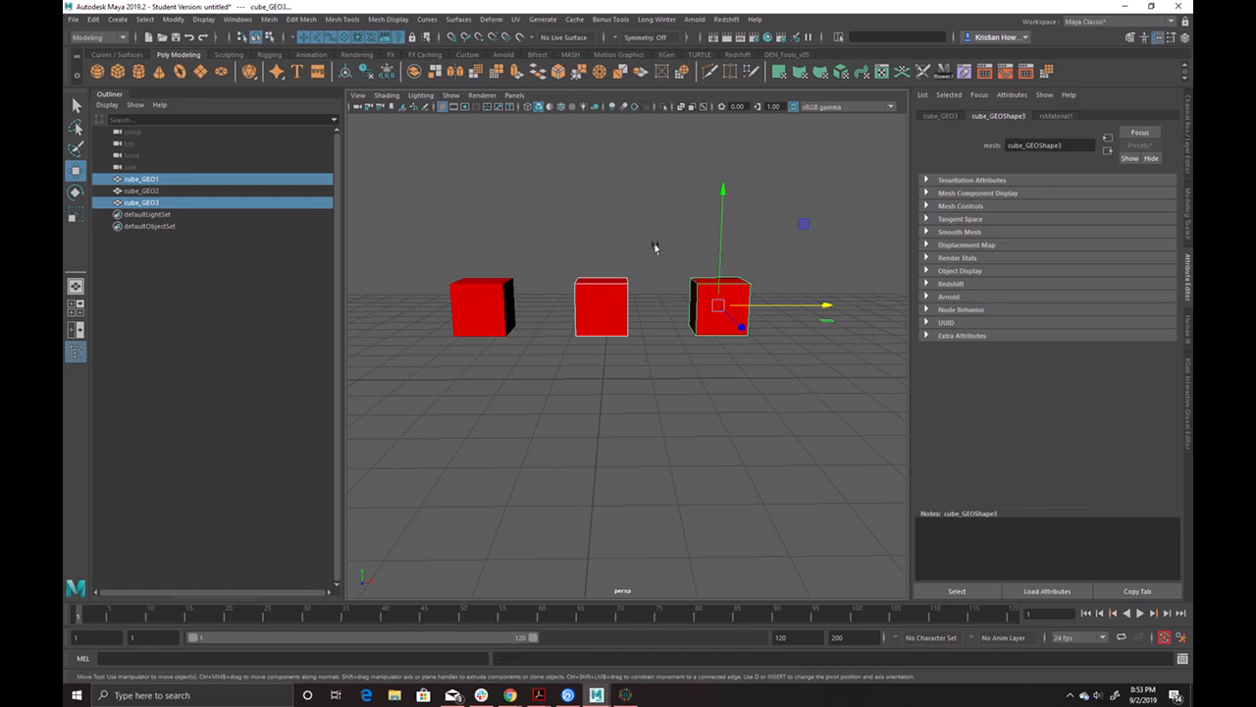
pyautogui.click(640, 302)
pyautogui.click(610, 303)
pyautogui.click(738, 301)
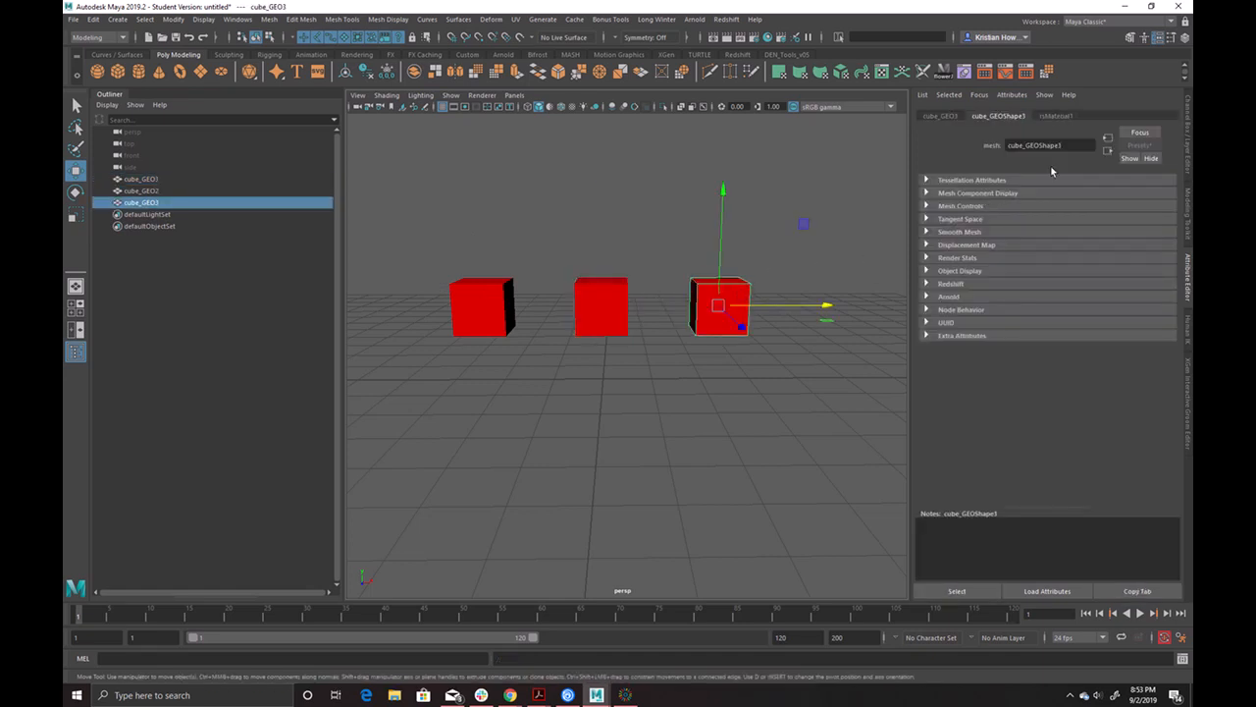
pyautogui.click(786, 196)
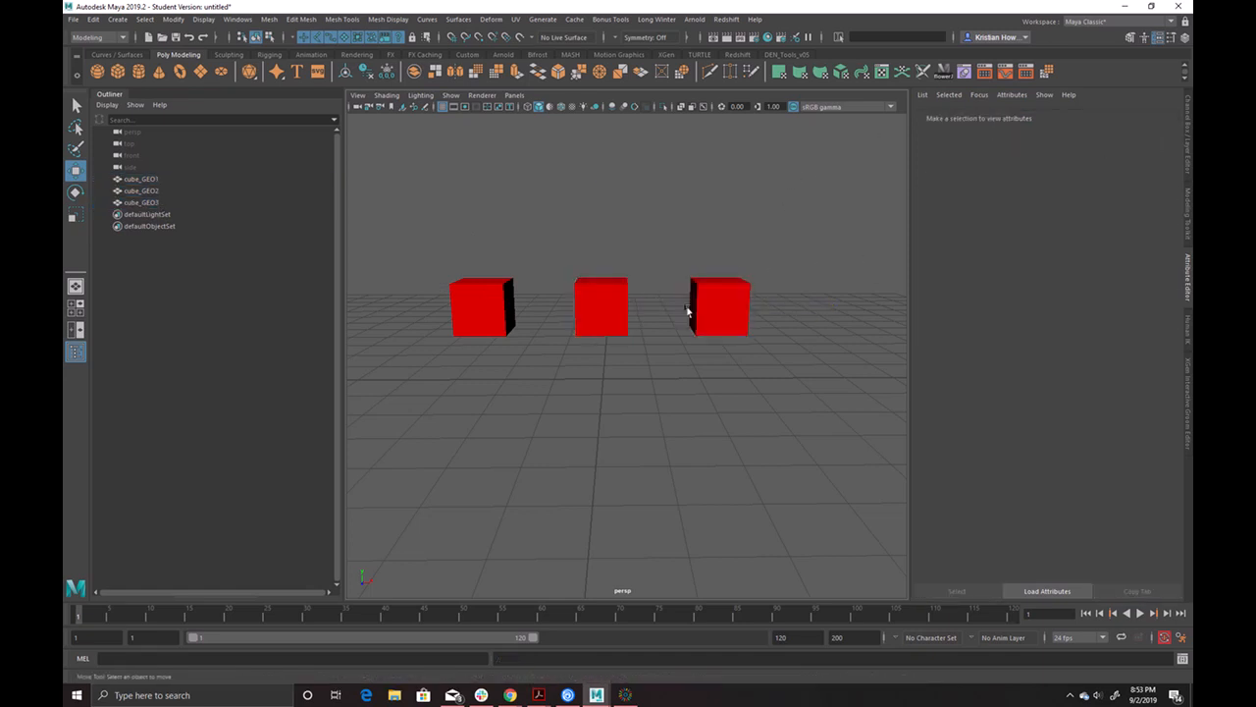
# - Assign a new RedshiftMaterial to the middle cube, cube_GEO1, in place of the shared red material
pyautogui.click(588, 299)
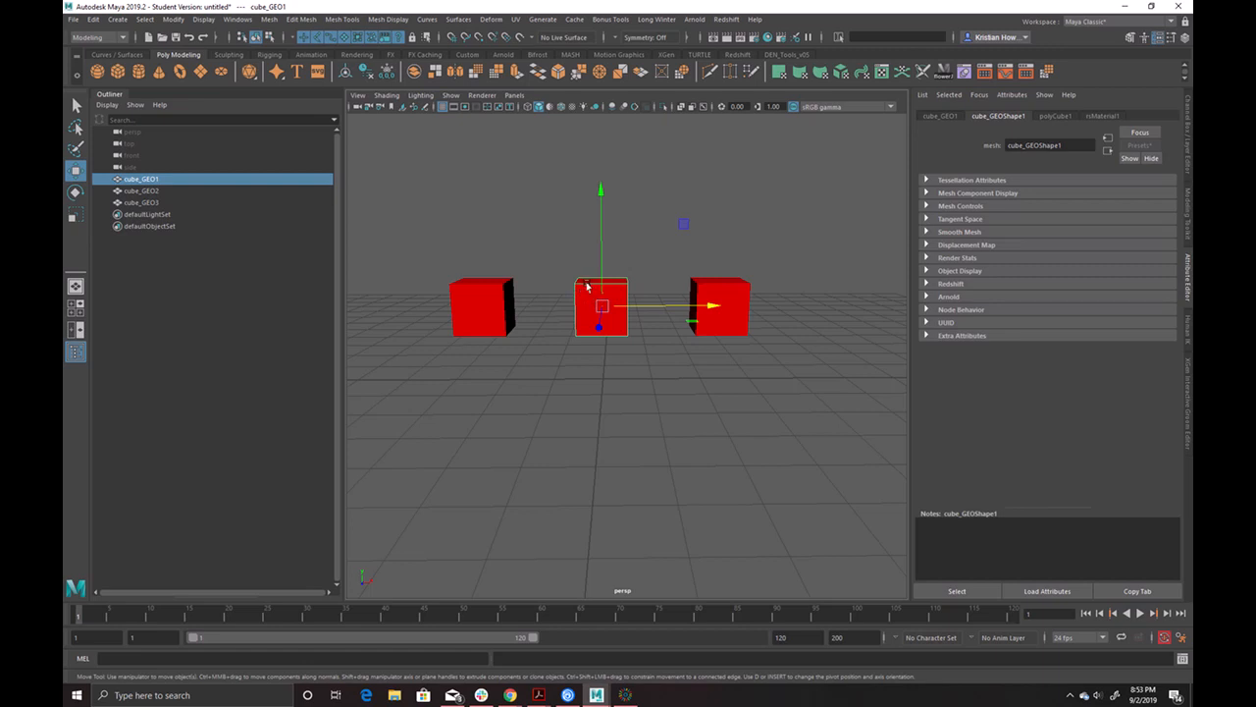
pyautogui.rightClick(593, 291)
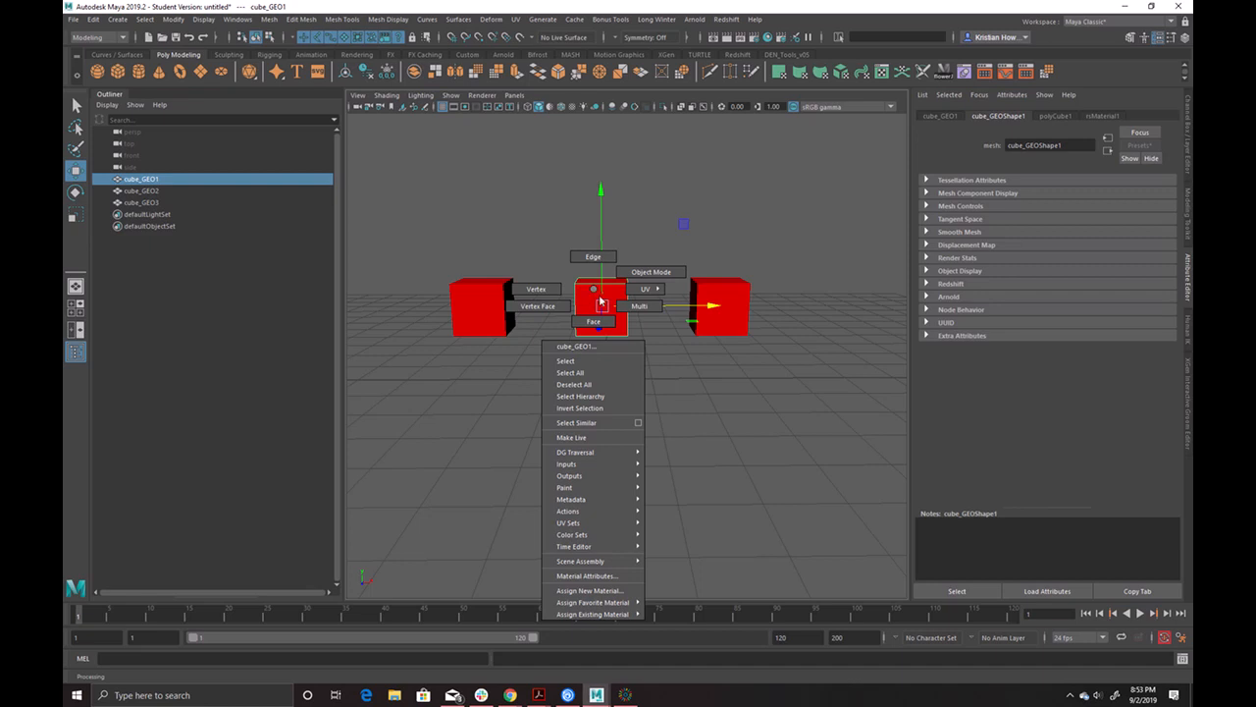
pyautogui.moveTo(633, 603)
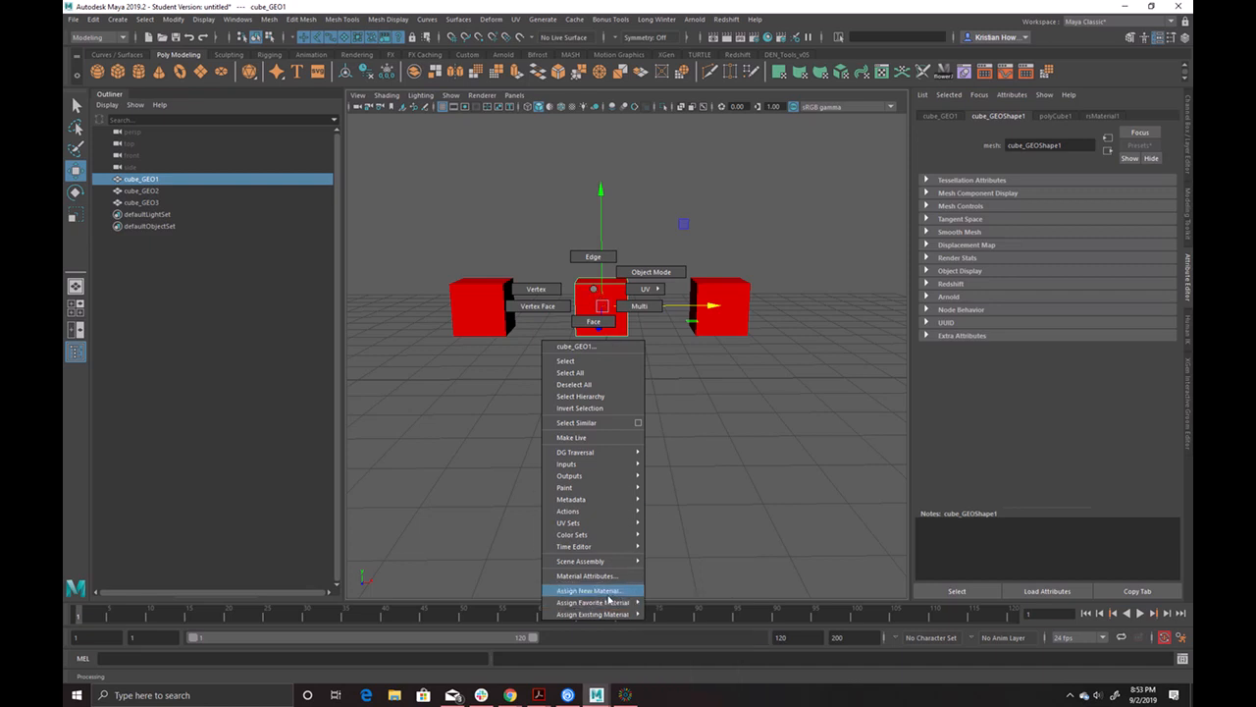
pyautogui.click(608, 593)
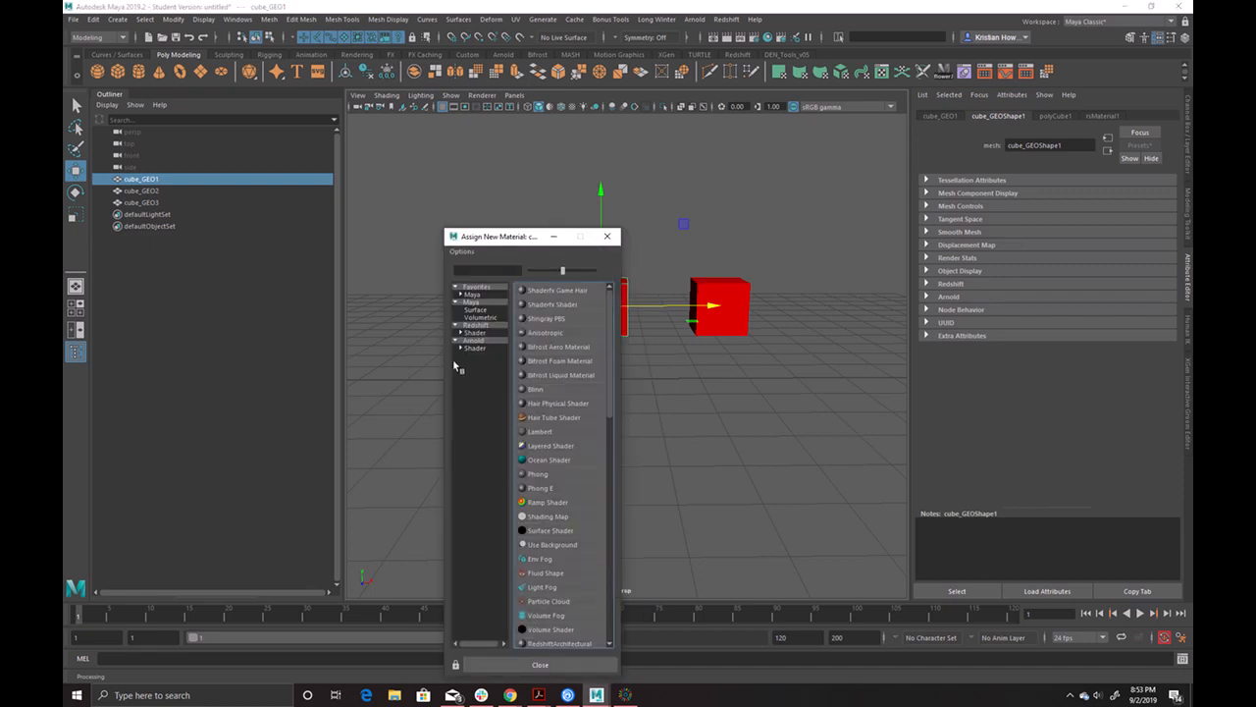
pyautogui.click(475, 326)
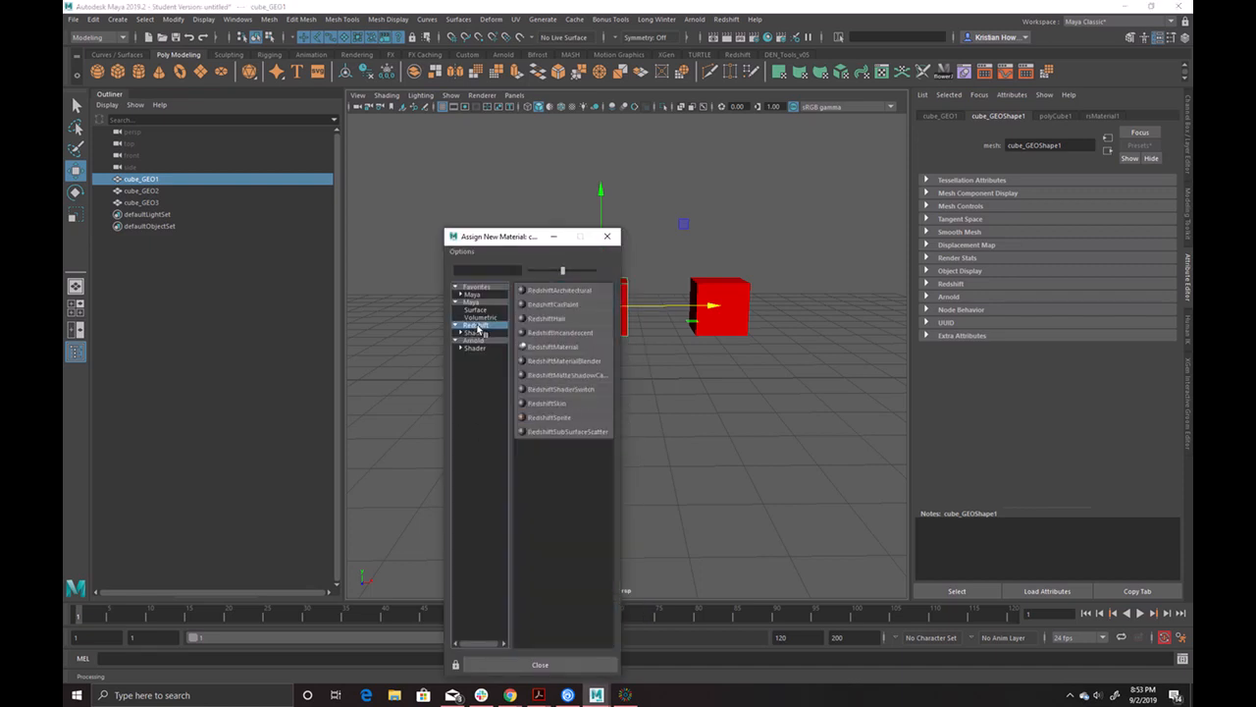
pyautogui.click(564, 349)
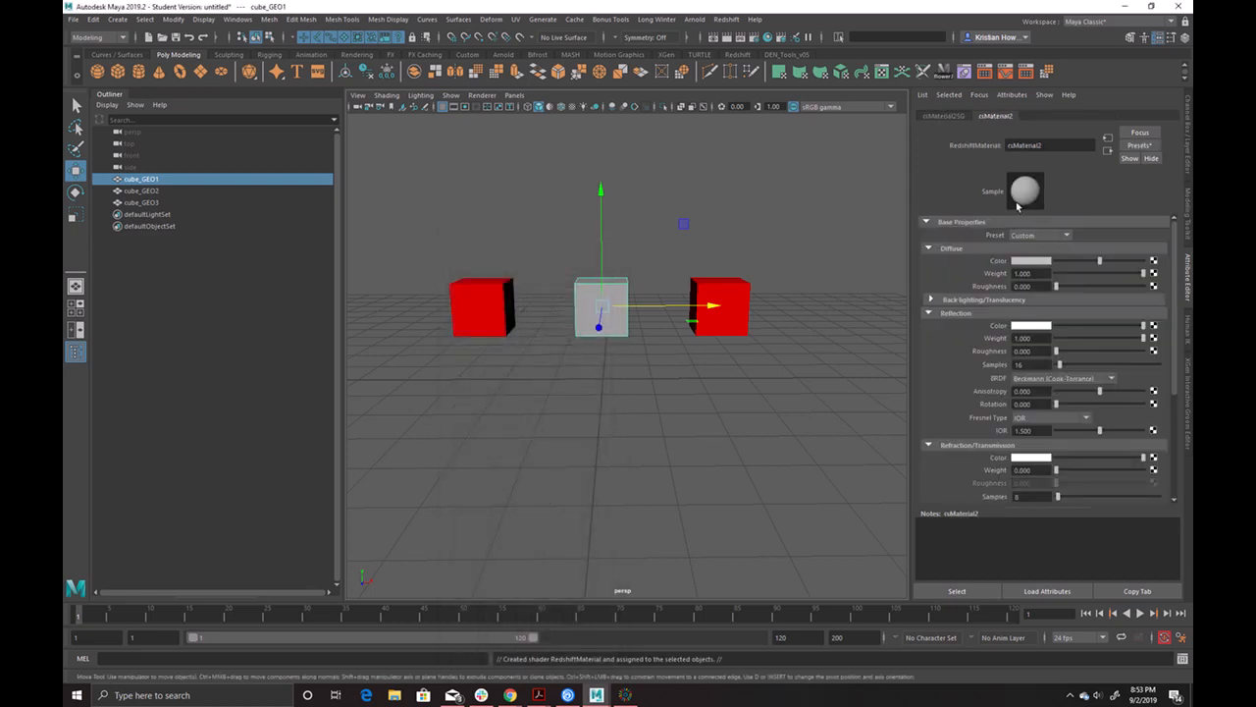
# - Set the diffuse color of cube_GEO1's new rsMaterial2 to a bright cyan with S 1 and V 1, and deselect the cube
pyautogui.click(1042, 262)
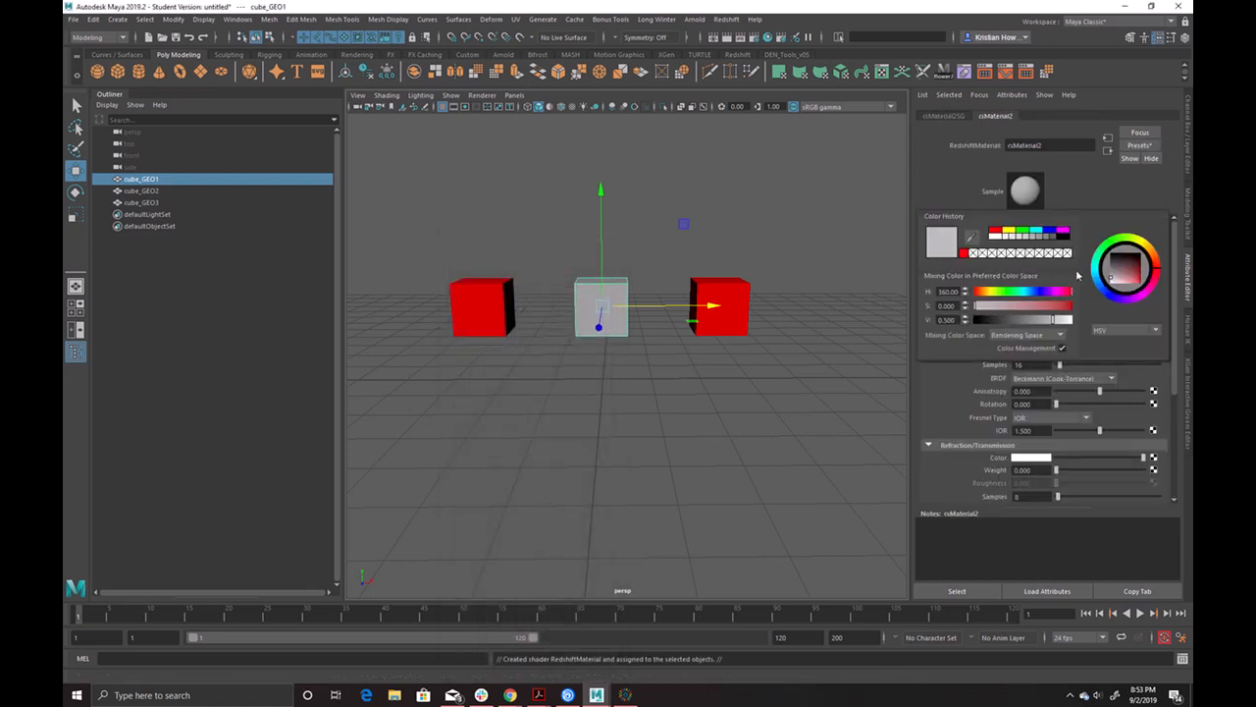
pyautogui.click(1097, 272)
pyautogui.moveTo(1129, 271); pyautogui.dragTo(1162, 289)
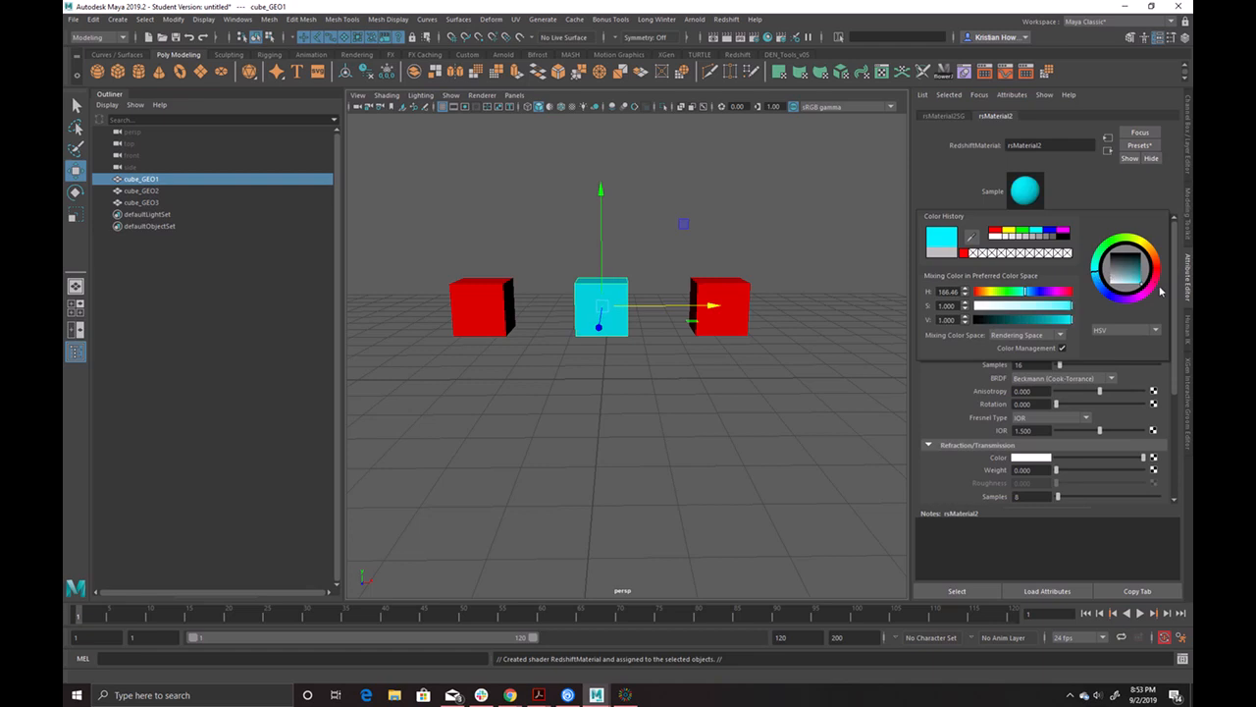
pyautogui.click(785, 211)
pyautogui.click(606, 300)
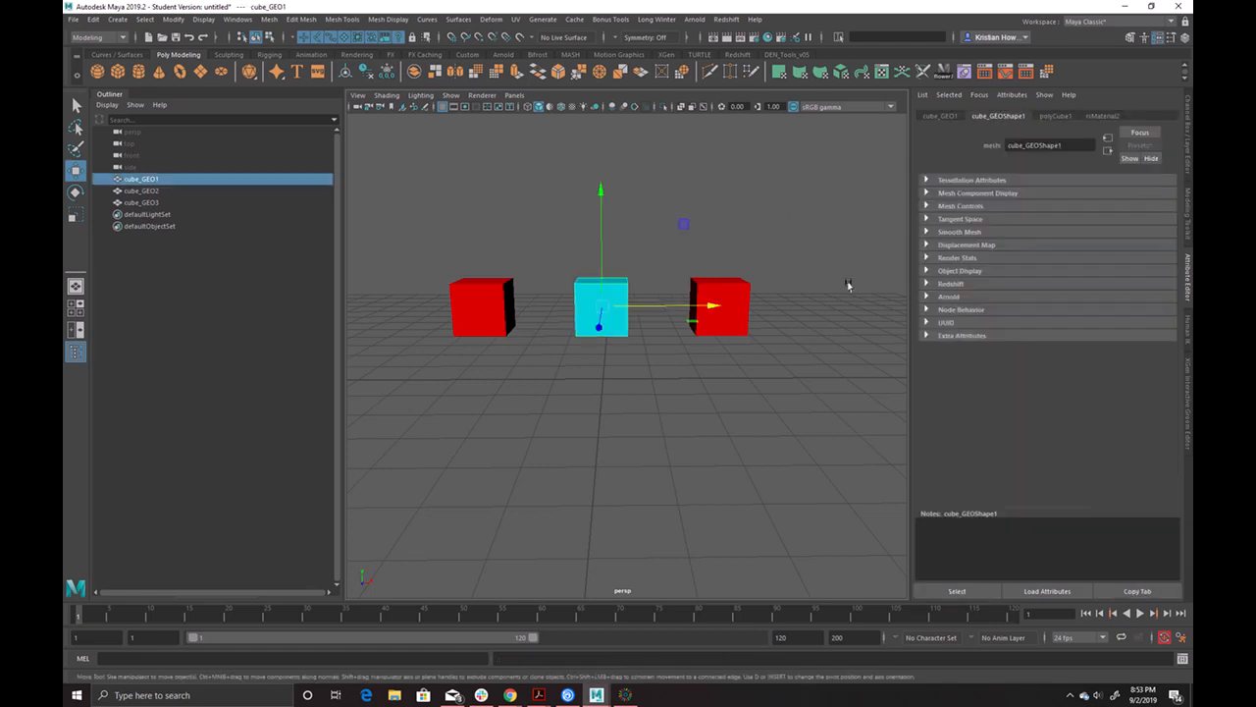
pyautogui.click(653, 312)
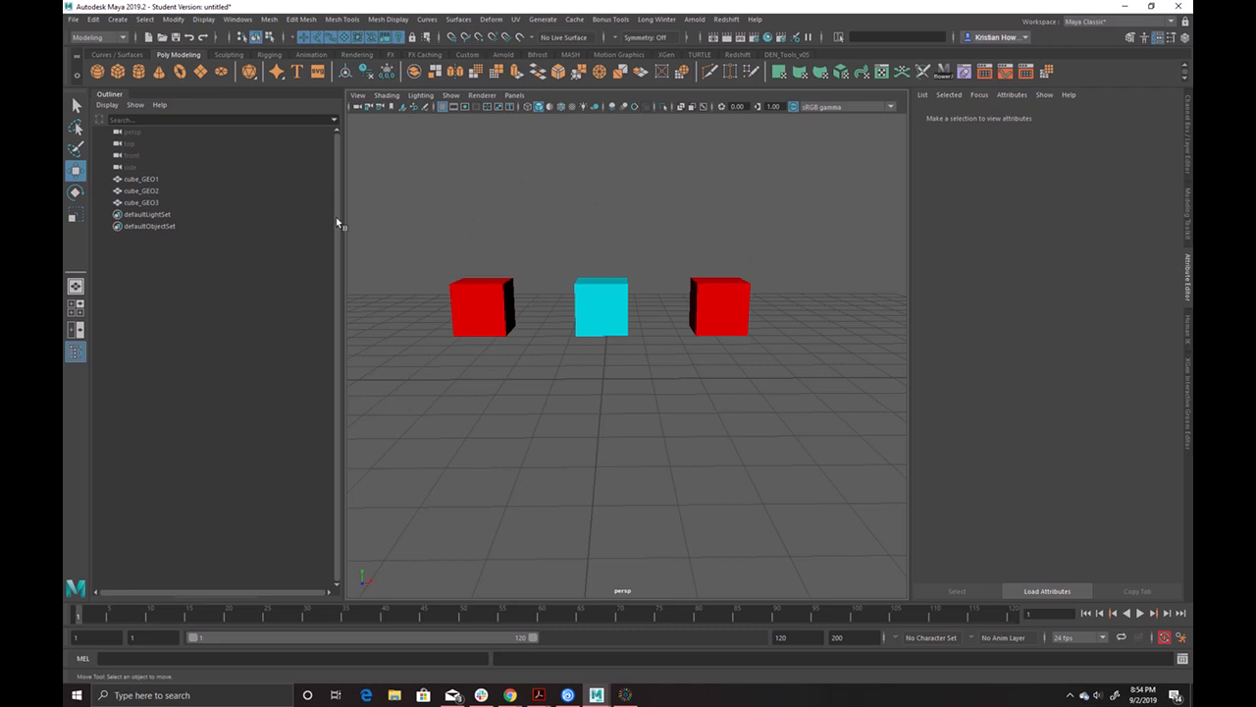
# - Render the perspective view of the three cubes in the Redshift Render View, keeping the left and middle cubes uncovered in the viewport
pyautogui.click(738, 55)
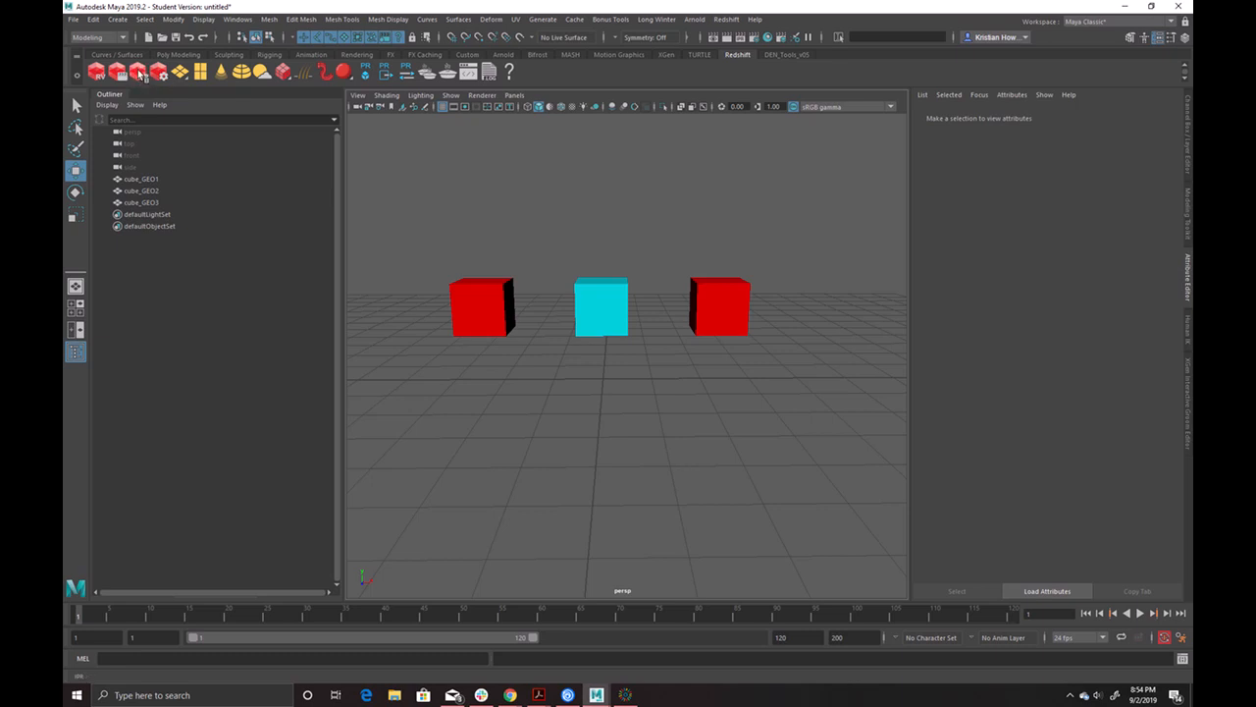
pyautogui.click(140, 72)
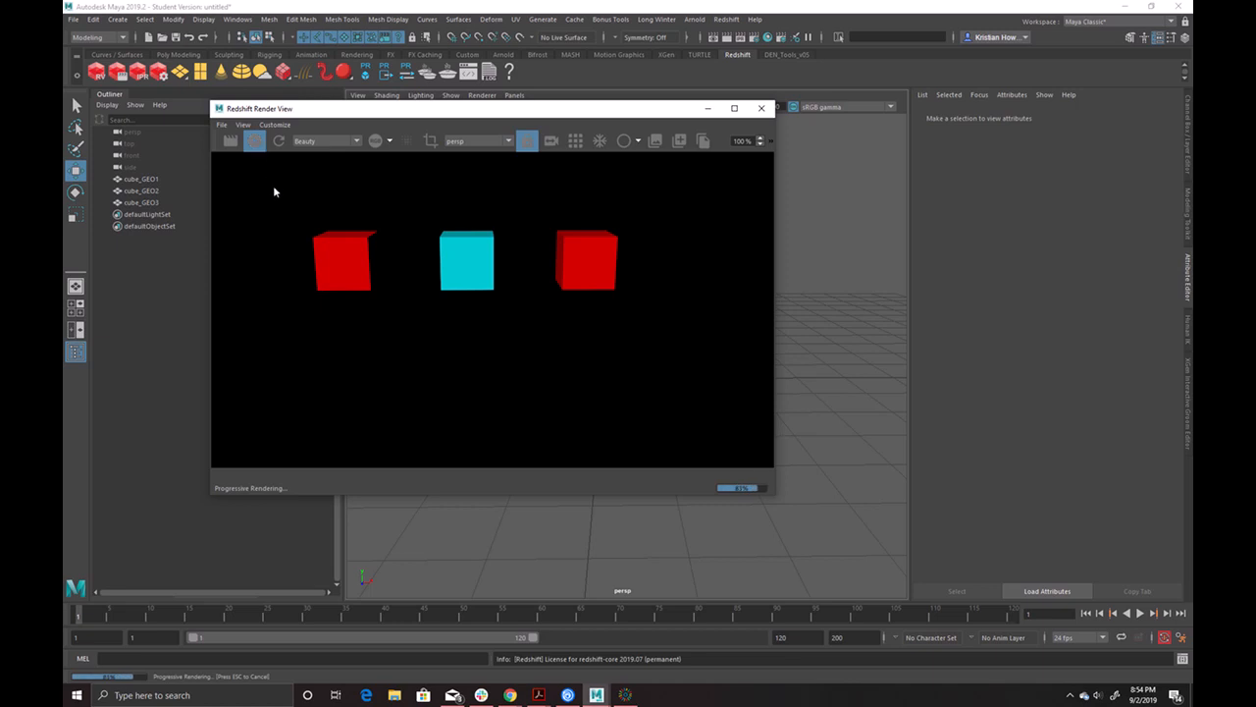
pyautogui.moveTo(379, 109); pyautogui.dragTo(834, 151)
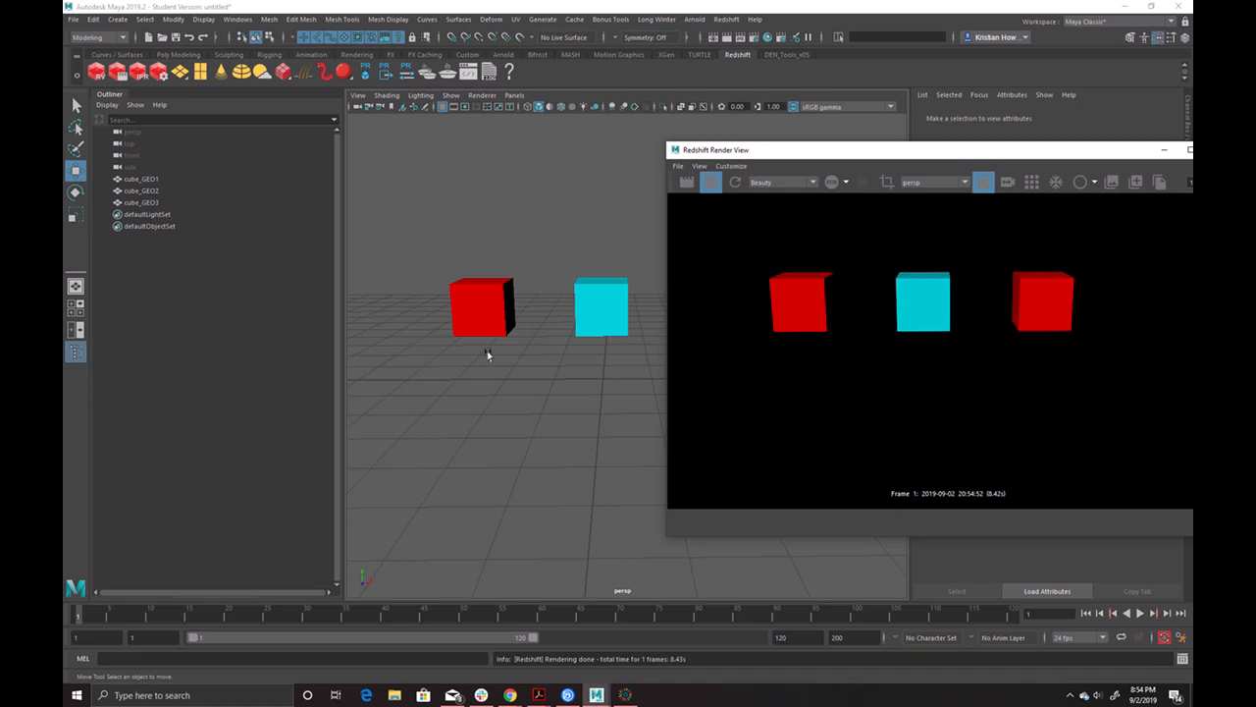
pyautogui.keyDown('alt'); pyautogui.moveTo(469, 384); pyautogui.dragTo(569, 415); pyautogui.keyUp('alt')
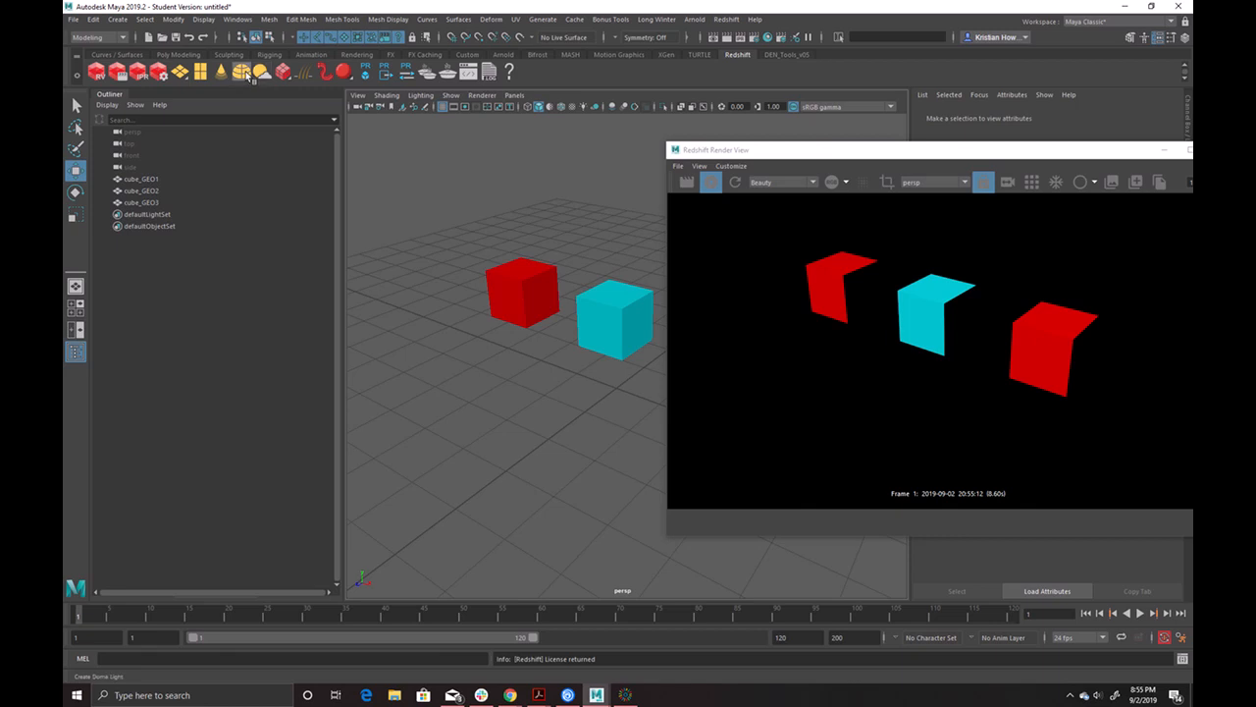
# - Add a Redshift dome light to the scene and move the render view clear of the cubes in the viewport
pyautogui.click(247, 75)
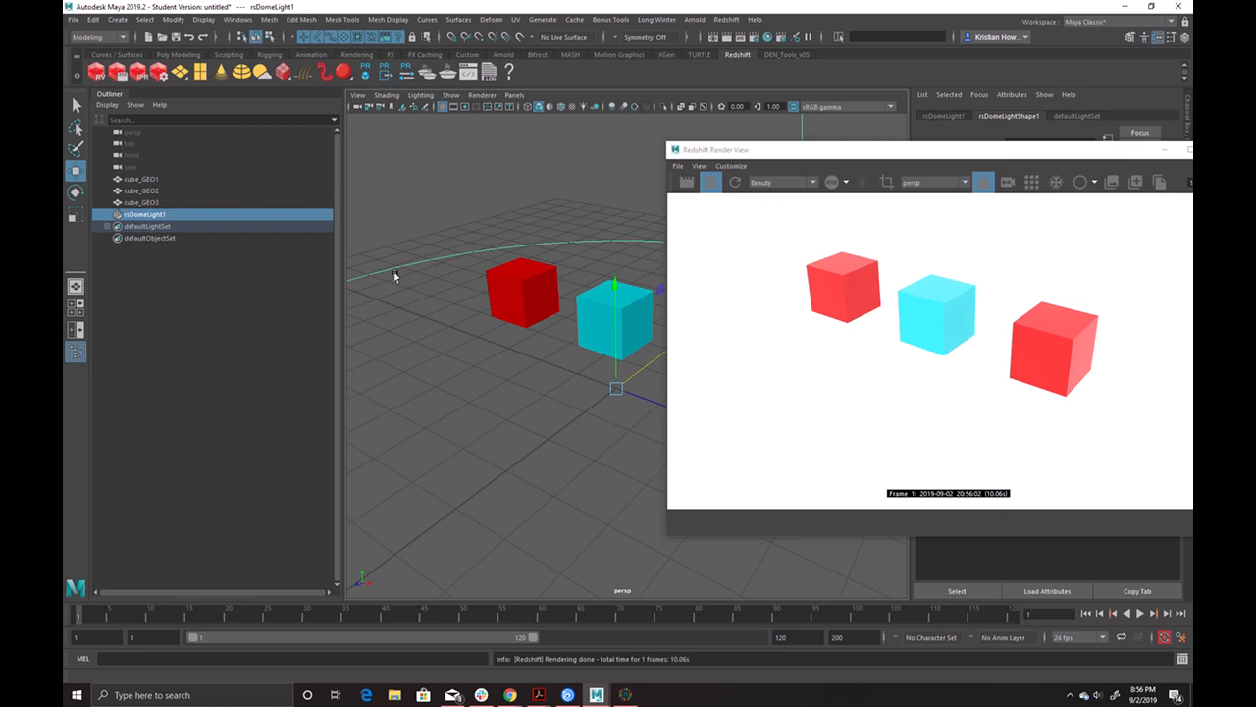
pyautogui.moveTo(1010, 155); pyautogui.dragTo(519, 389)
pyautogui.click(740, 224)
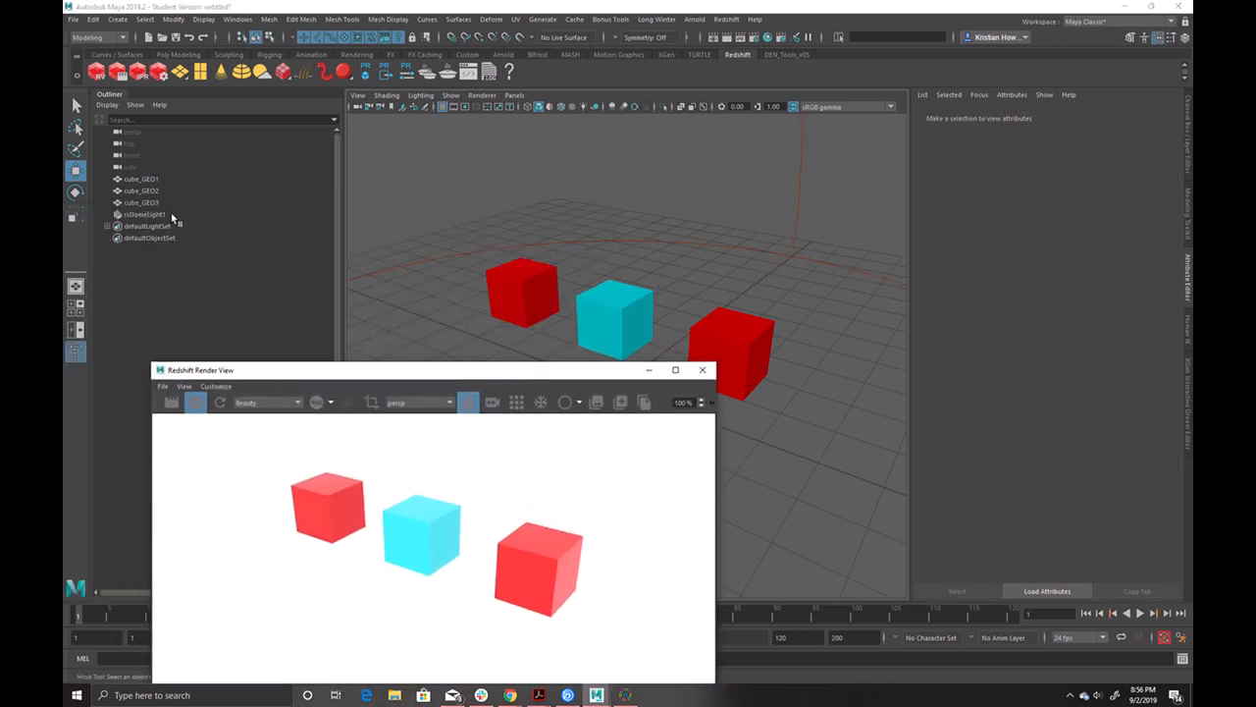
# - Frame the dome light in the viewport and examine its full extent around the three cubes
pyautogui.click(505, 230)
pyautogui.click(699, 261)
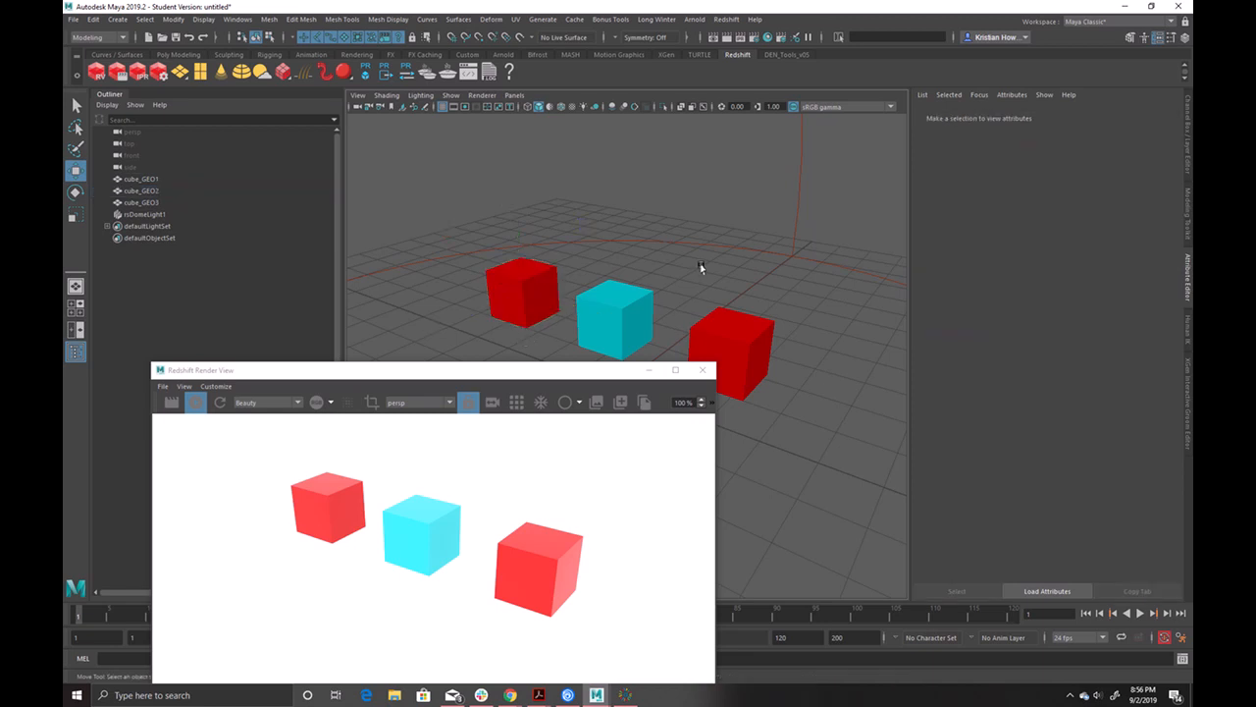
pyautogui.click(793, 248)
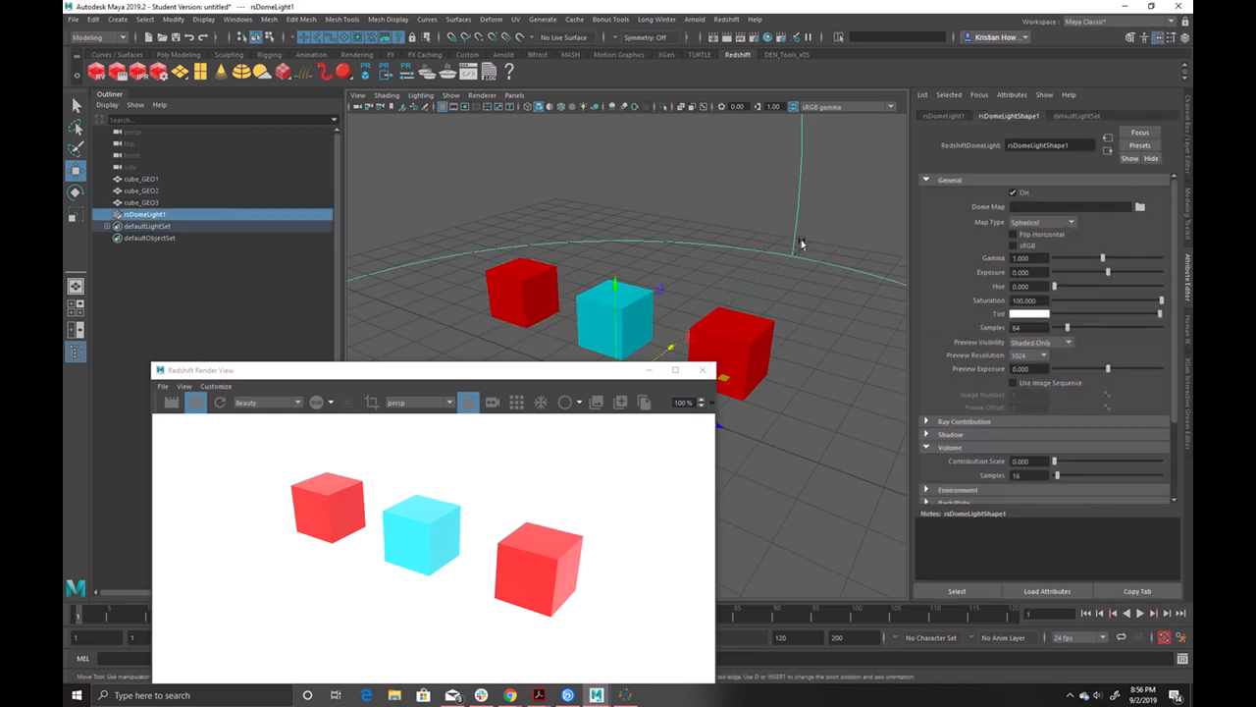
pyautogui.press('f')
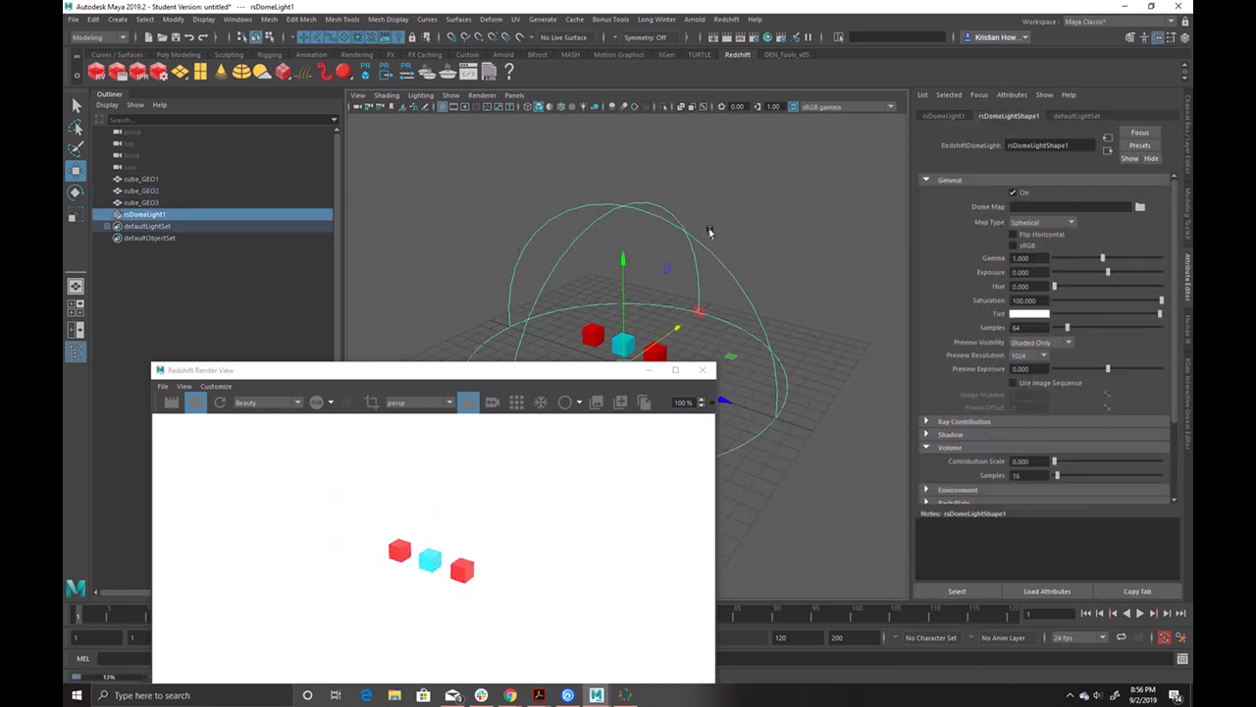
pyautogui.scroll(4, 777, 275)
pyautogui.scroll(-3, 826, 219)
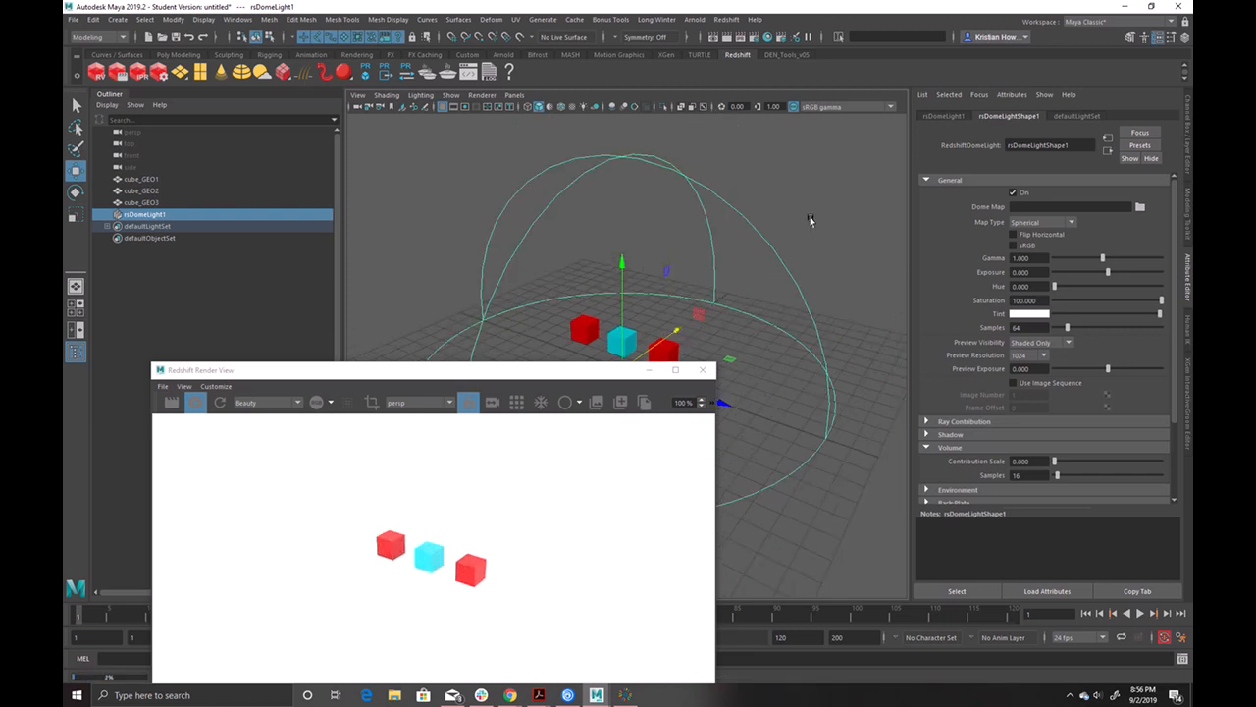
pyautogui.click(439, 277)
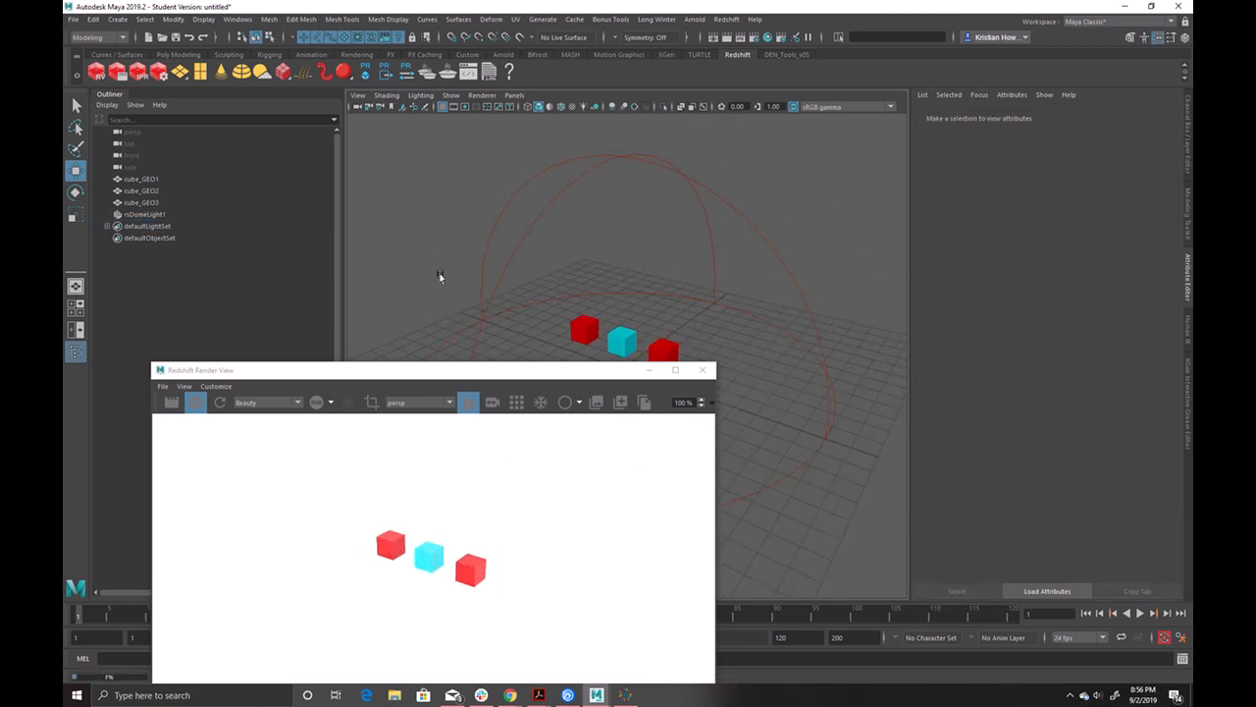
# - Load Corsica Beach.exr from the sourceimages/environments/Exterior folder as the dome map of rsDomeLight1
pyautogui.click(182, 214)
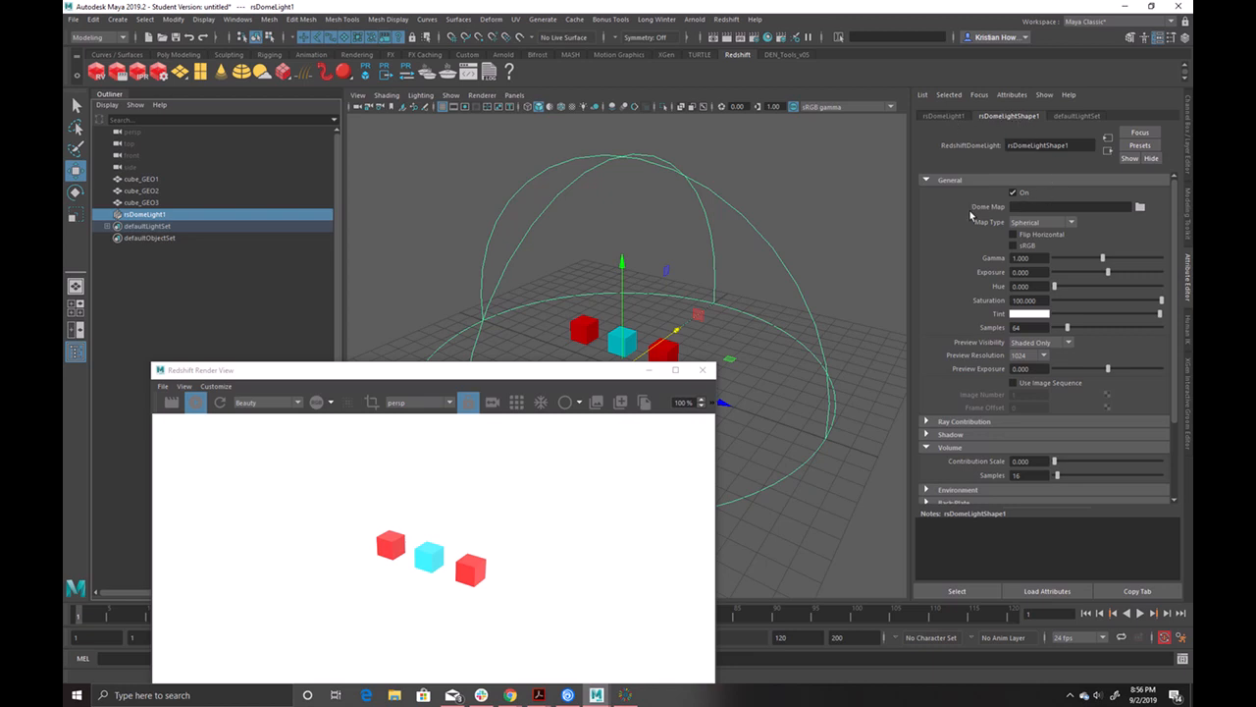
pyautogui.click(1141, 208)
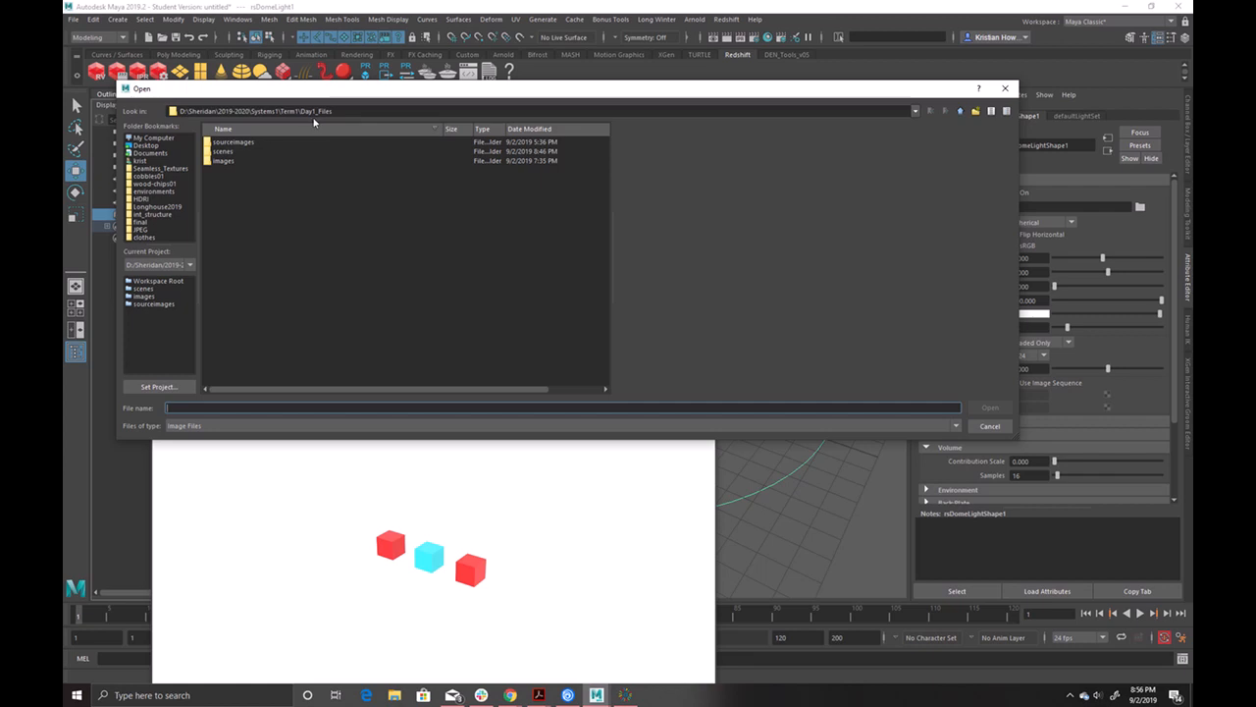
pyautogui.doubleClick(249, 145)
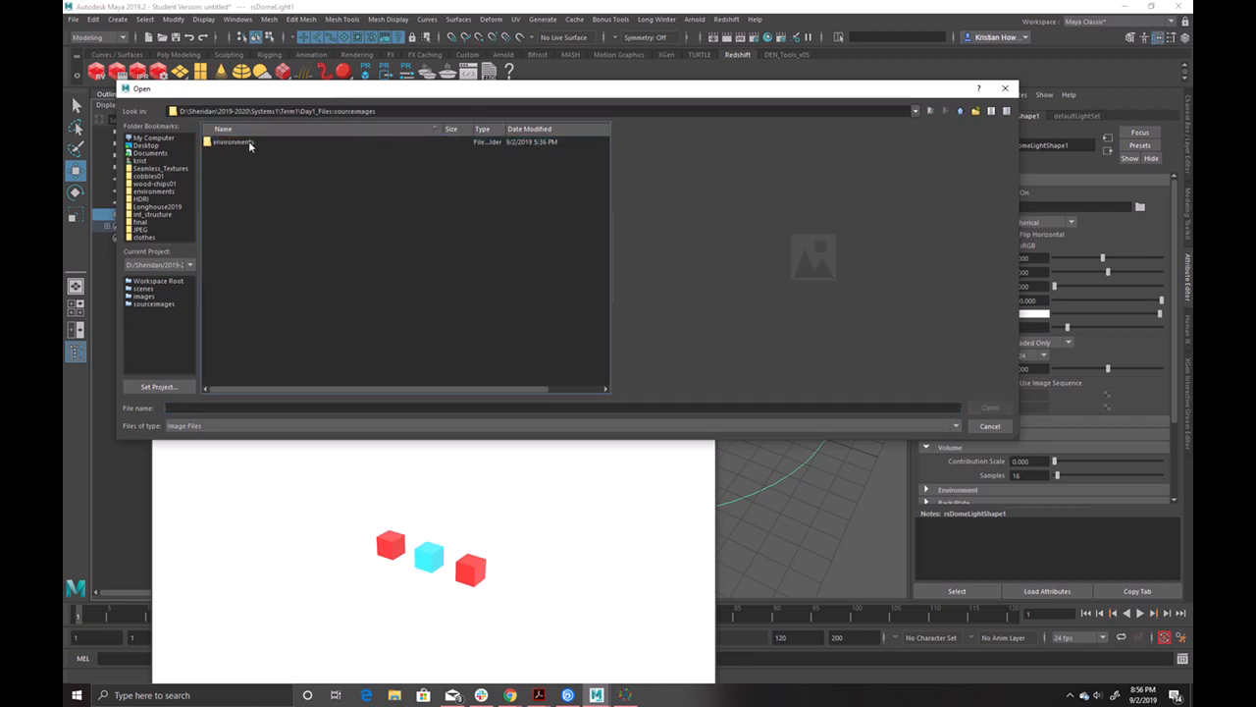
pyautogui.doubleClick(249, 143)
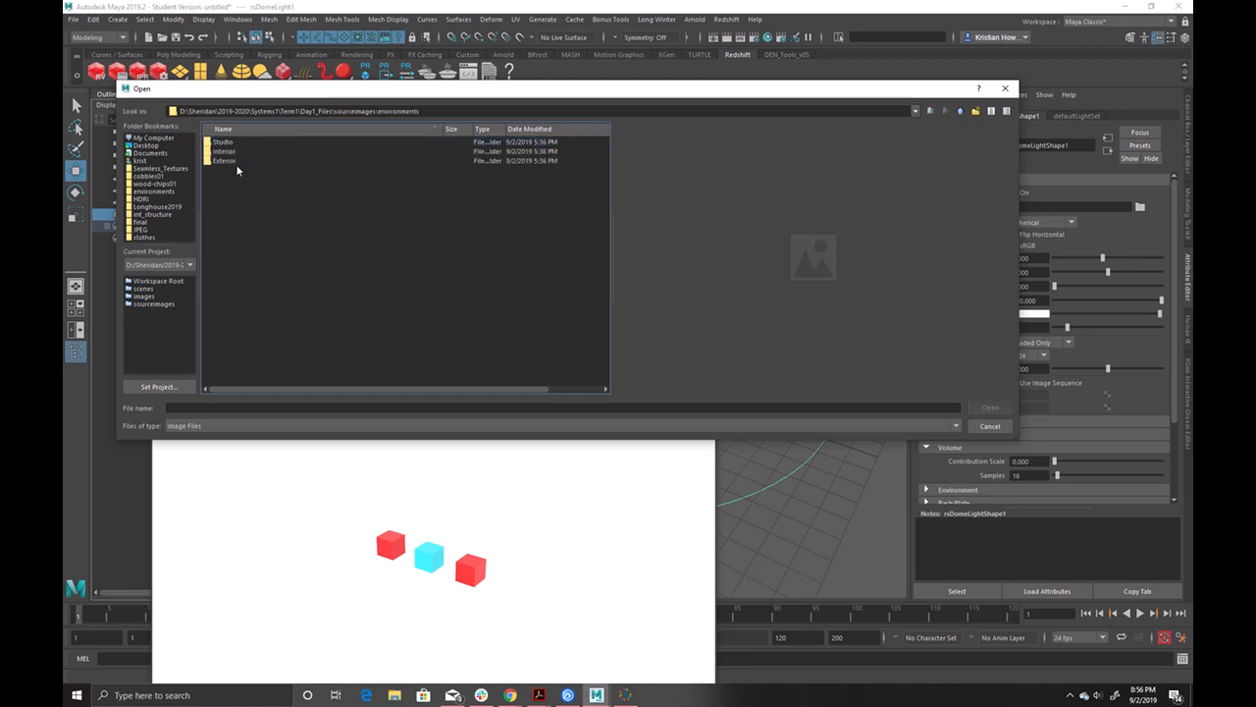
pyautogui.doubleClick(235, 162)
pyautogui.click(257, 160)
pyautogui.click(258, 152)
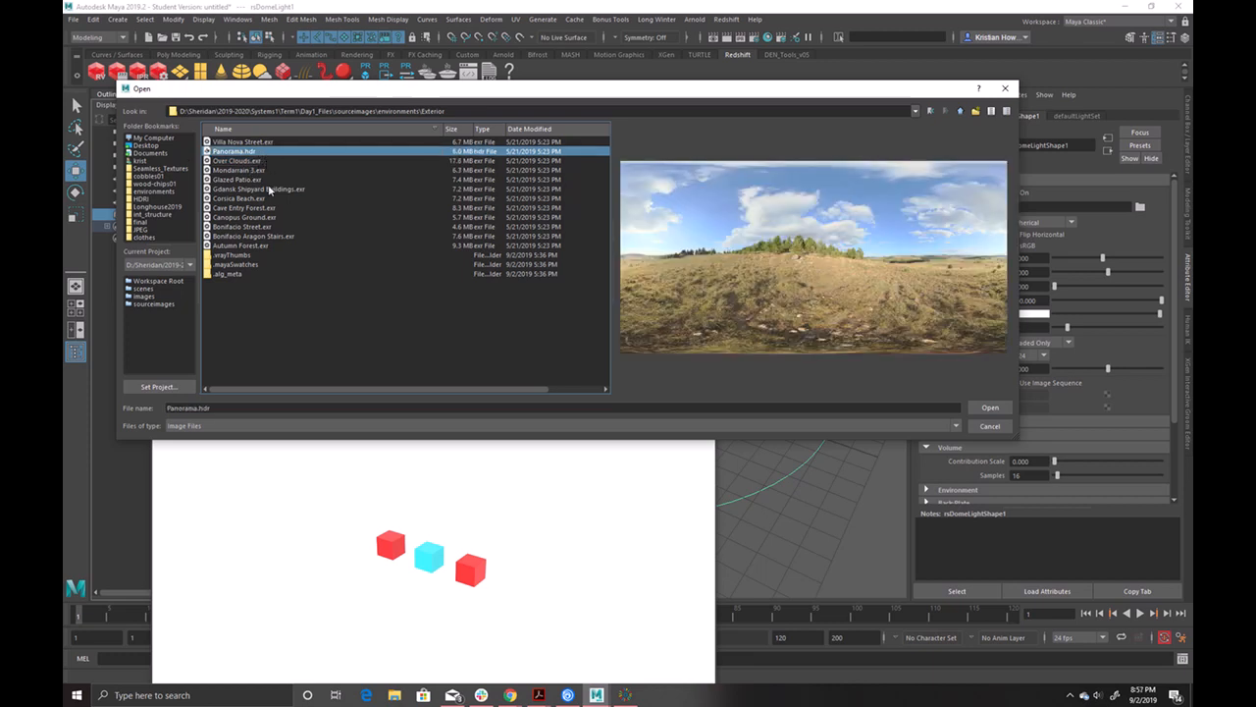
pyautogui.click(253, 198)
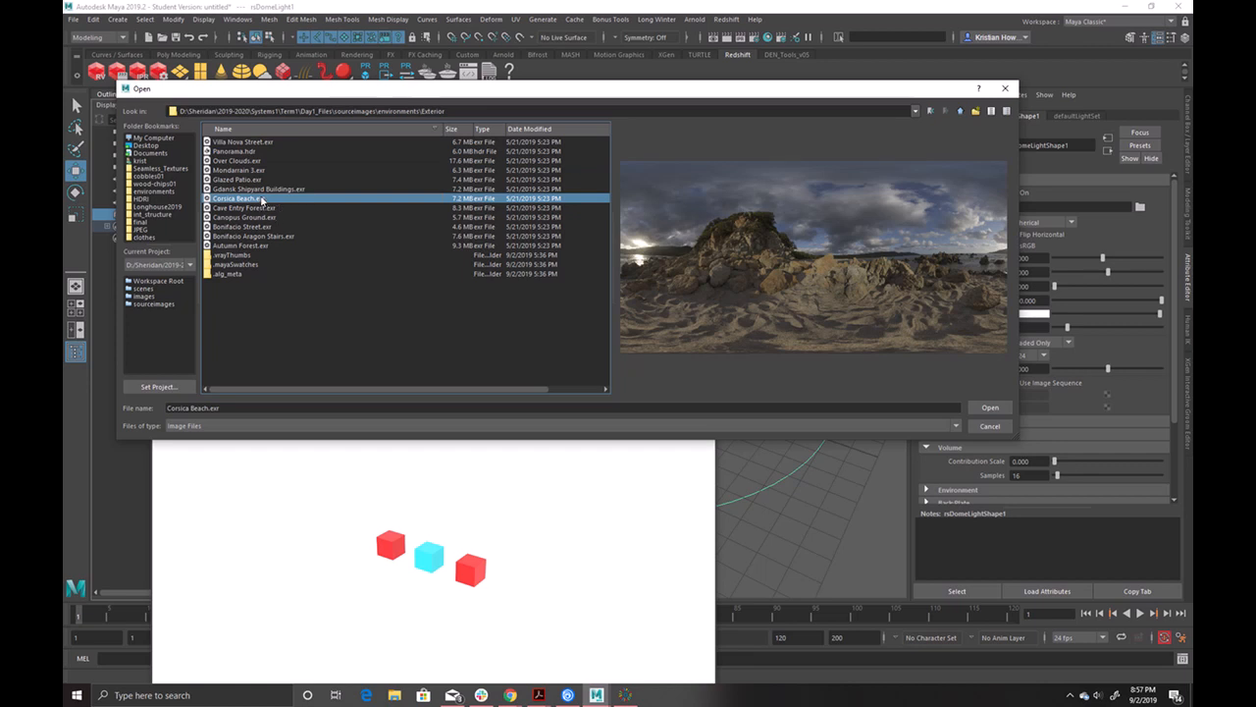
pyautogui.doubleClick(262, 200)
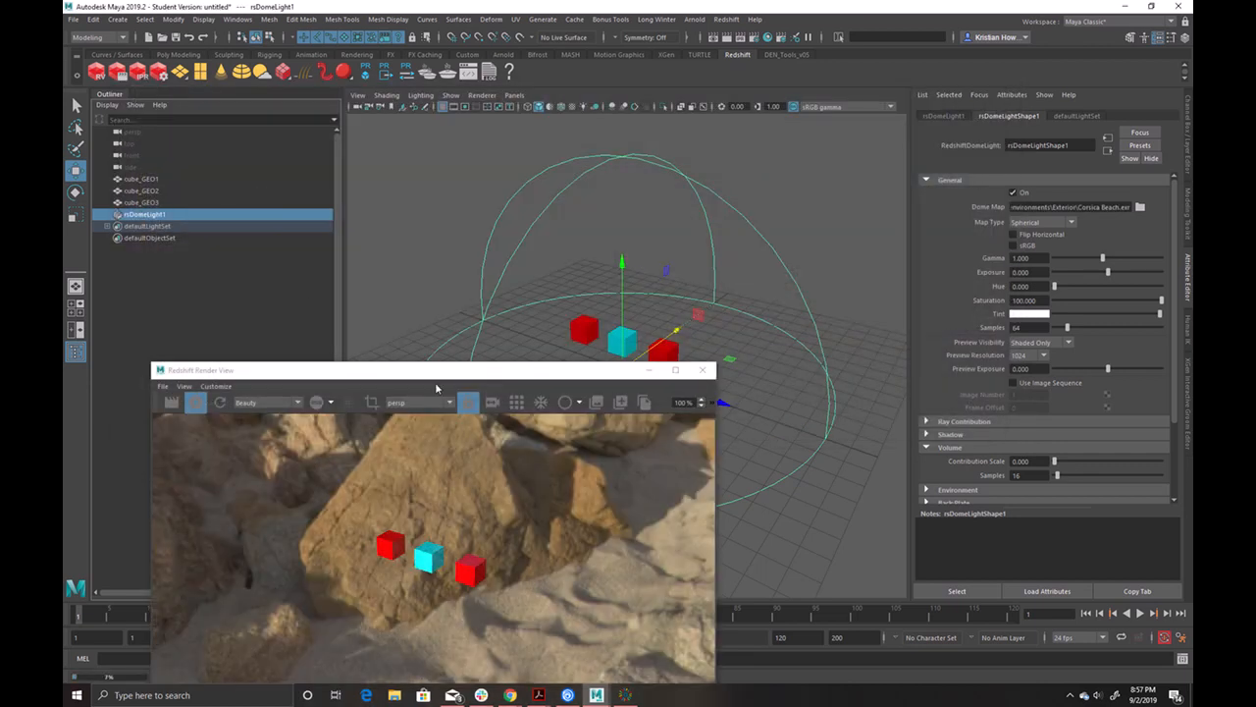
# - Examine the beach environment's lighting and reflections on the cubes up close in the render from different angles
pyautogui.moveTo(437, 381); pyautogui.dragTo(309, 124)
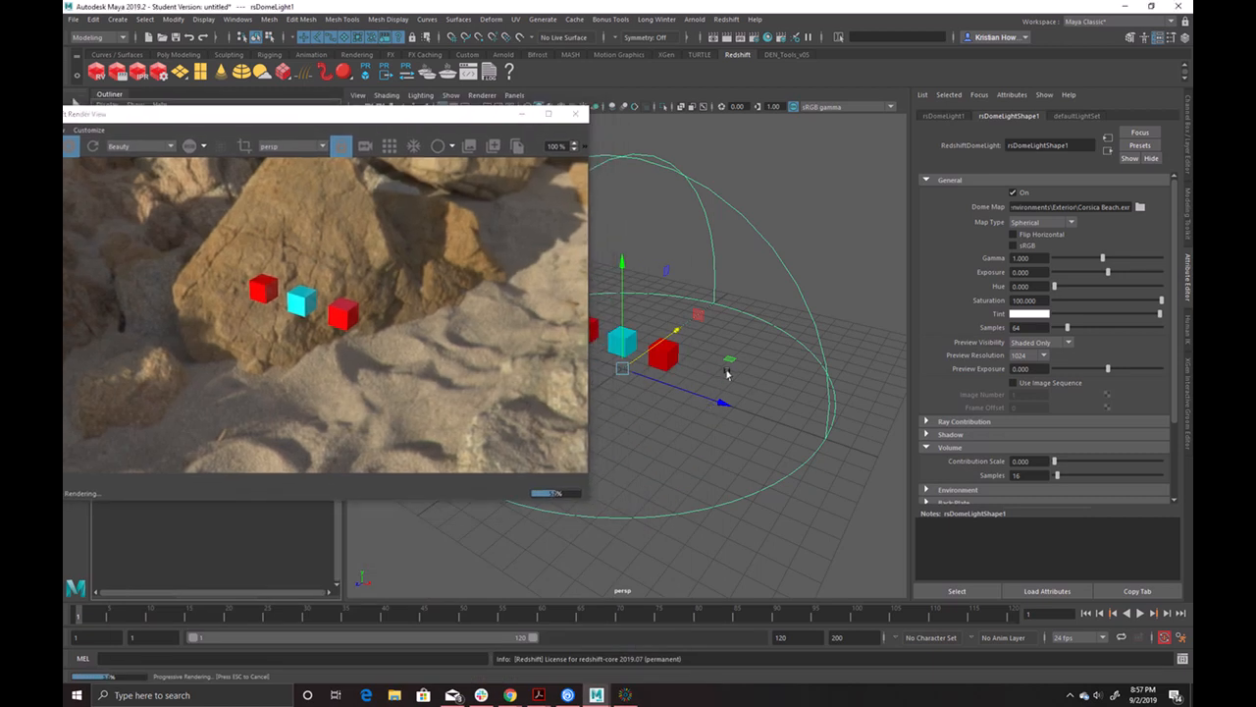
pyautogui.scroll(10, 785, 373)
pyautogui.keyDown('alt'); pyautogui.moveTo(752, 373); pyautogui.dragTo(644, 413); pyautogui.keyUp('alt')
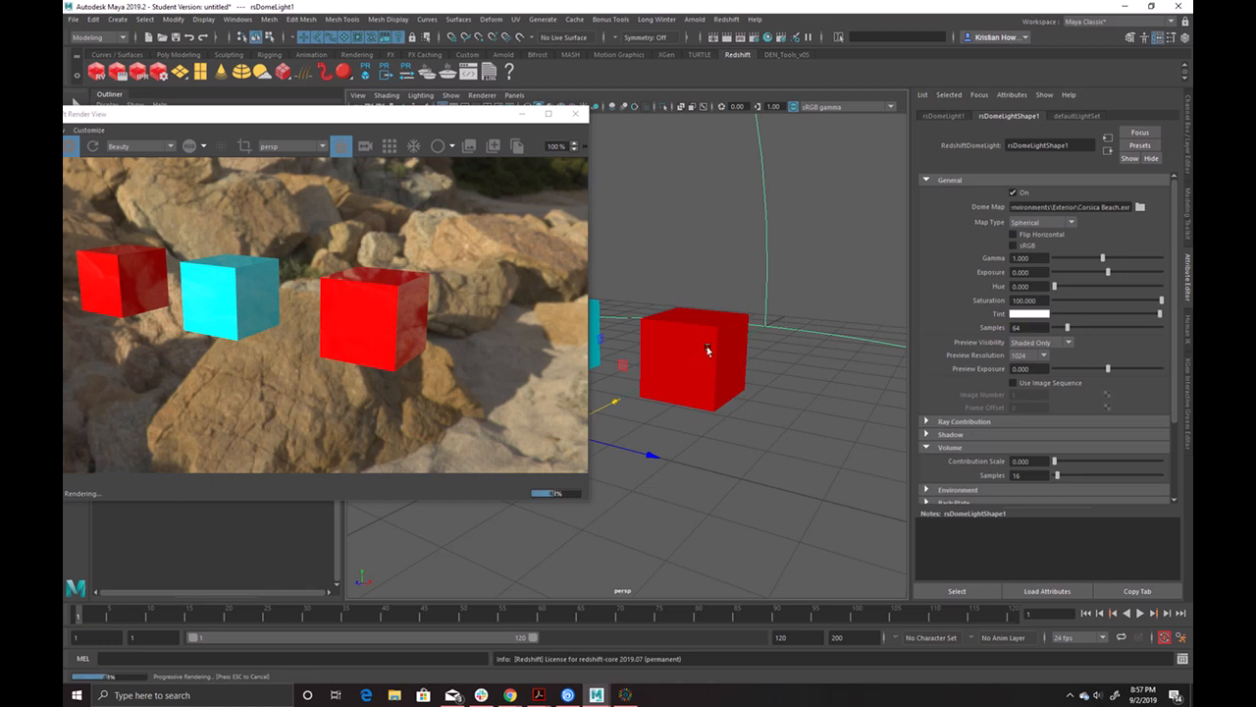
pyautogui.keyDown('alt'); pyautogui.moveTo(712, 410); pyautogui.dragTo(772, 431); pyautogui.keyUp('alt')
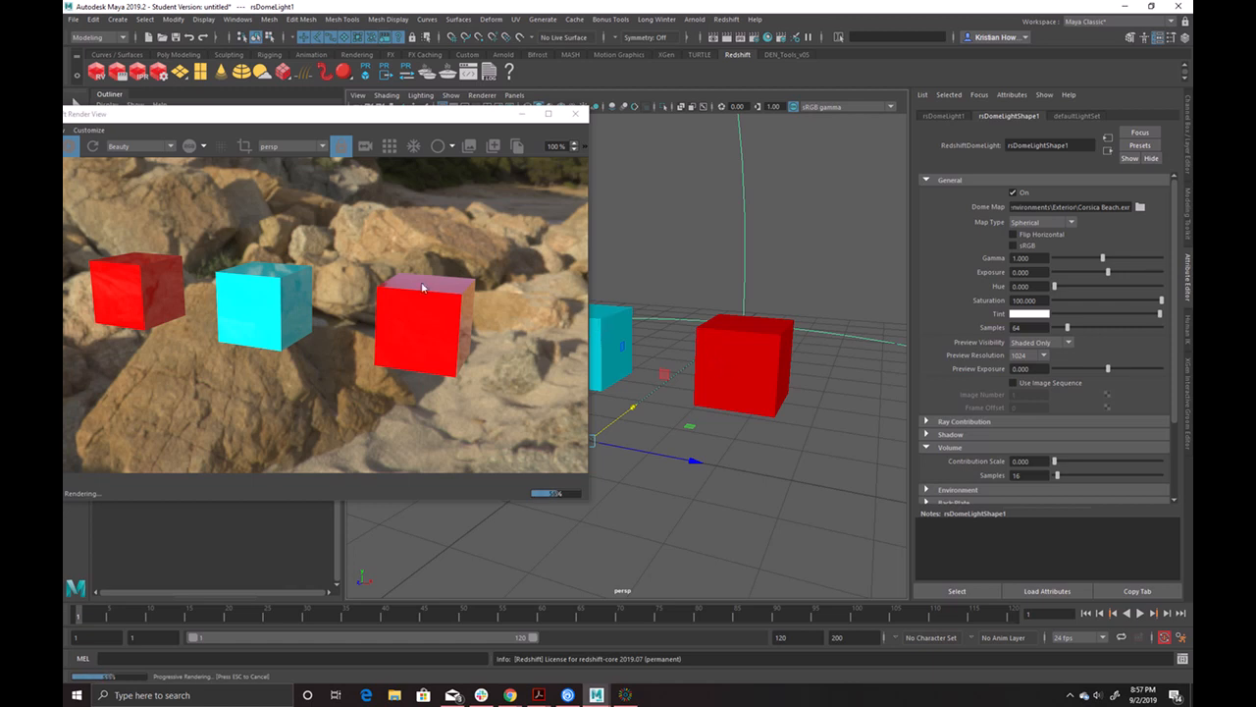
# - Apply the Gold preset to rsMaterial1, the red material on cube_GEO3
pyautogui.click(764, 342)
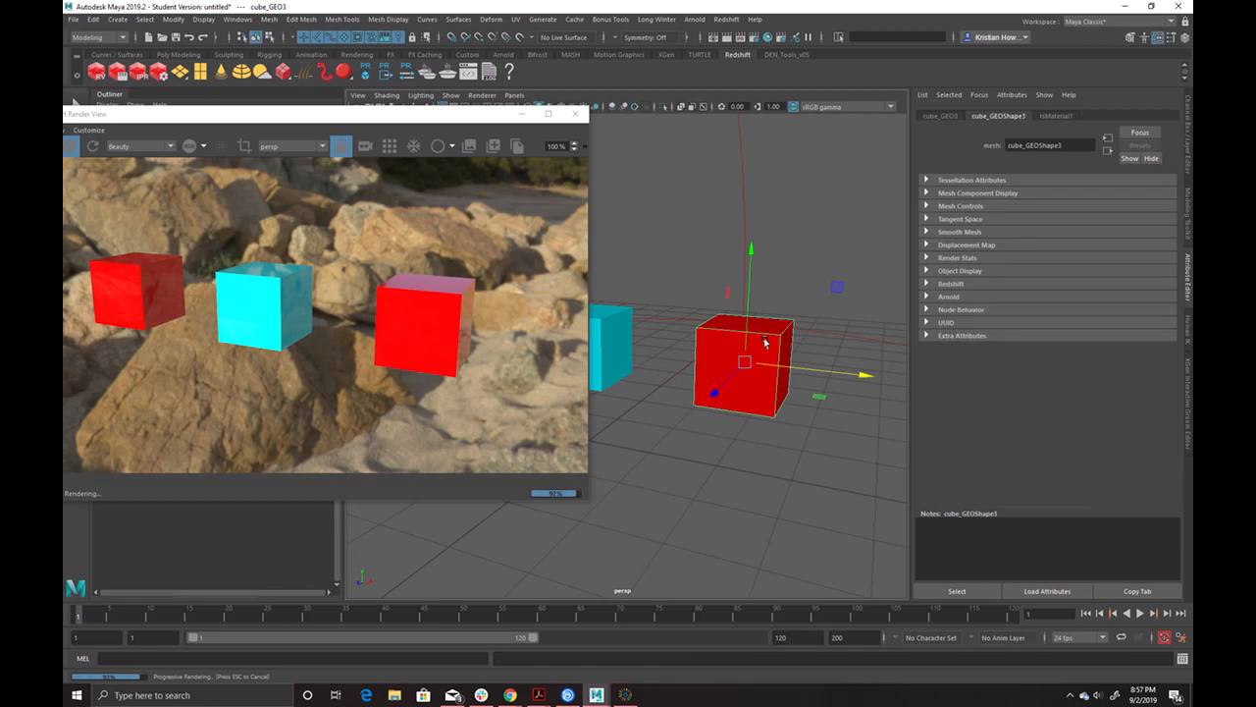
pyautogui.click(1068, 116)
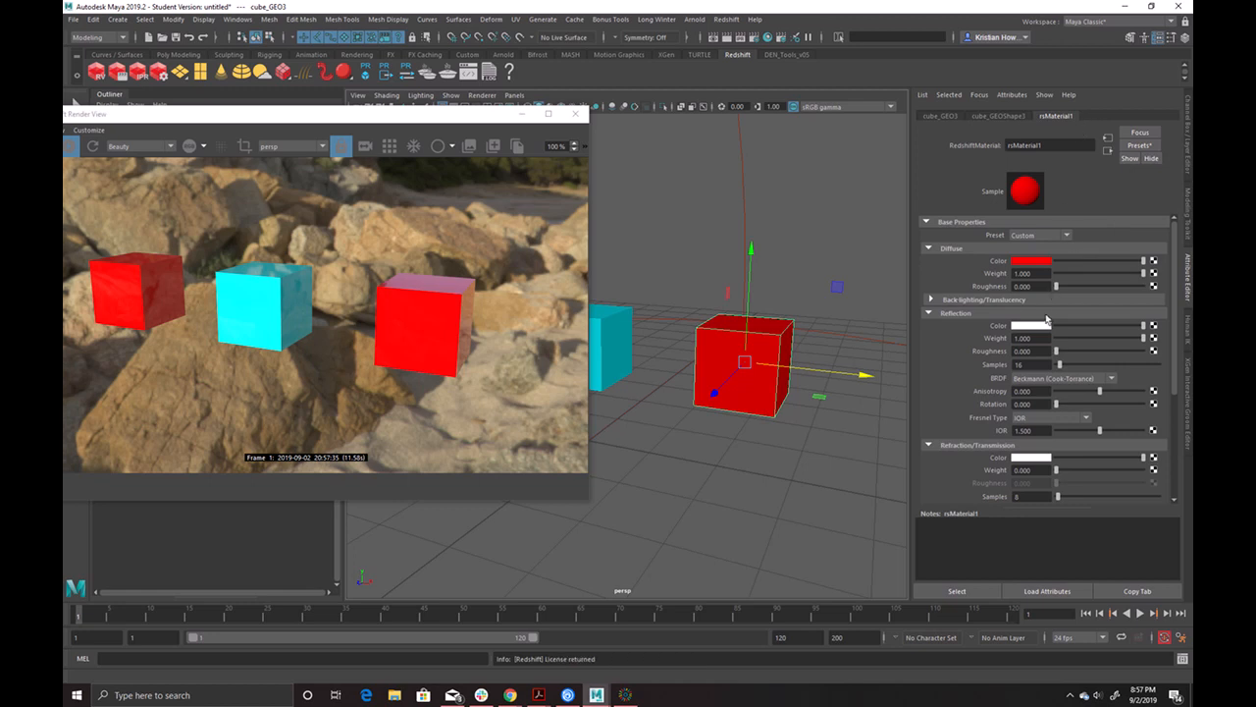
pyautogui.click(1036, 238)
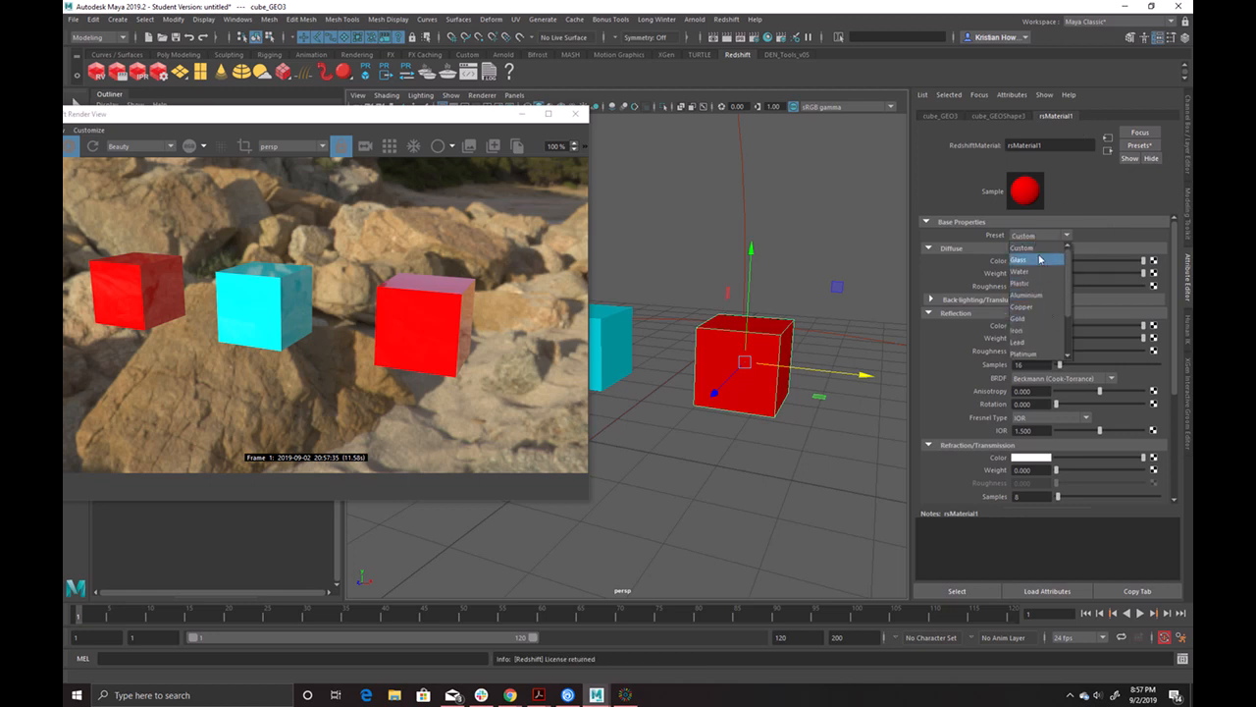
pyautogui.click(1039, 320)
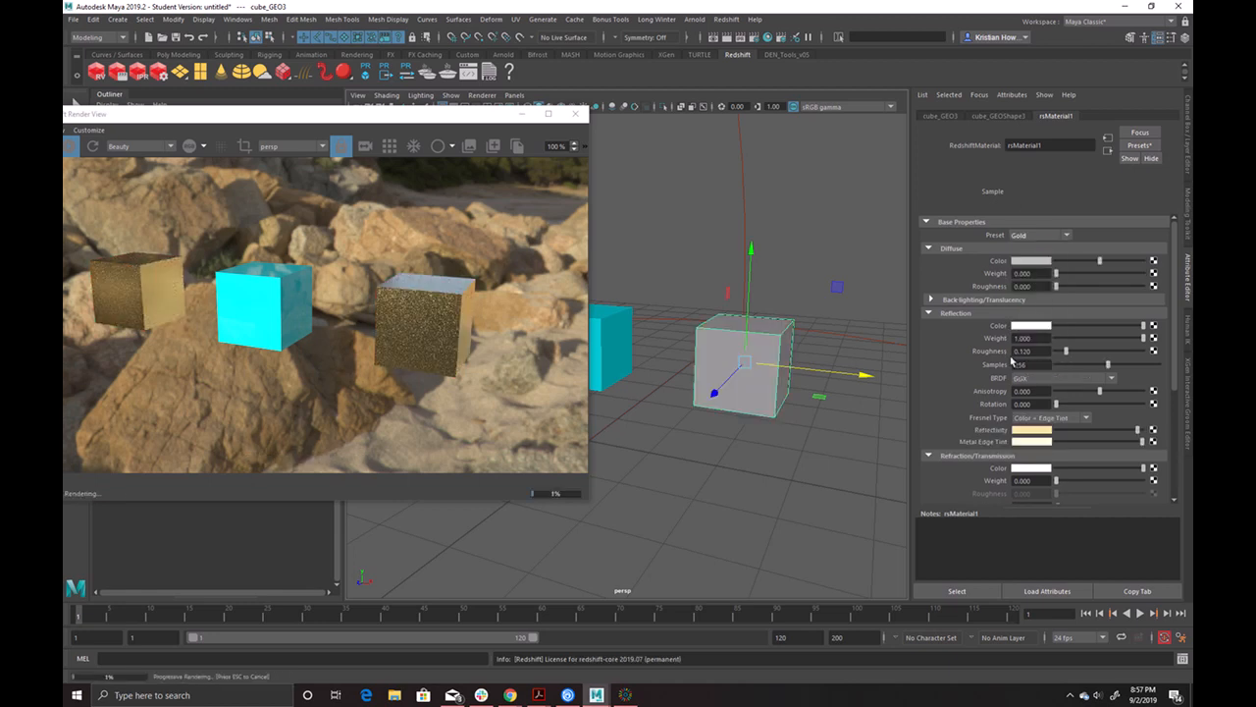
# - Rotate rsDomeLight1 around its vertical axis to shift the beach environment's lighting and backdrop around the cubes
pyautogui.moveTo(756, 323)
pyautogui.keyDown('alt'); pyautogui.mouseDown()
pyautogui.moveTo(768, 339)
pyautogui.moveTo(735, 328)
pyautogui.mouseUp(); pyautogui.keyUp('alt')
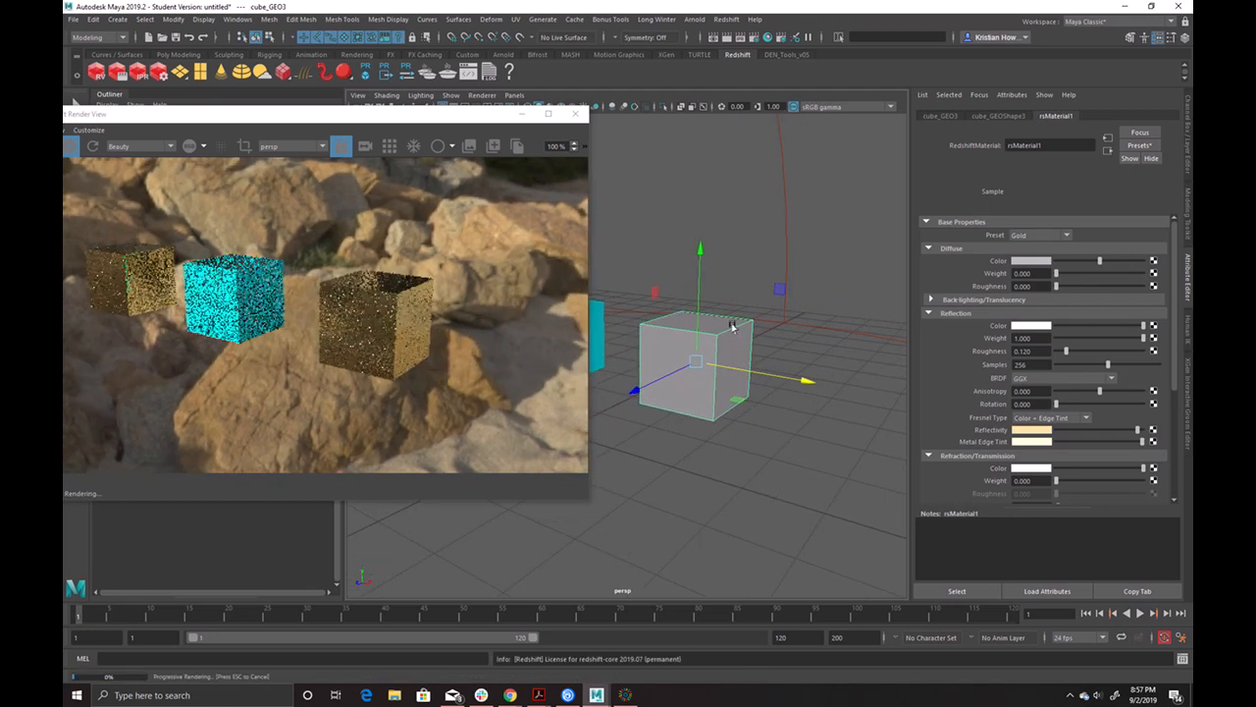
pyautogui.click(824, 251)
pyautogui.press('e')
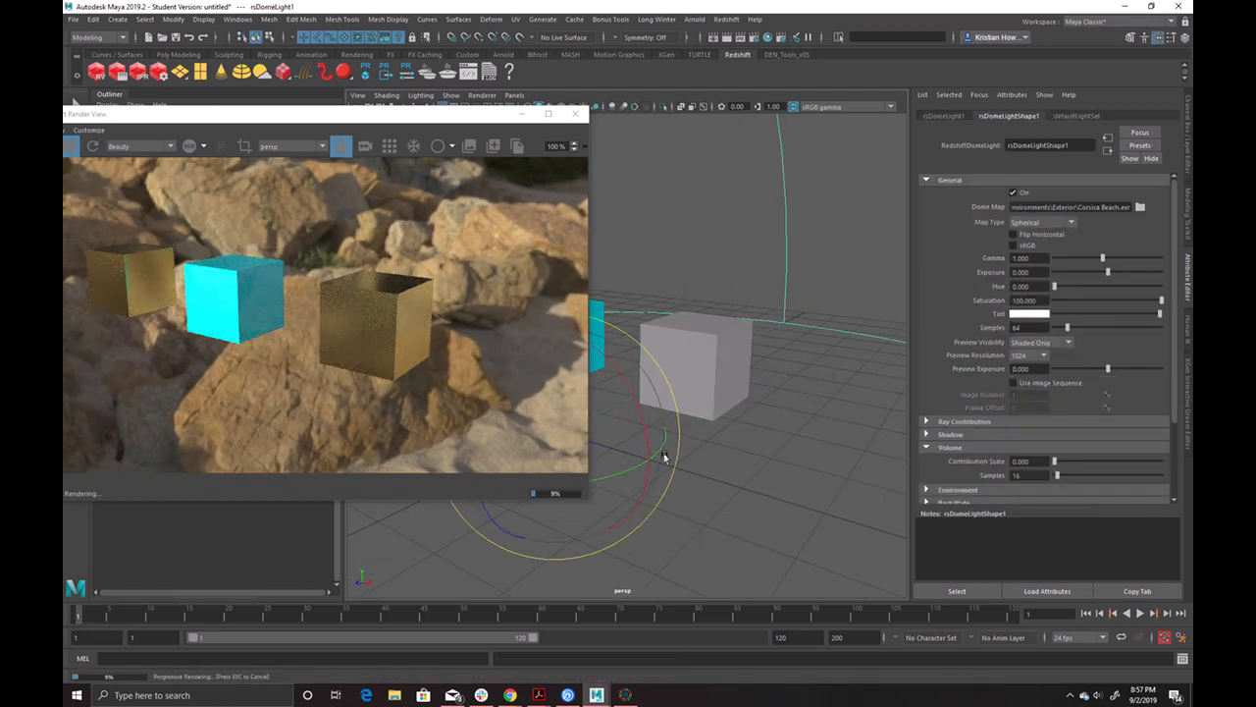
pyautogui.moveTo(657, 449); pyautogui.dragTo(556, 507)
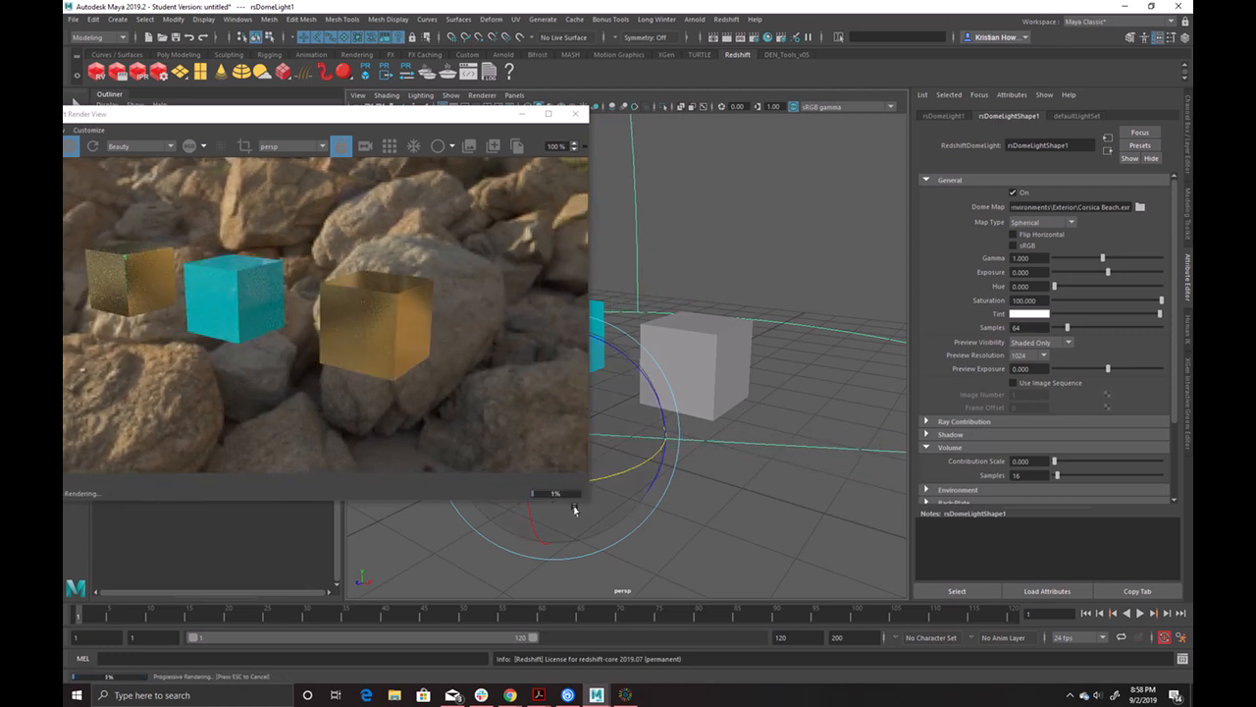
pyautogui.moveTo(730, 560); pyautogui.dragTo(747, 551, button='middle')
pyautogui.moveTo(747, 446); pyautogui.dragTo(788, 461, button='middle')
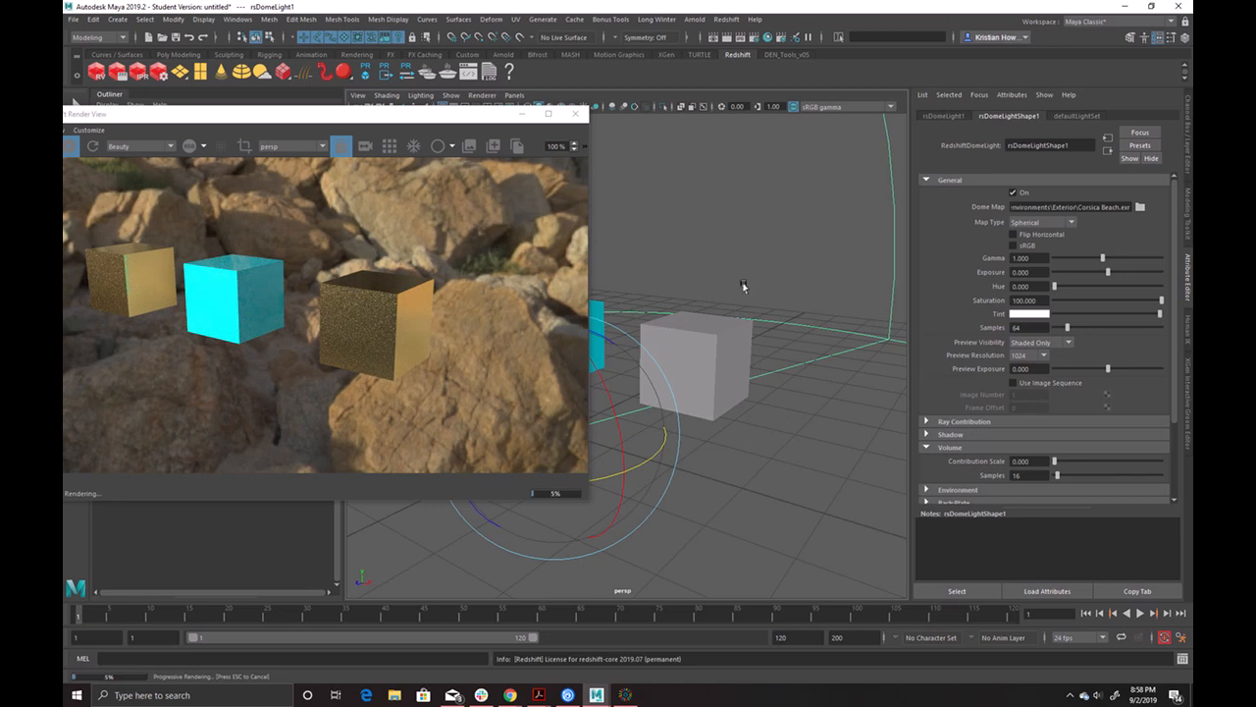
# - Move the render view aside to expose cube_GEO1 and apply the Glass preset to its cyan material, rsMaterial2
pyautogui.click(726, 260)
pyautogui.moveTo(481, 116); pyautogui.dragTo(371, 121)
pyautogui.click(547, 318)
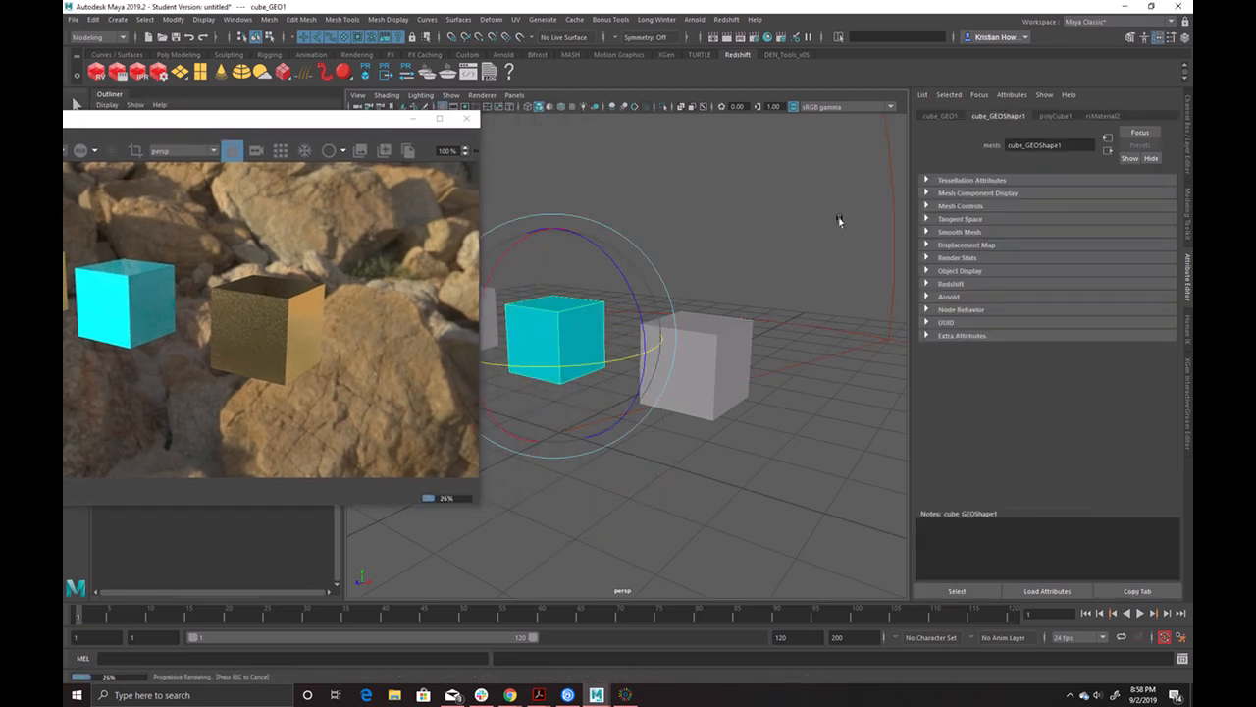
pyautogui.click(1105, 116)
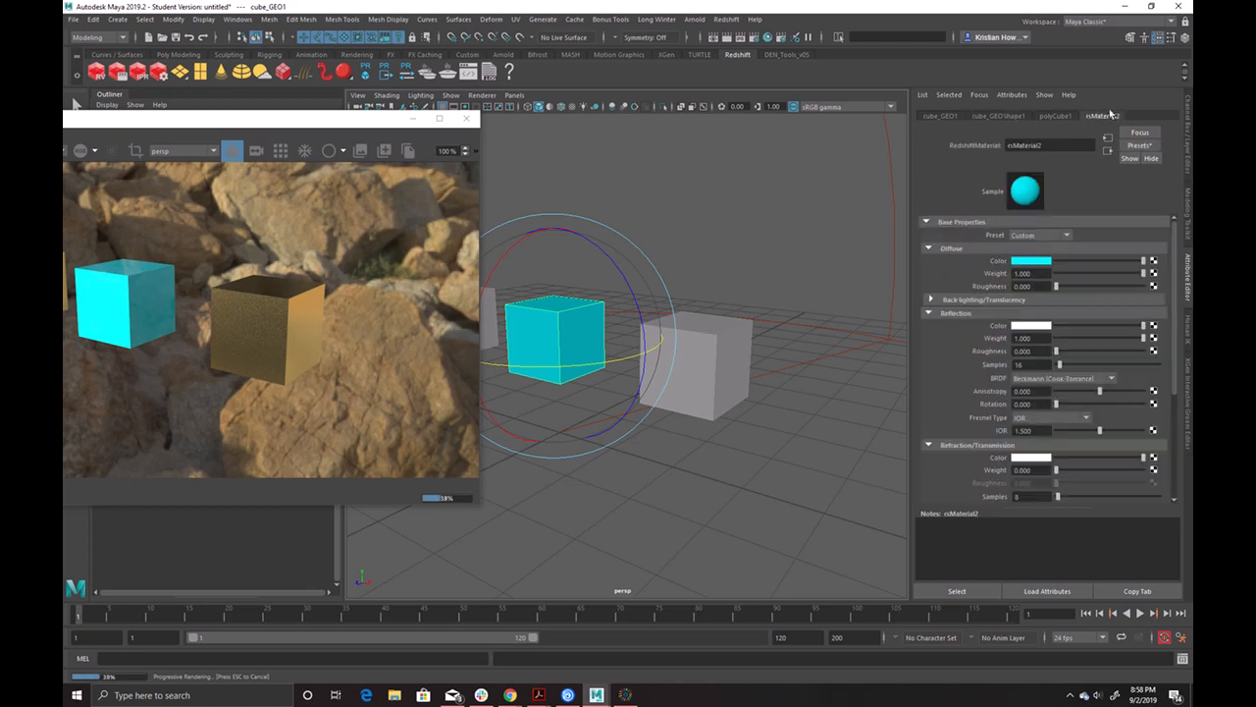
pyautogui.click(1024, 237)
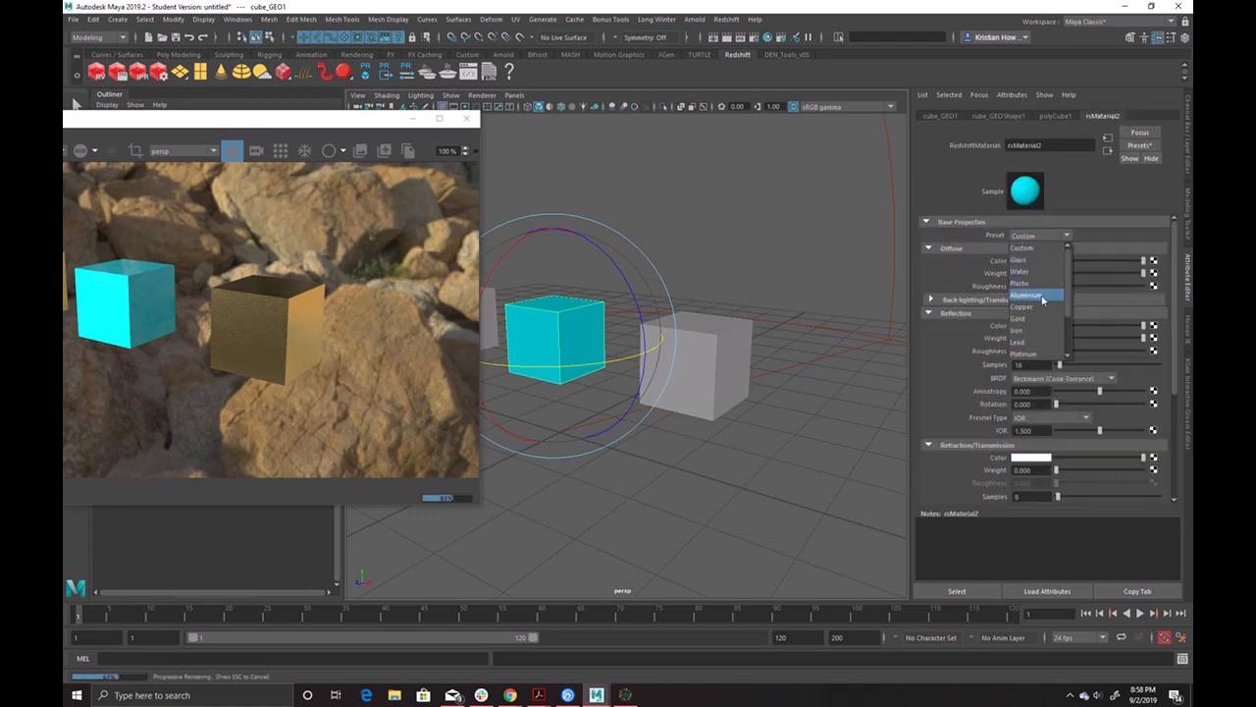
pyautogui.click(1022, 259)
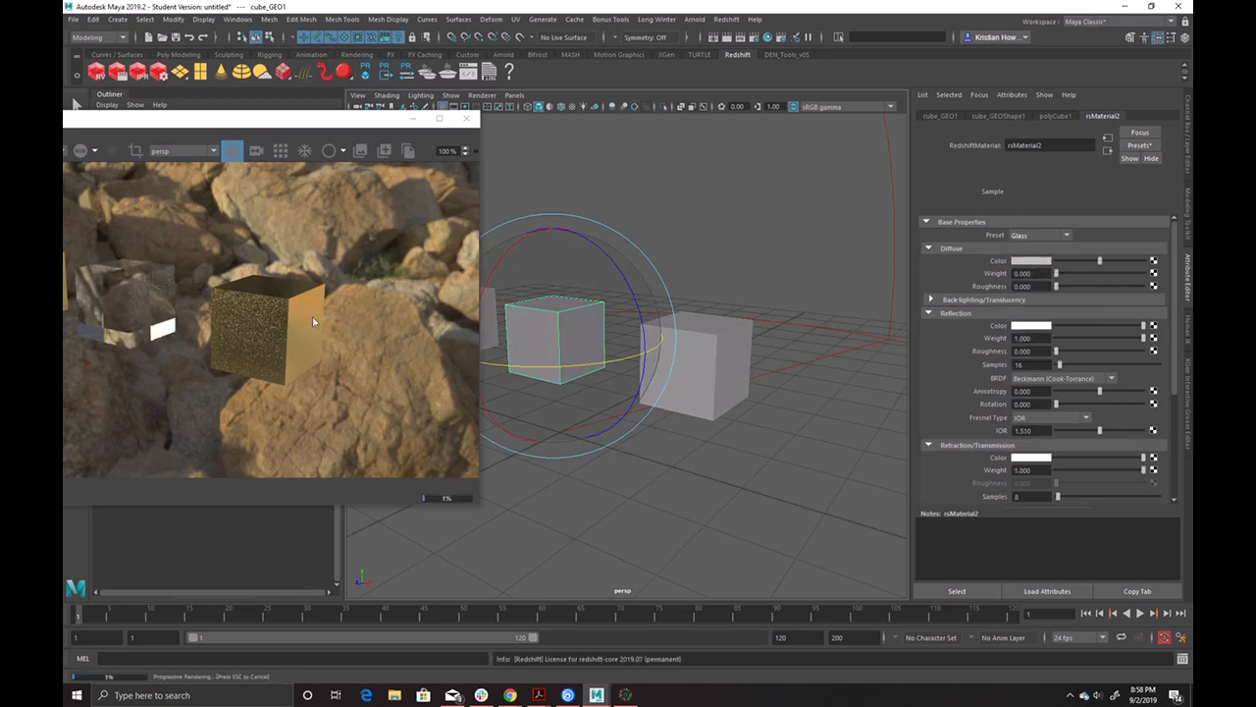
# - Examine the glass cube and the gold cube's hard edges up close in the render from several angles
pyautogui.keyDown('alt'); pyautogui.moveTo(623, 507); pyautogui.dragTo(565, 472); pyautogui.keyUp('alt')
pyautogui.click(678, 218)
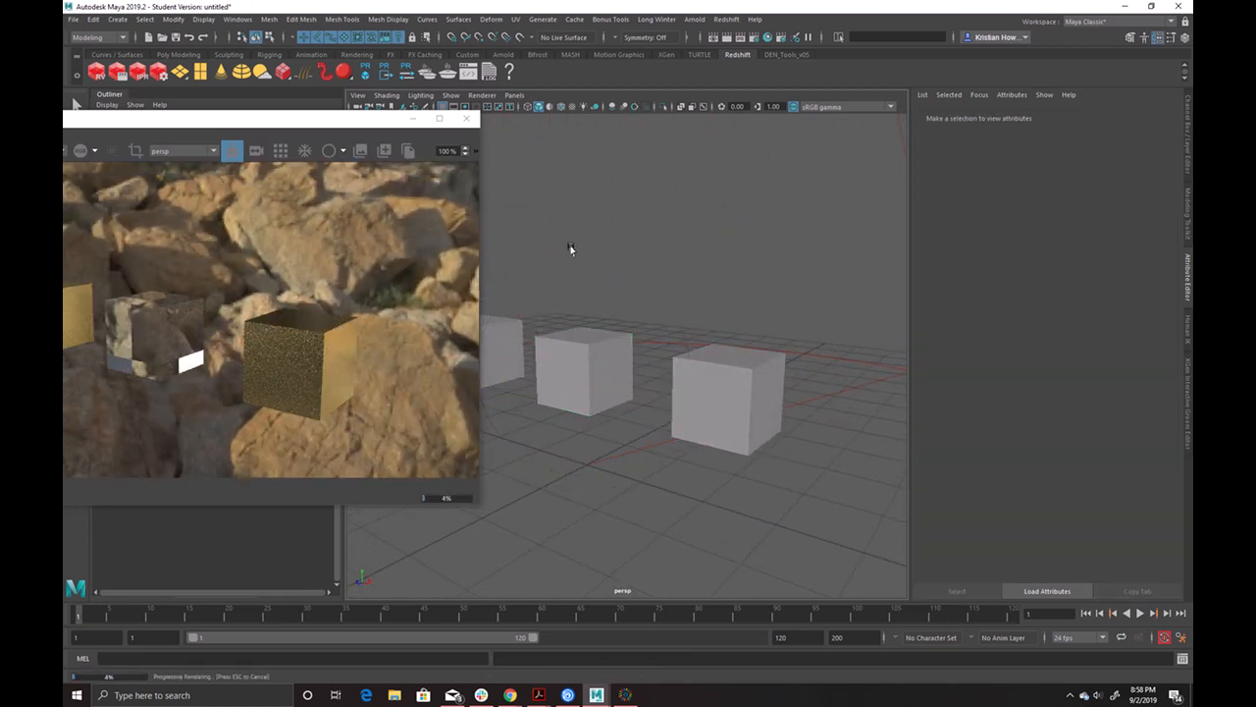
pyautogui.keyDown('alt'); pyautogui.moveTo(653, 278); pyautogui.dragTo(628, 210); pyautogui.keyUp('alt')
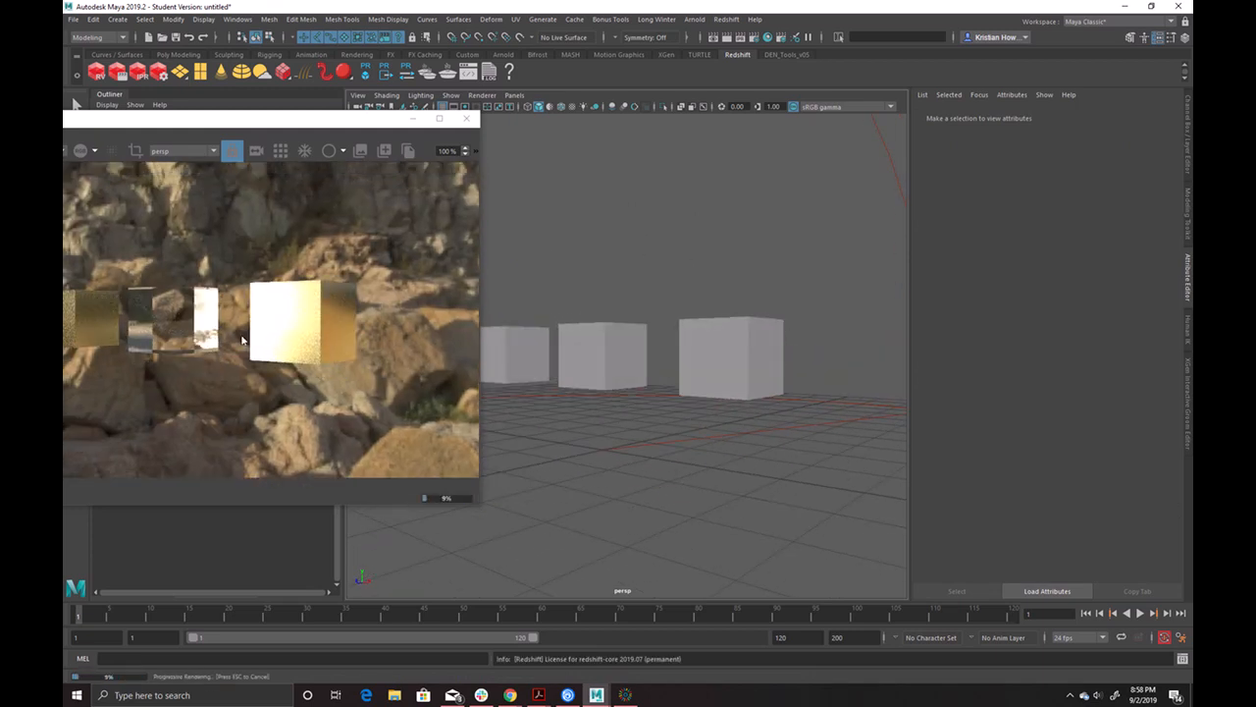
pyautogui.keyDown('alt'); pyautogui.moveTo(645, 364); pyautogui.dragTo(656, 401, button='right'); pyautogui.keyUp('alt')
pyautogui.keyDown('alt'); pyautogui.moveTo(656, 401); pyautogui.dragTo(605, 393, button='middle'); pyautogui.keyUp('alt')
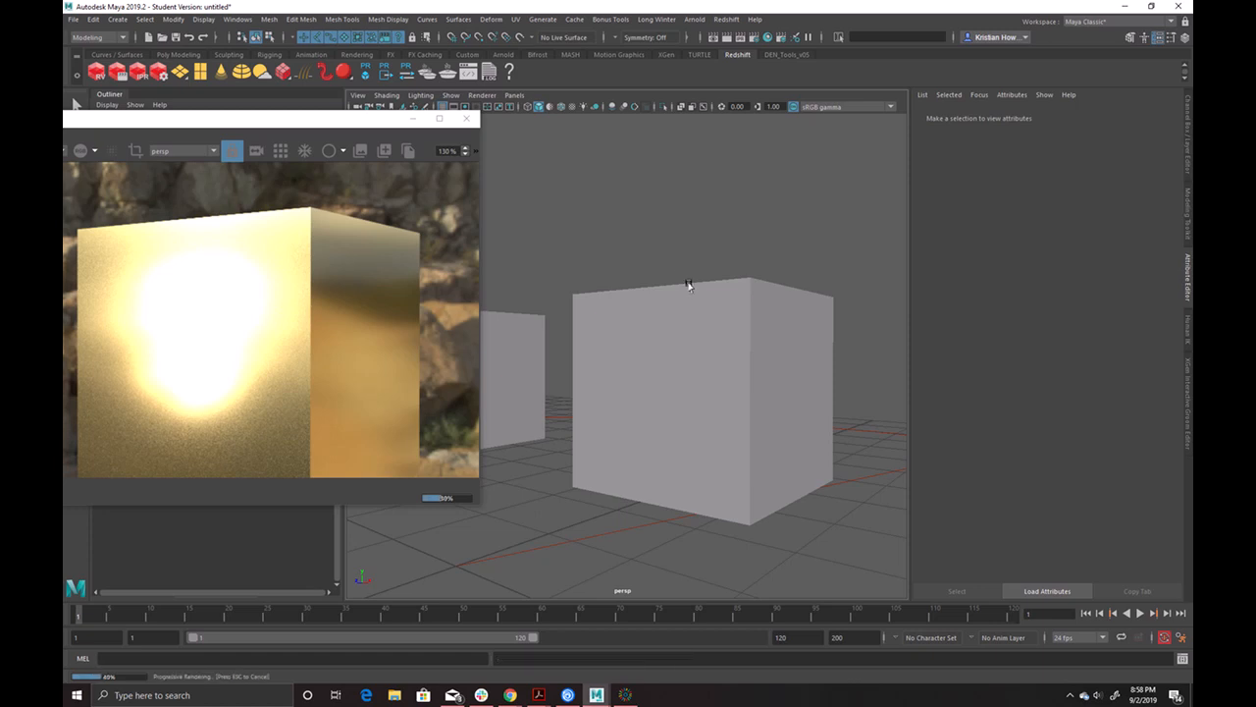
pyautogui.press('e')
pyautogui.click(753, 294)
pyautogui.click(774, 225)
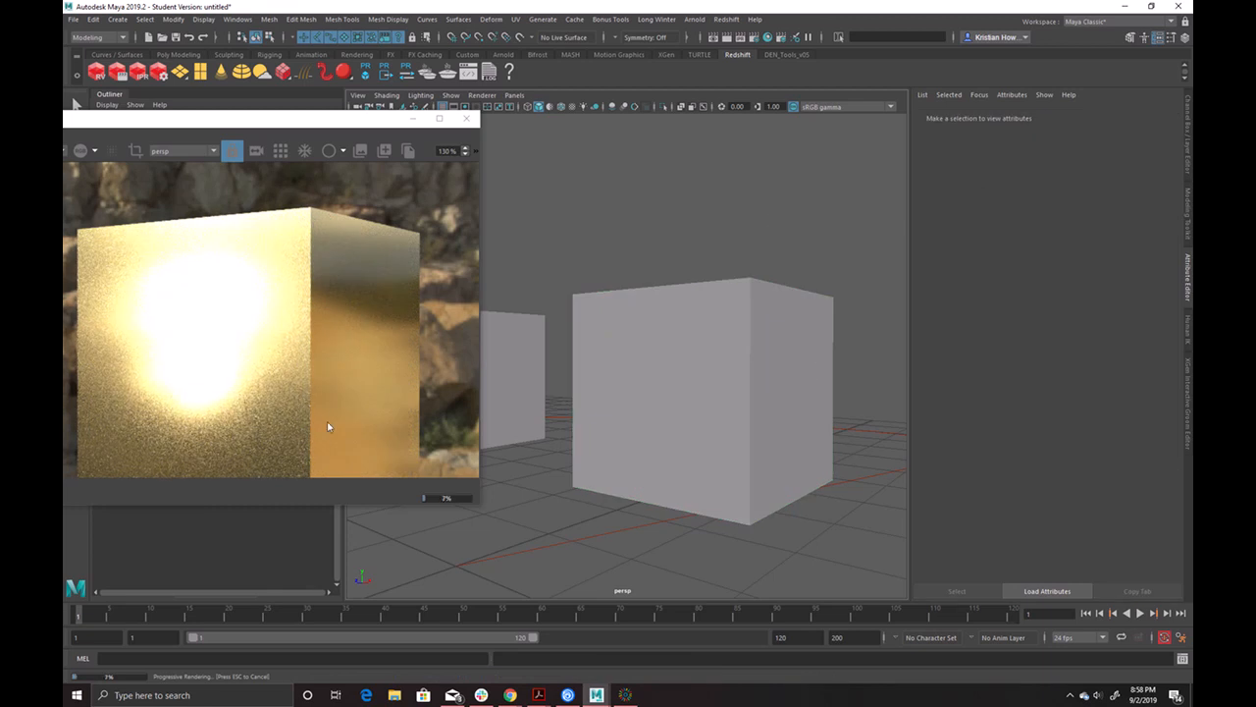
pyautogui.keyDown('alt'); pyautogui.moveTo(775, 170); pyautogui.dragTo(763, 235); pyautogui.keyUp('alt')
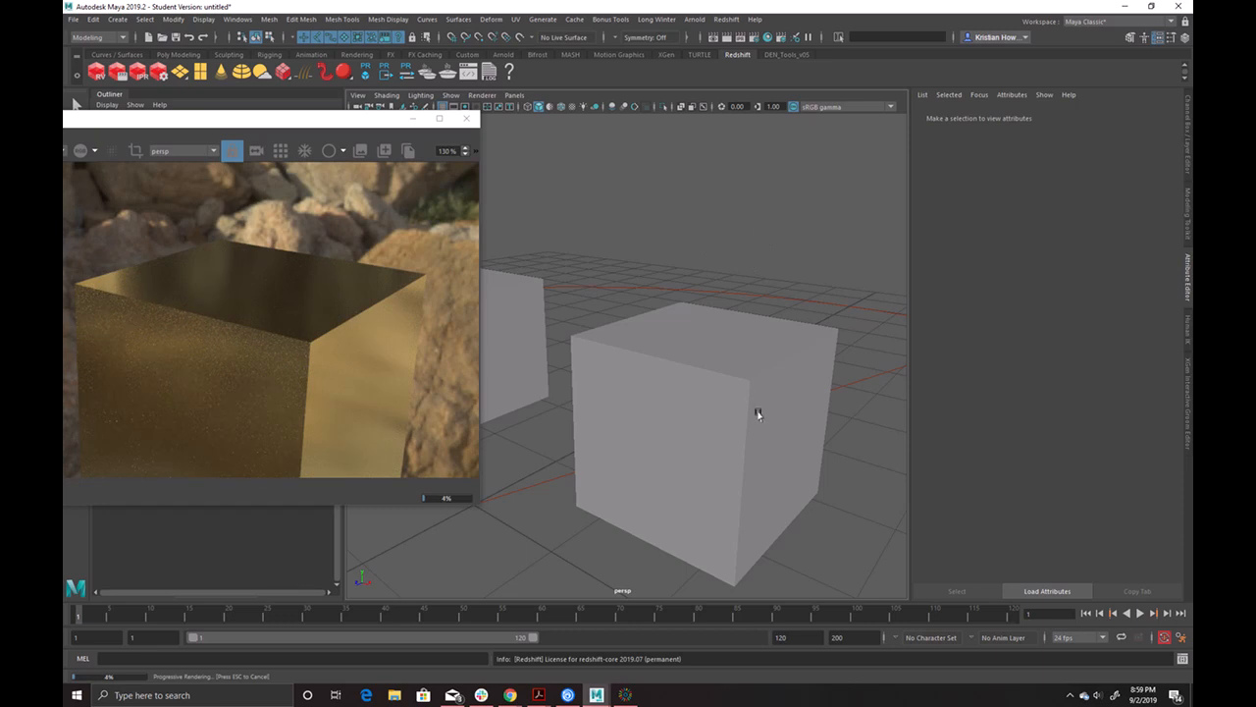
pyautogui.keyDown('alt'); pyautogui.moveTo(785, 261); pyautogui.dragTo(734, 205); pyautogui.keyUp('alt')
# - Add a RedshiftRoundCorners node as the overall bump map of rsMaterial1, the gold material on cube_GEO3
pyautogui.click(665, 328)
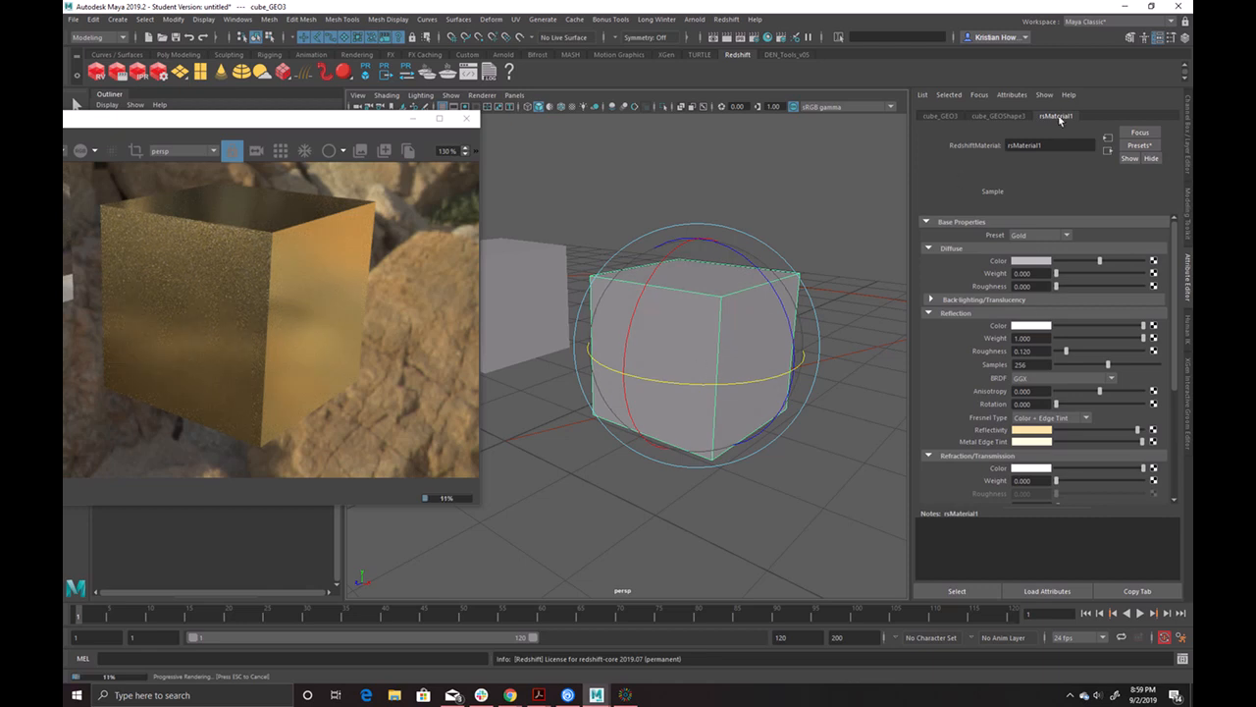
pyautogui.scroll(-5, 1014, 427)
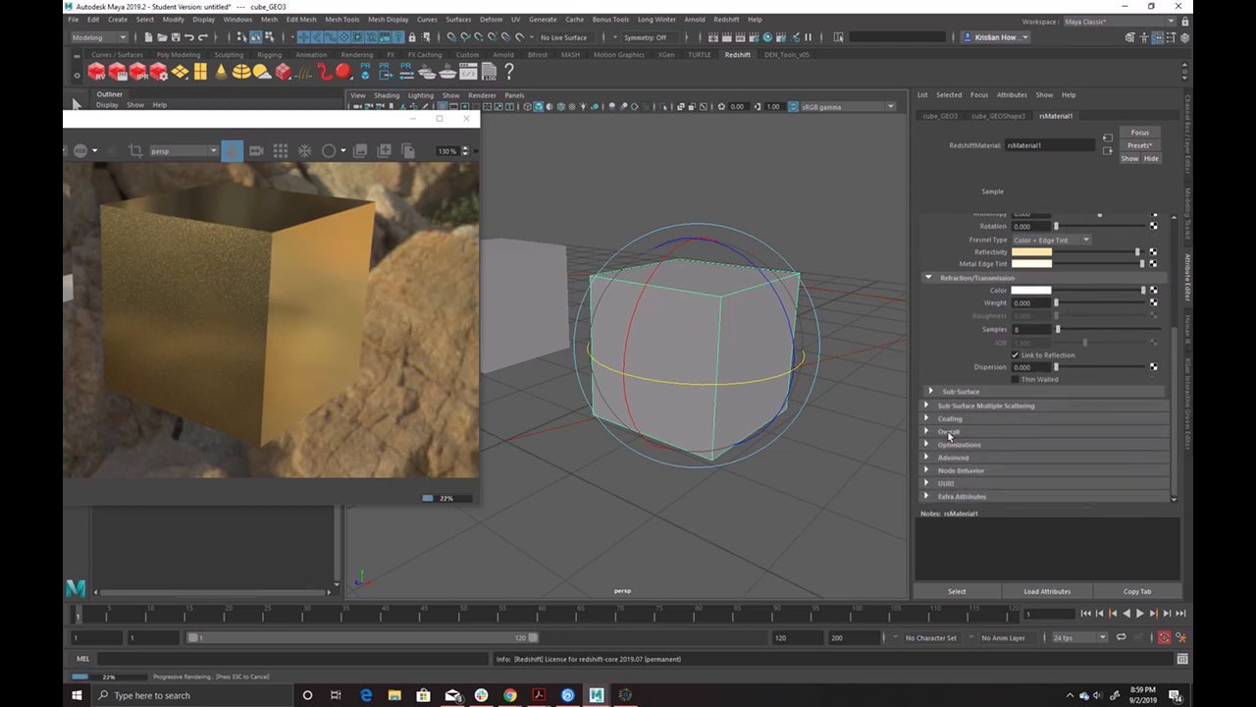
pyautogui.click(949, 433)
pyautogui.scroll(-2, 1063, 420)
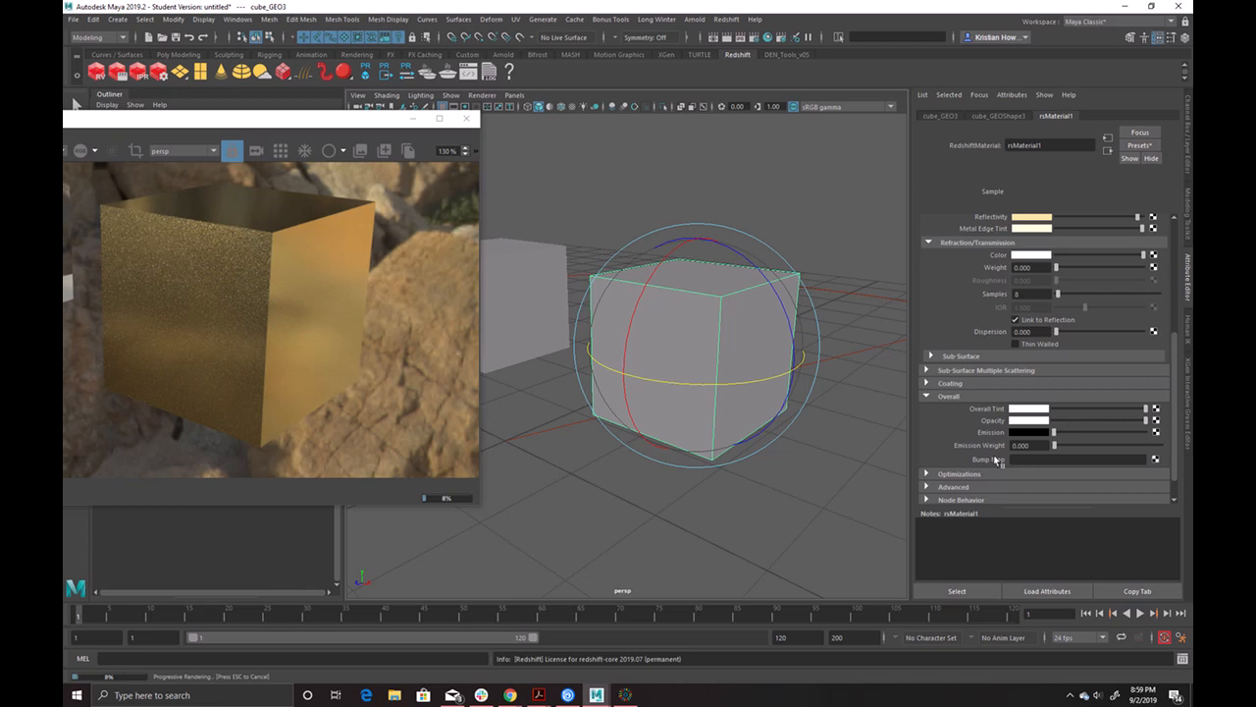
pyautogui.click(1156, 461)
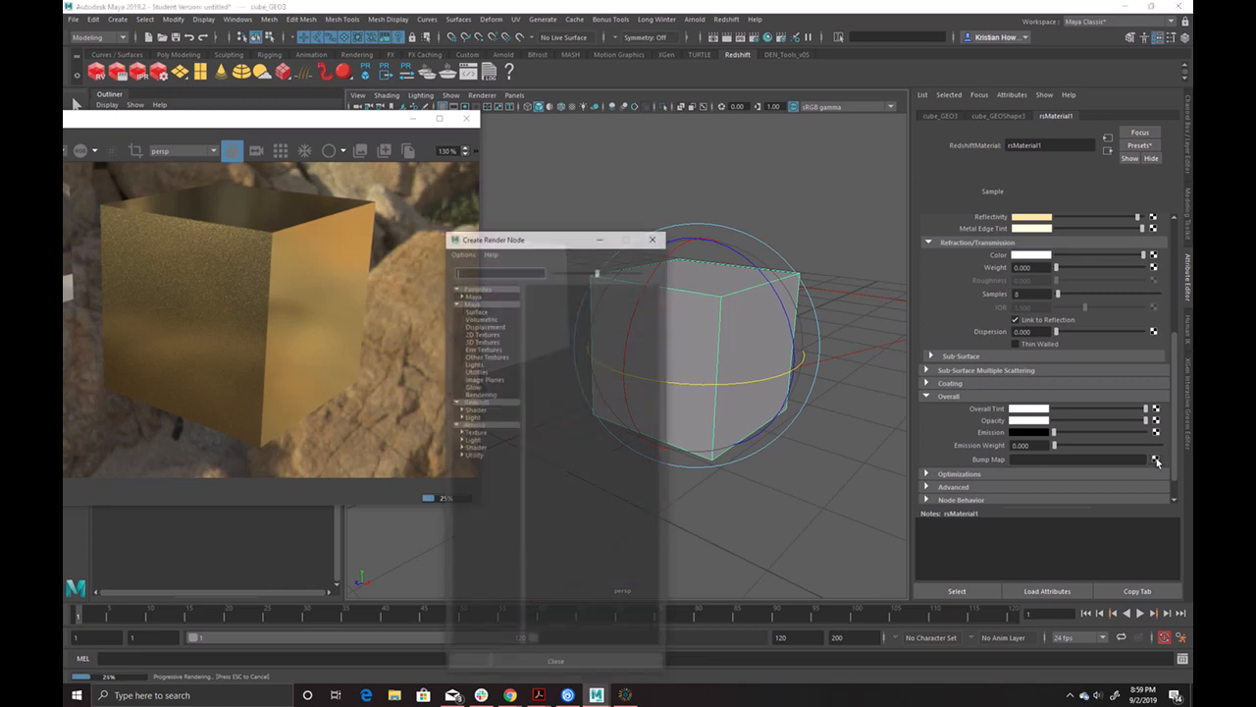
pyautogui.moveTo(589, 244); pyautogui.dragTo(825, 112)
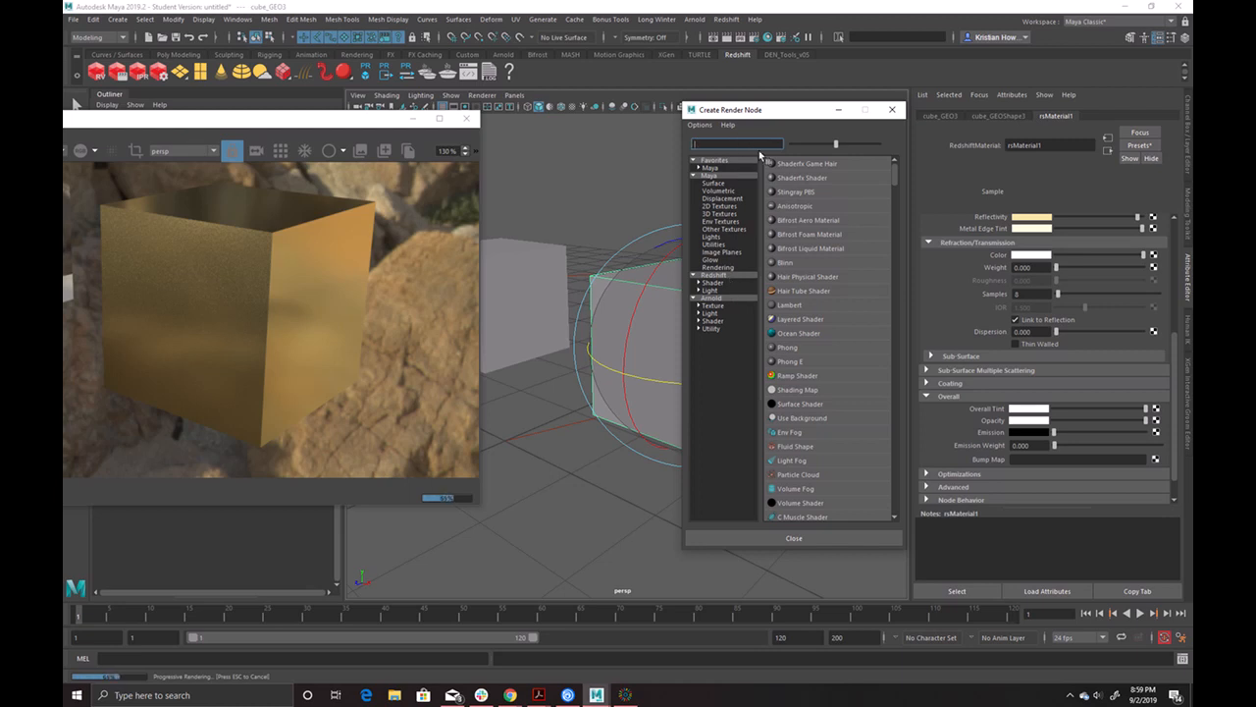
pyautogui.write('round')
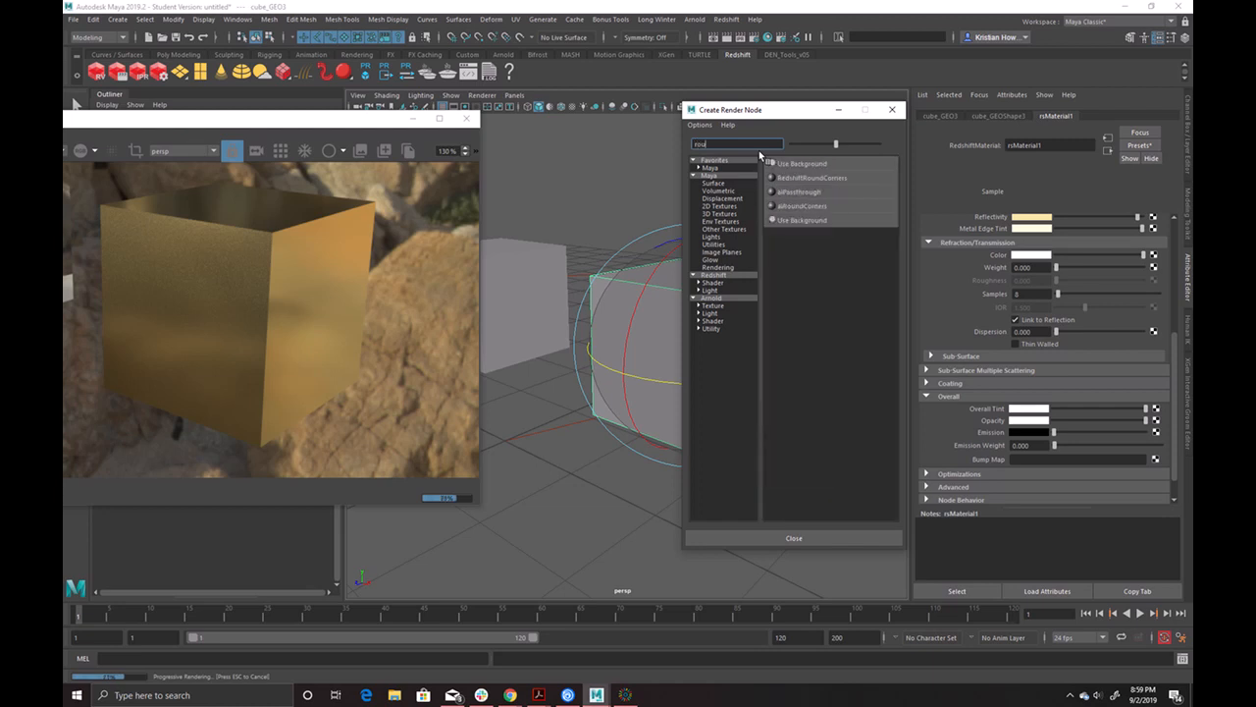
pyautogui.click(810, 180)
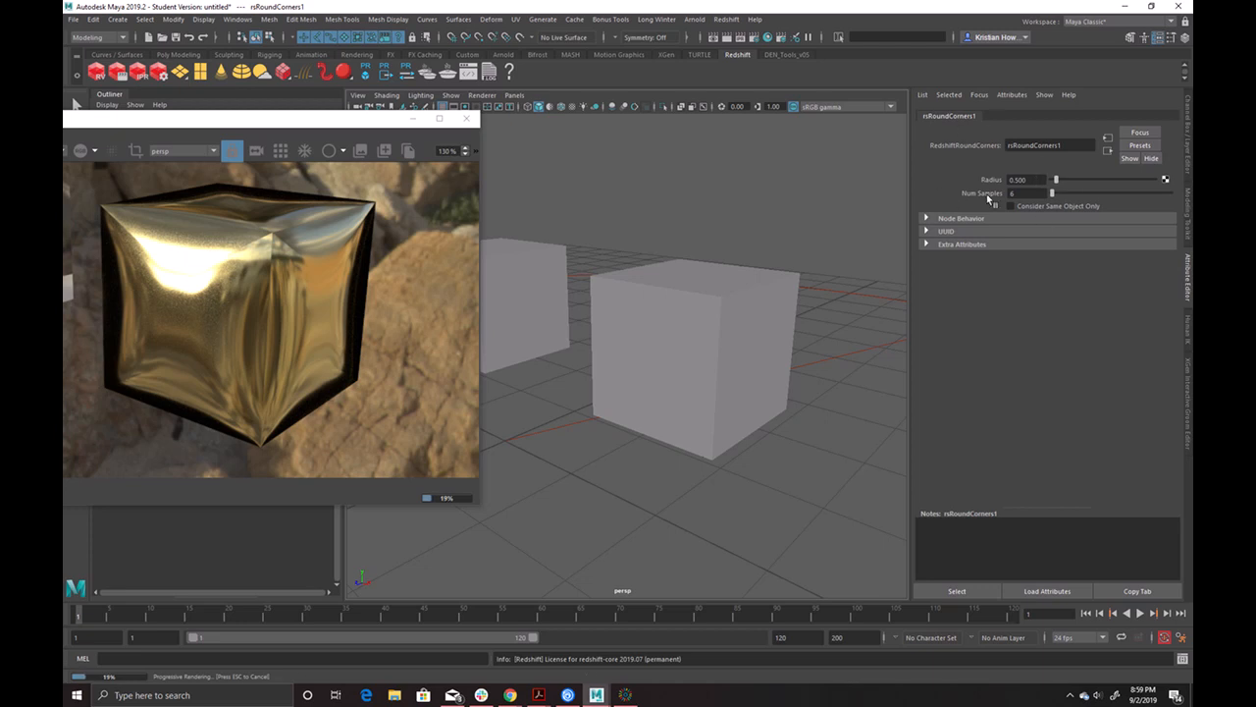
# - Reduce the radius of rsRoundCorners1 to 0.01, trying 0.05 and 0.02 on the way
pyautogui.moveTo(1026, 183); pyautogui.dragTo(1011, 187)
pyautogui.write('.05')
pyautogui.press('Return')
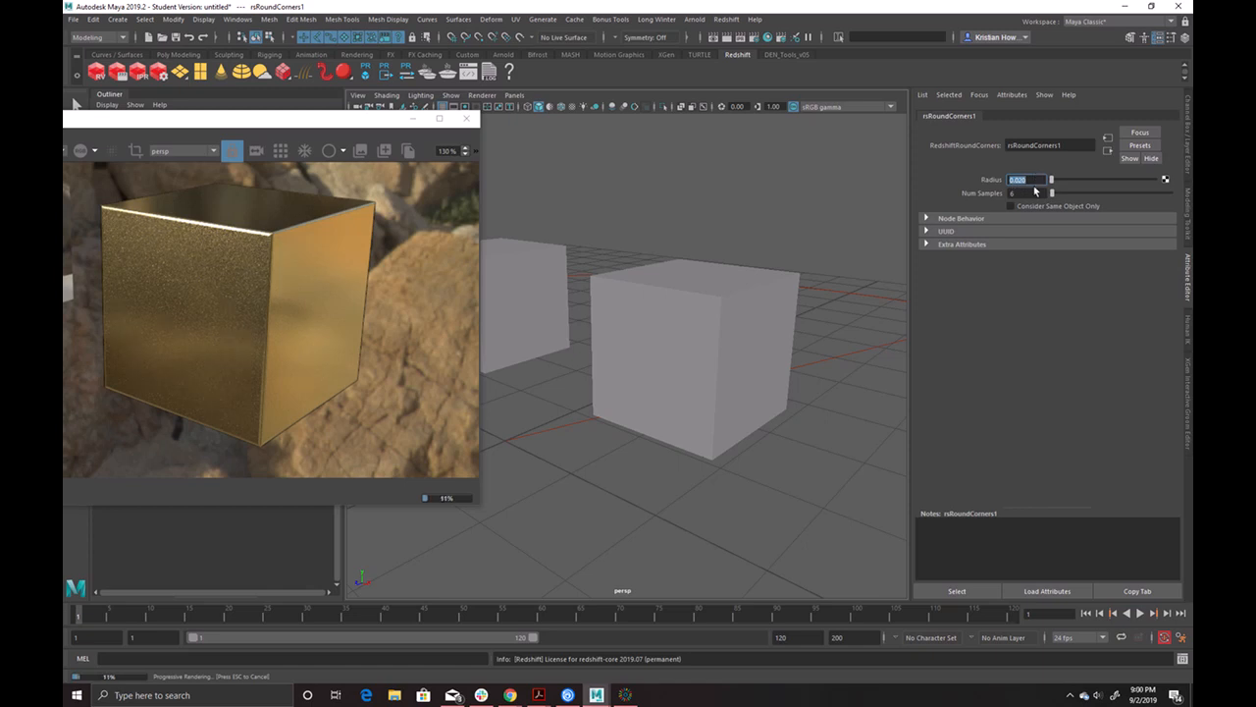
pyautogui.write('.01')
pyautogui.press('Return')
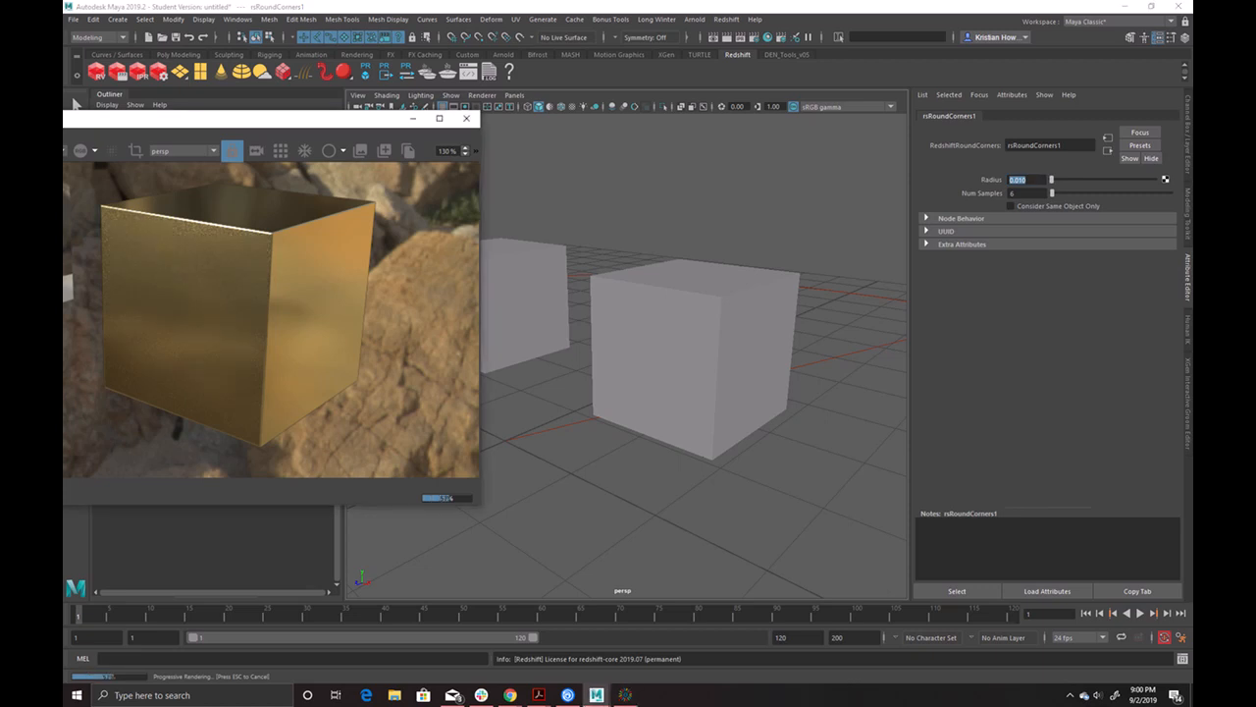
# - Select the glass cube, cube_GEO1, and examine it beside the gold cube in the render from different angles
pyautogui.keyDown('alt'); pyautogui.moveTo(591, 302); pyautogui.dragTo(505, 329, button='right'); pyautogui.keyUp('alt')
pyautogui.keyDown('alt'); pyautogui.moveTo(506, 329); pyautogui.dragTo(700, 325); pyautogui.keyUp('alt')
pyautogui.click(634, 319)
pyautogui.keyDown('alt'); pyautogui.moveTo(775, 435); pyautogui.dragTo(752, 428, button='middle'); pyautogui.keyUp('alt')
pyautogui.keyDown('alt'); pyautogui.moveTo(752, 428); pyautogui.dragTo(735, 430); pyautogui.keyUp('alt')
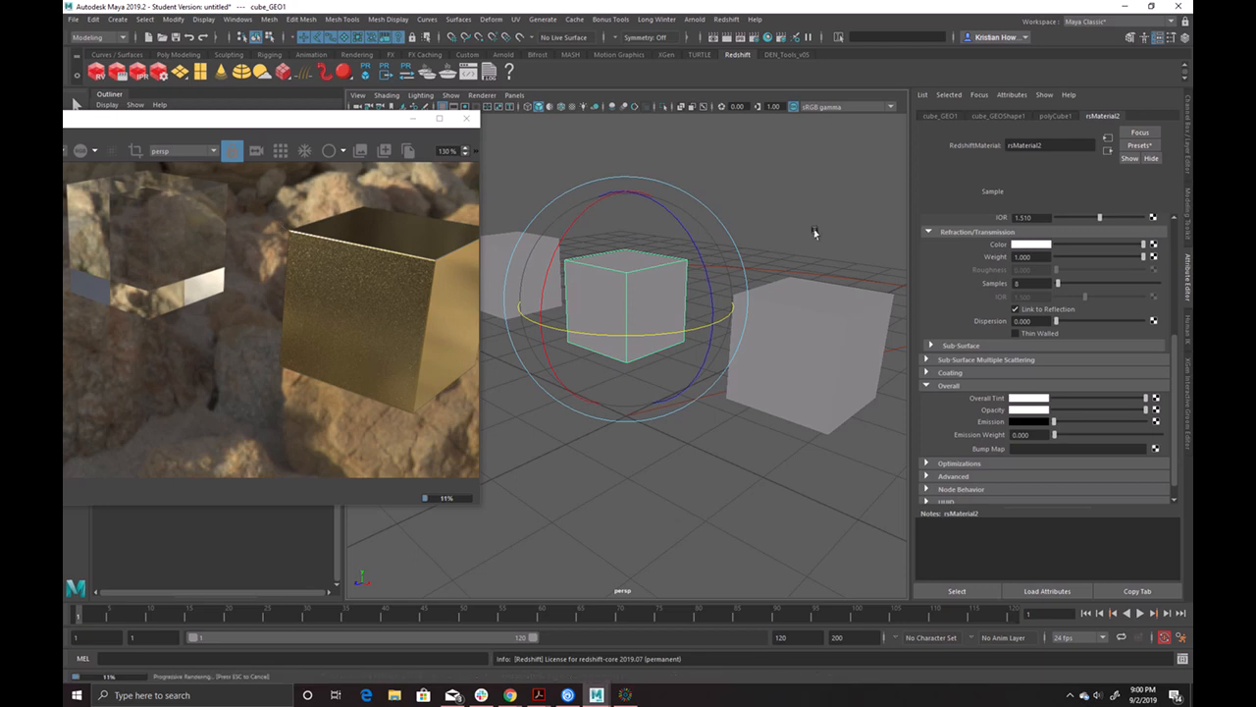
pyautogui.keyDown('alt'); pyautogui.moveTo(816, 231); pyautogui.dragTo(743, 232, button='middle'); pyautogui.keyUp('alt')
pyautogui.keyDown('alt'); pyautogui.moveTo(688, 542); pyautogui.dragTo(709, 497); pyautogui.keyUp('alt')
pyautogui.keyDown('alt'); pyautogui.moveTo(641, 502); pyautogui.dragTo(674, 506, button='middle'); pyautogui.keyUp('alt')
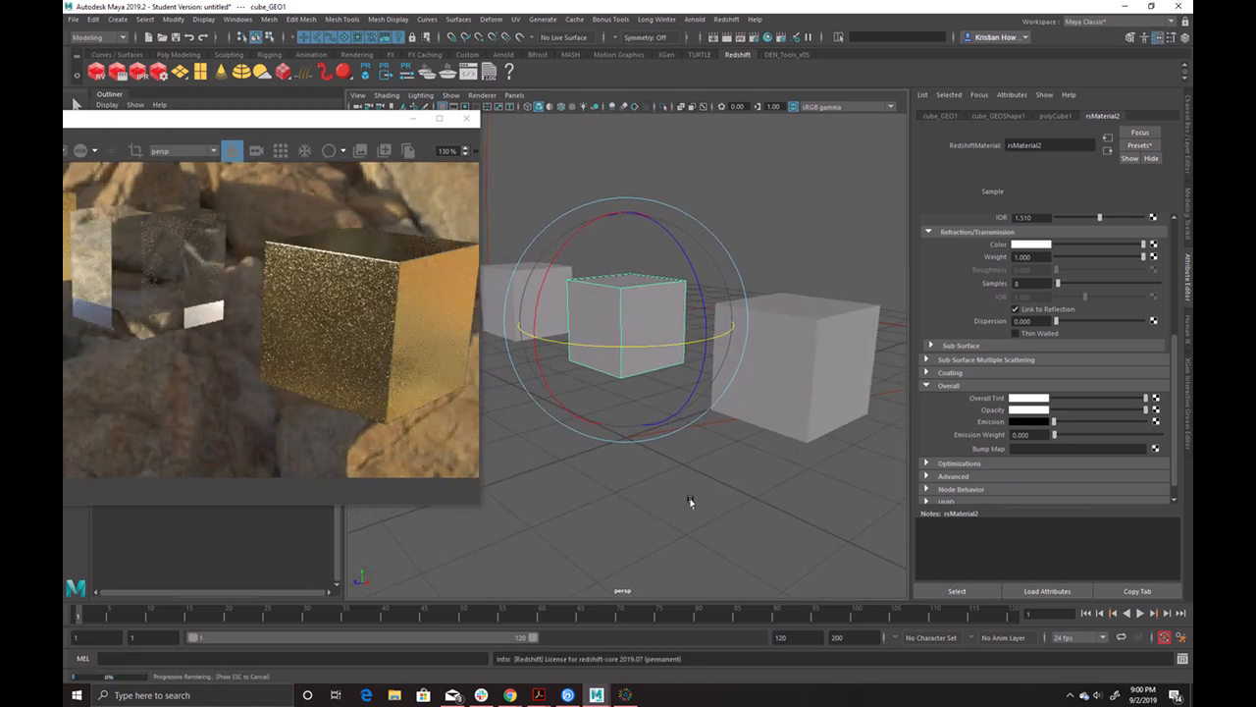
pyautogui.keyDown('alt'); pyautogui.moveTo(676, 504); pyautogui.dragTo(695, 495); pyautogui.keyUp('alt')
pyautogui.keyDown('alt'); pyautogui.moveTo(531, 201); pyautogui.dragTo(594, 206); pyautogui.keyUp('alt')
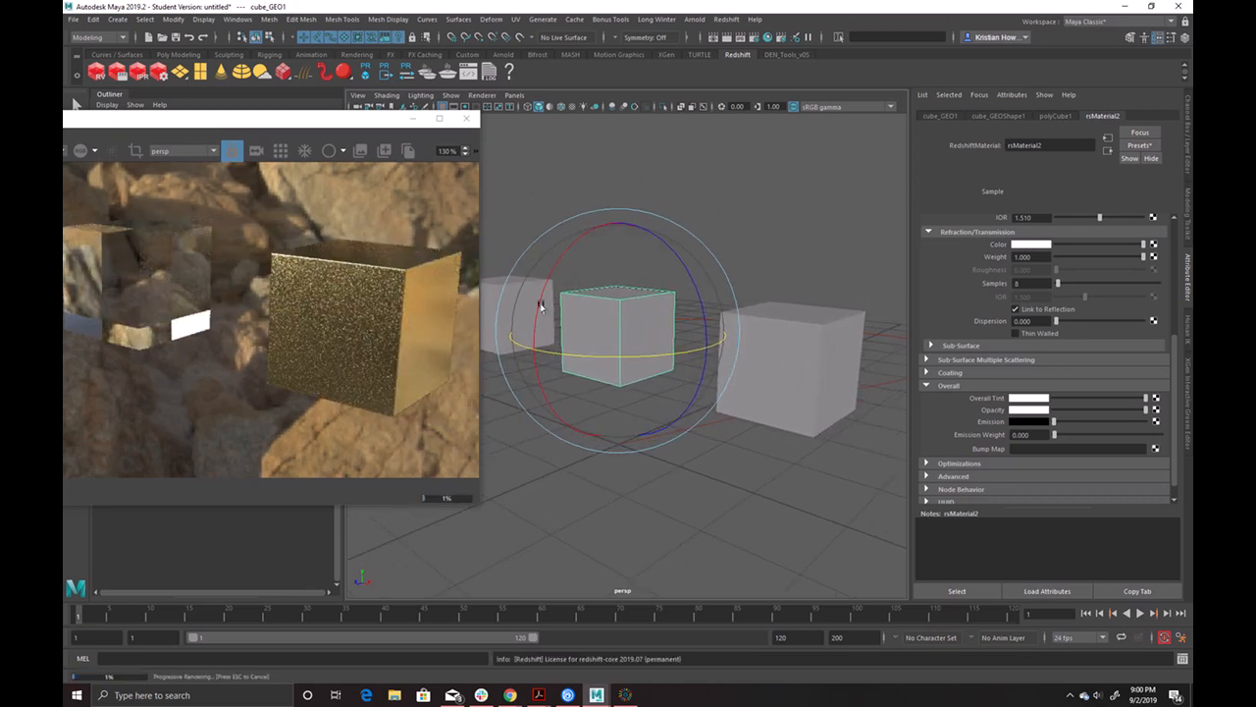
pyautogui.keyDown('alt'); pyautogui.moveTo(729, 238); pyautogui.dragTo(687, 273); pyautogui.keyUp('alt')
pyautogui.press('q')
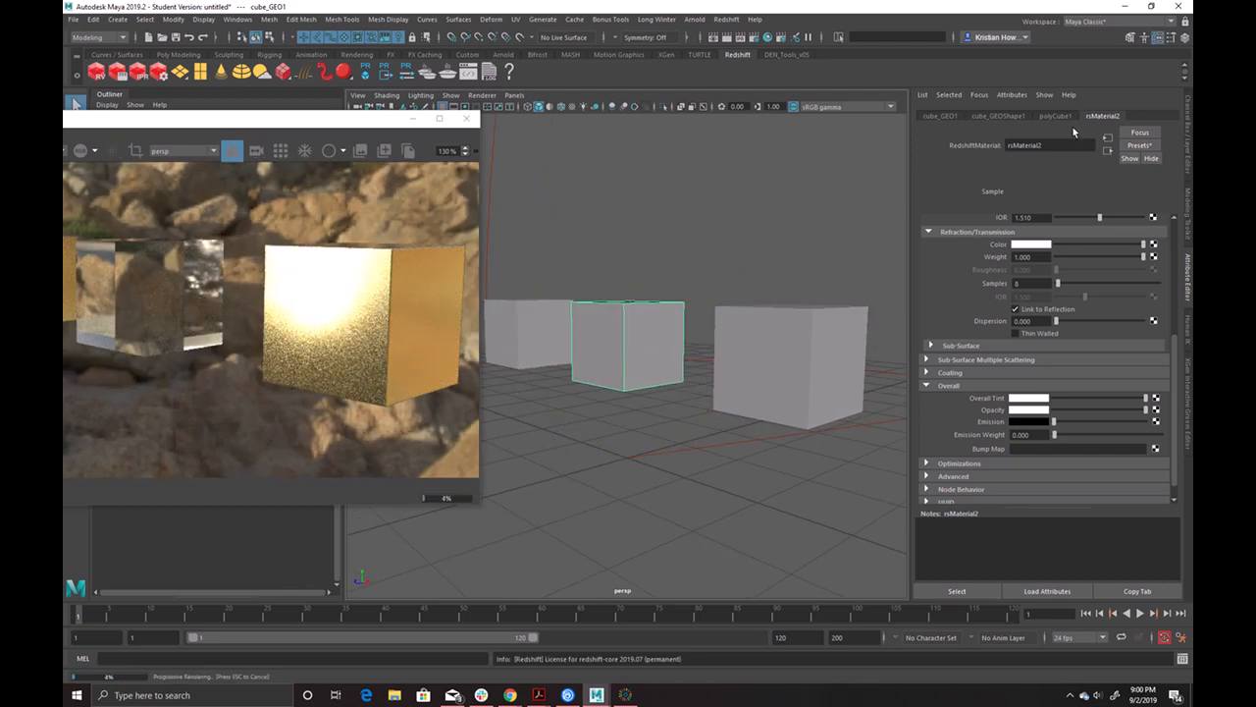
# - Add a RedshiftRoundCorners node as the overall bump map of rsMaterial2, the glass material
pyautogui.scroll(5, 1046, 333)
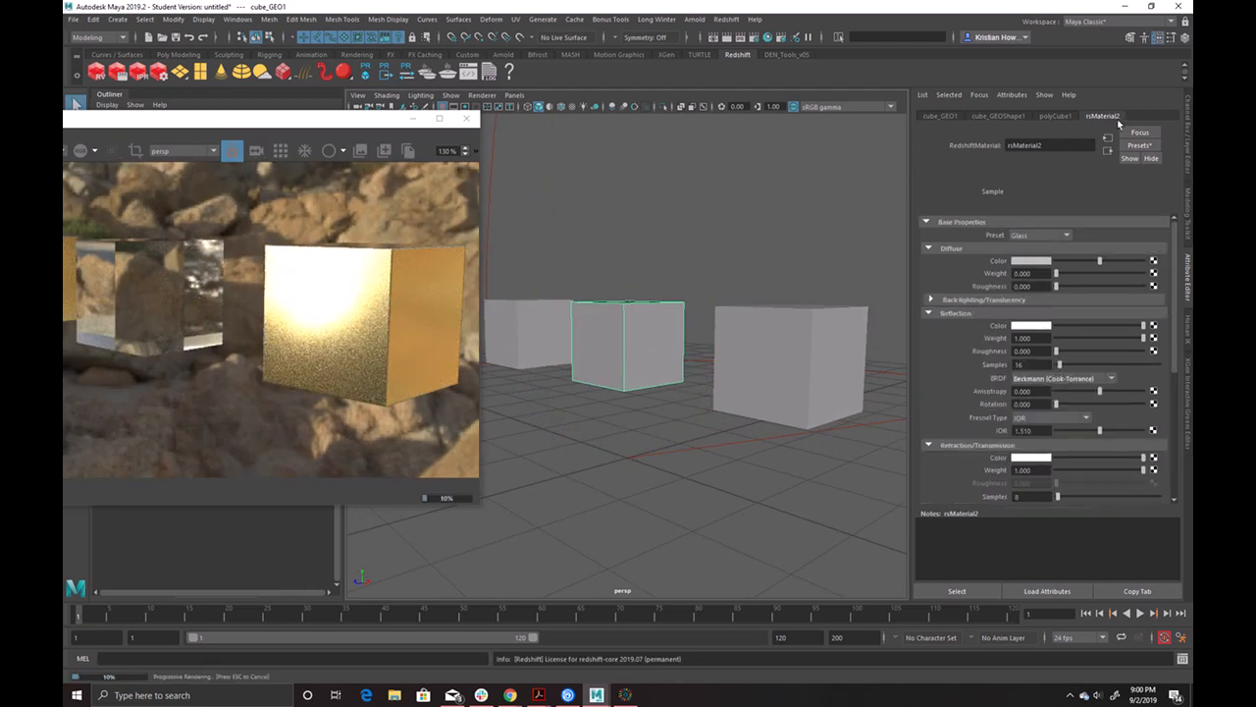
pyautogui.scroll(-4, 1064, 255)
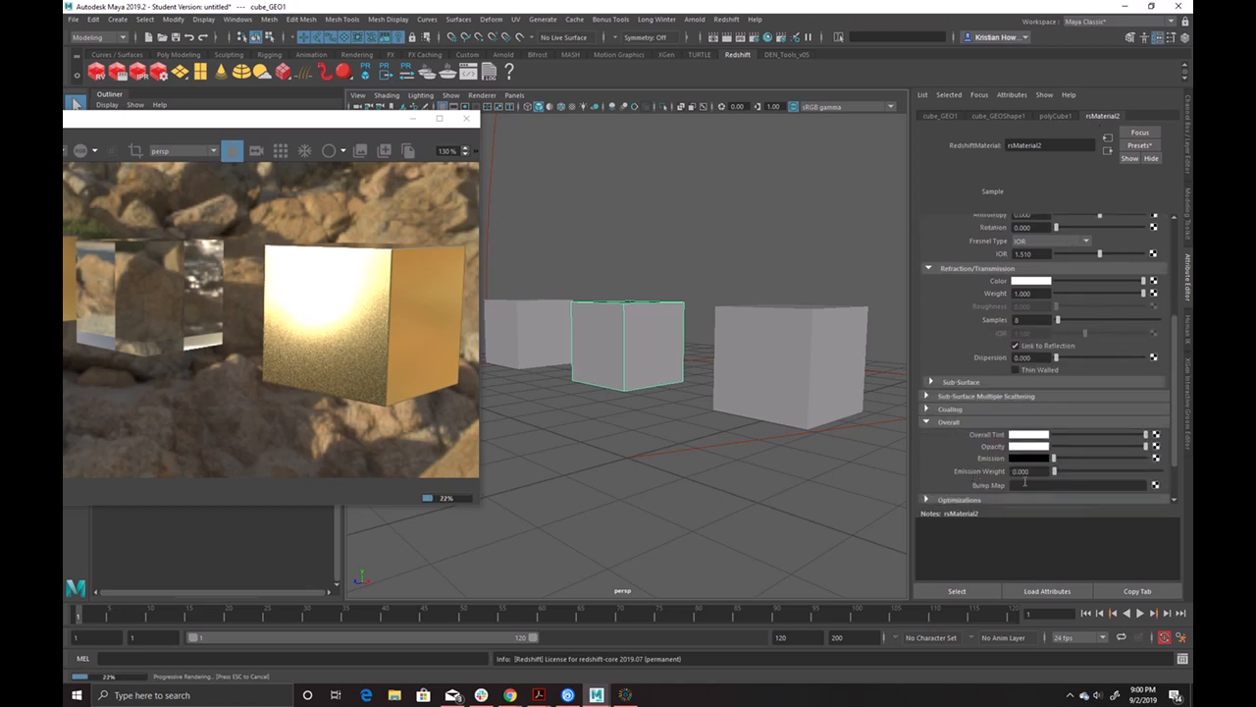
pyautogui.click(1155, 486)
pyautogui.doubleClick(500, 272)
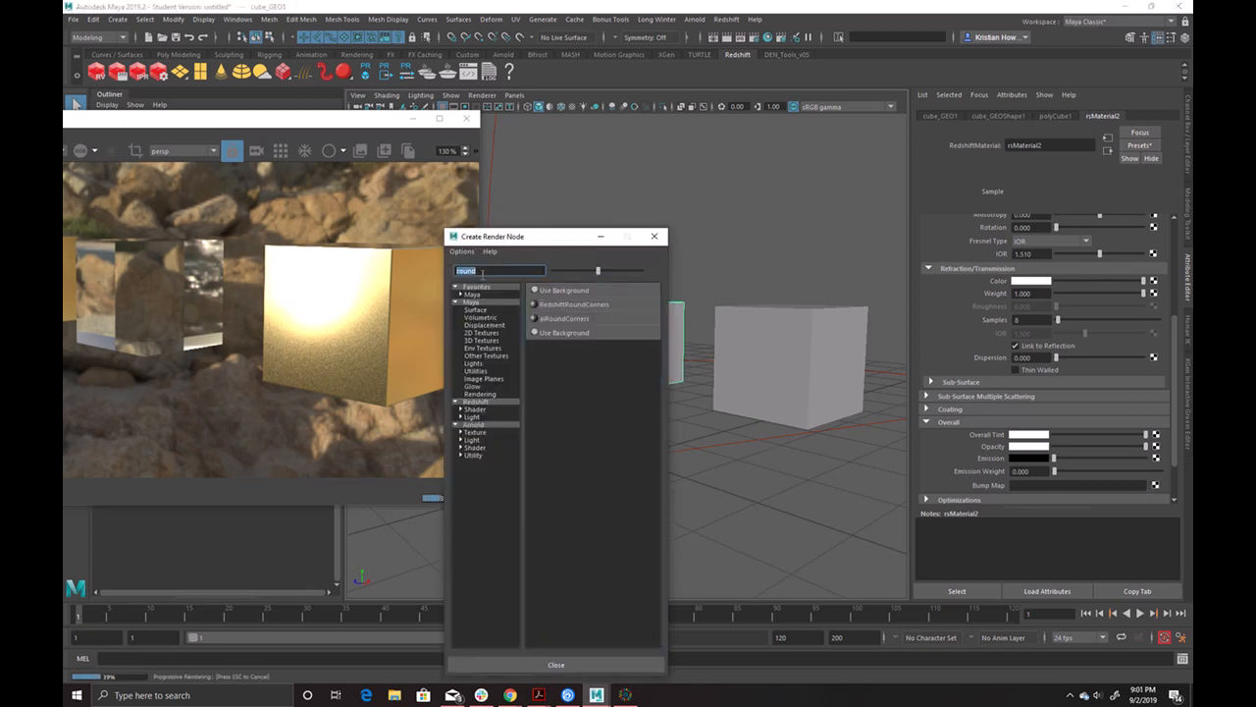
pyautogui.click(605, 307)
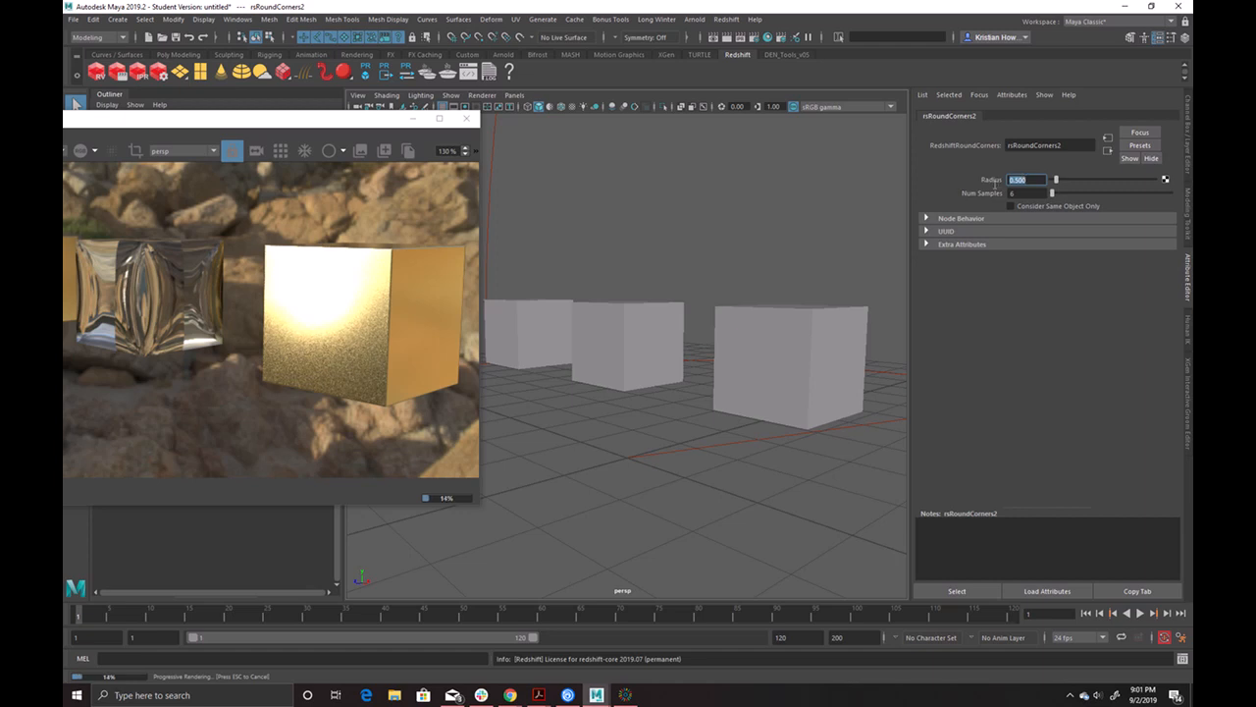
# - Set the radius of rsRoundCorners2 to 0.02 after trying 0.05
pyautogui.write('0.05')
pyautogui.press('Return')
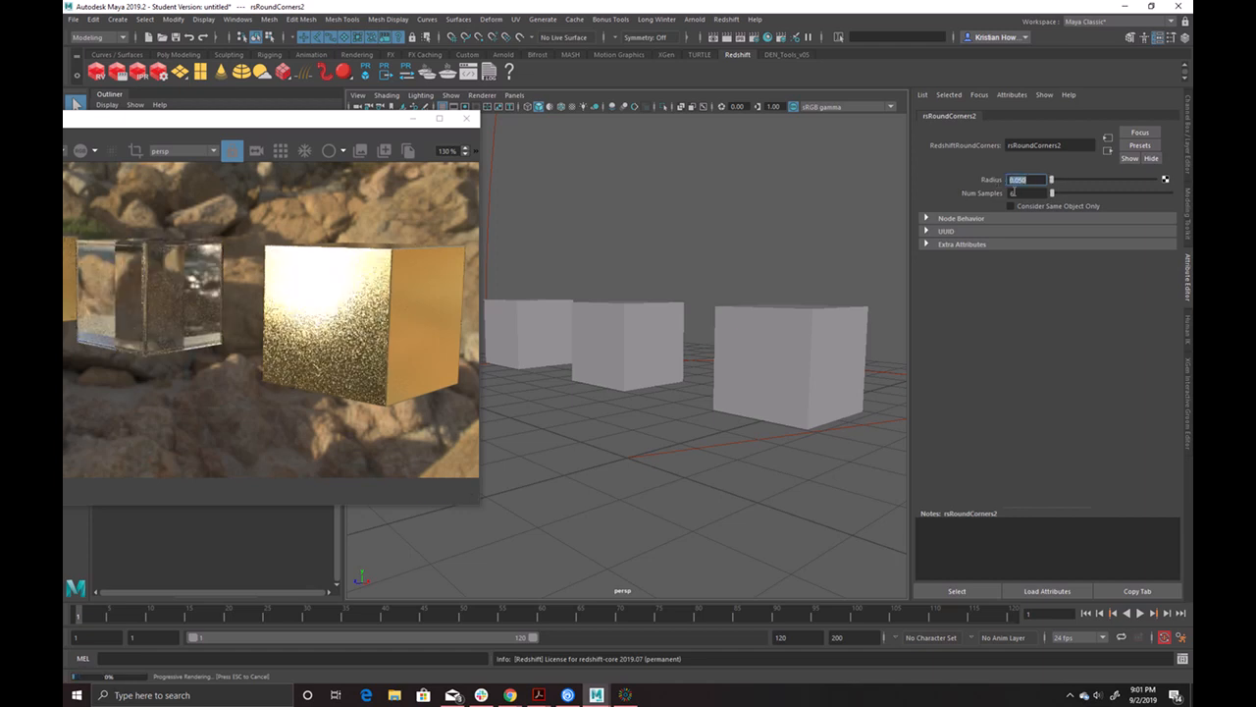
pyautogui.click(1022, 179)
pyautogui.write('2')
pyautogui.press('Return')
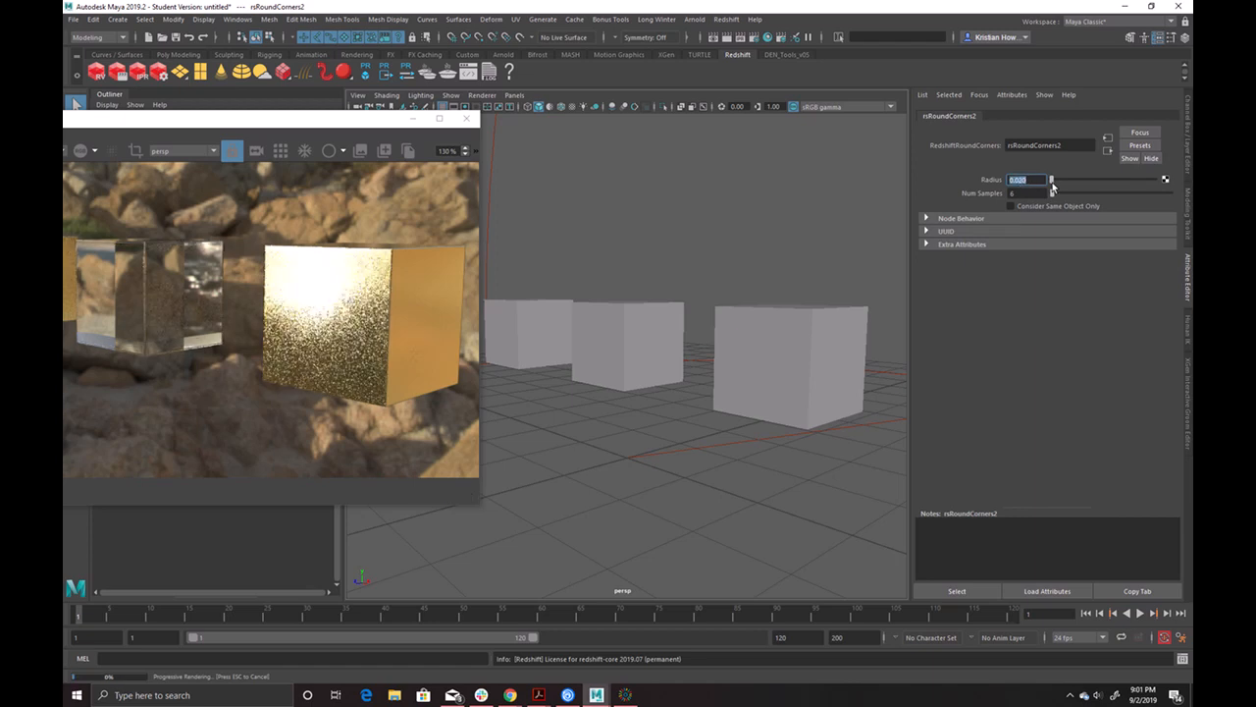
# - Select the middle glass cube, cube_GEO1, and set the refraction color of rsMaterial2 to bright cyan, hue 186.46 with full saturation and value
pyautogui.keyDown('alt'); pyautogui.moveTo(670, 246); pyautogui.dragTo(685, 262); pyautogui.keyUp('alt')
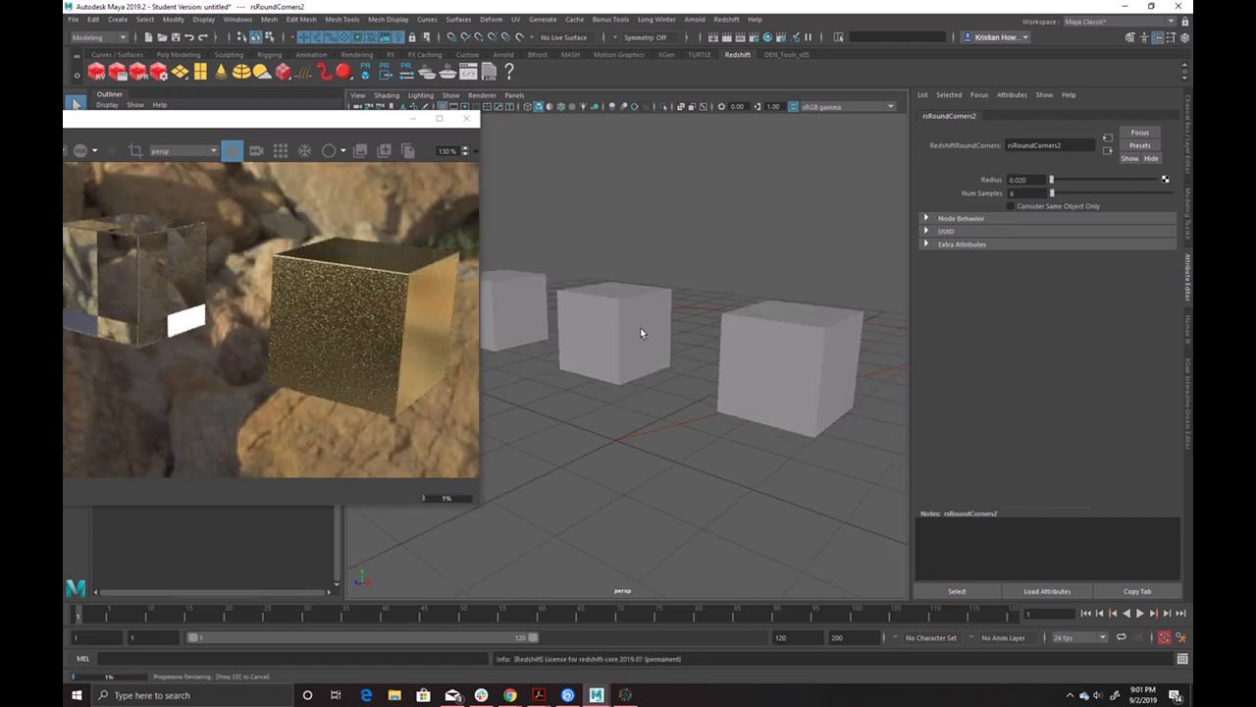
pyautogui.keyDown('alt'); pyautogui.moveTo(550, 500); pyautogui.dragTo(791, 440); pyautogui.keyUp('alt')
pyautogui.keyDown('alt'); pyautogui.moveTo(701, 404); pyautogui.dragTo(744, 372); pyautogui.keyUp('alt')
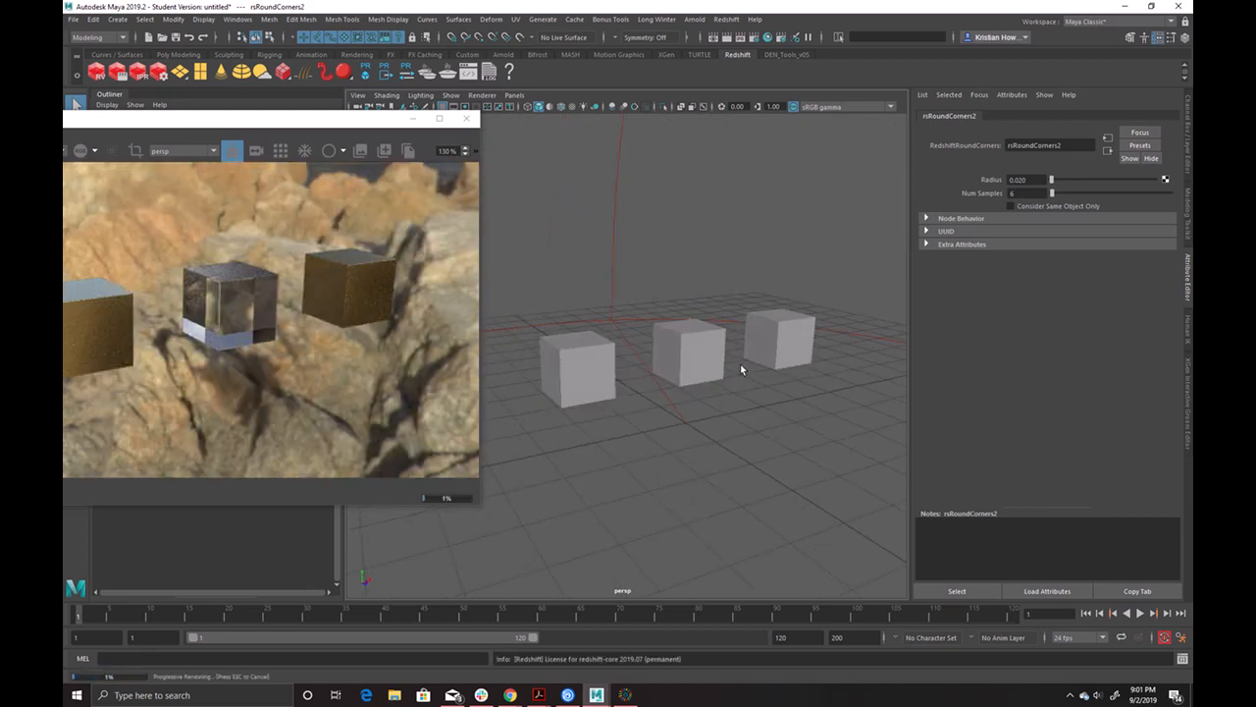
pyautogui.click(693, 359)
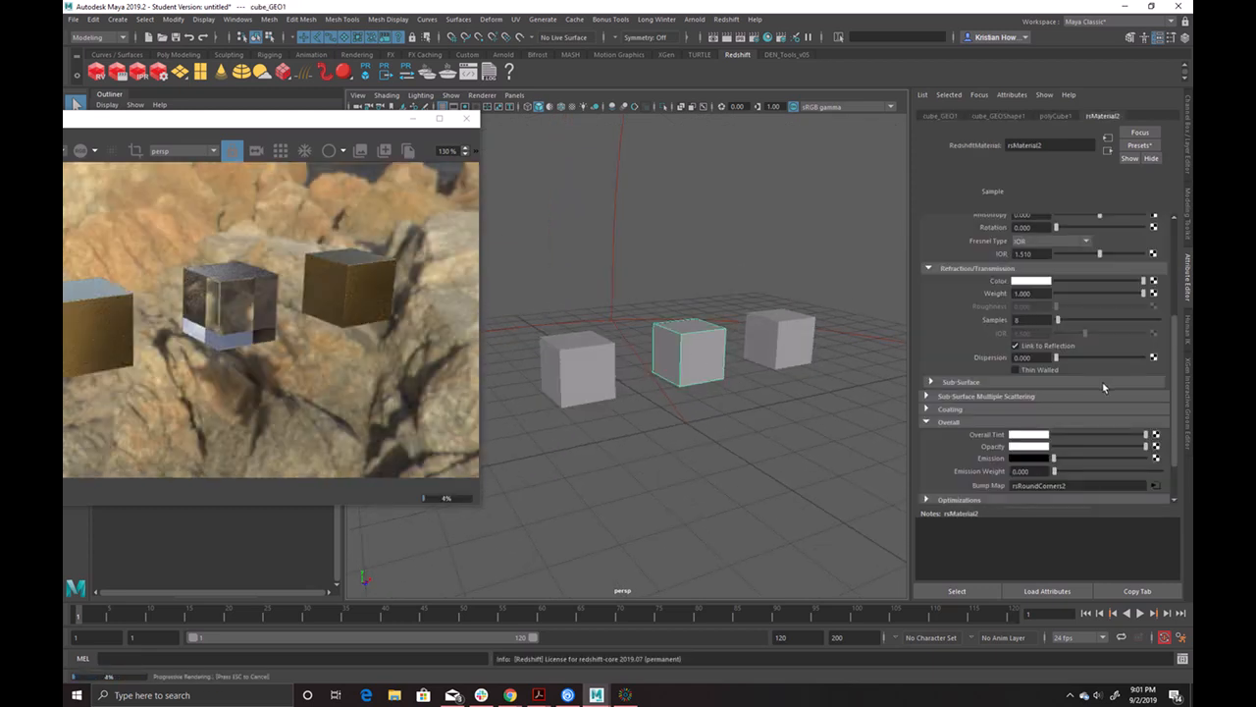
pyautogui.scroll(3, 1034, 384)
pyautogui.scroll(2, 1011, 353)
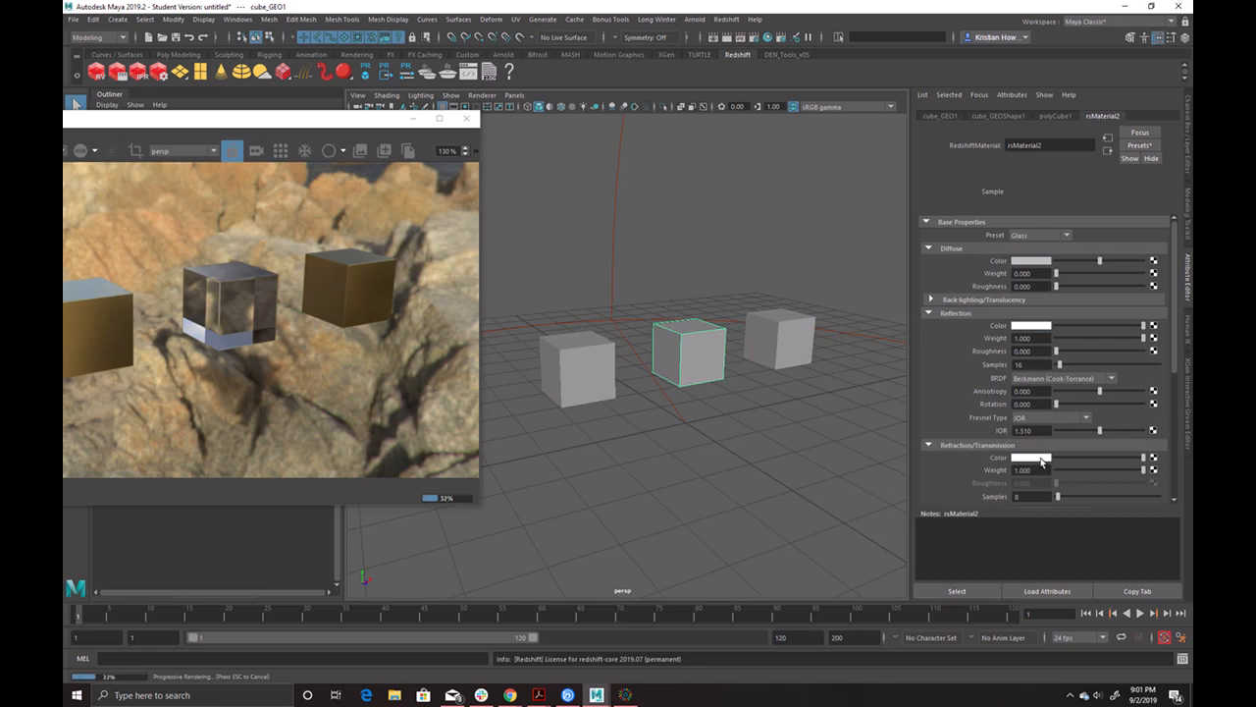
pyautogui.click(1041, 461)
pyautogui.moveTo(1122, 473); pyautogui.dragTo(1159, 492)
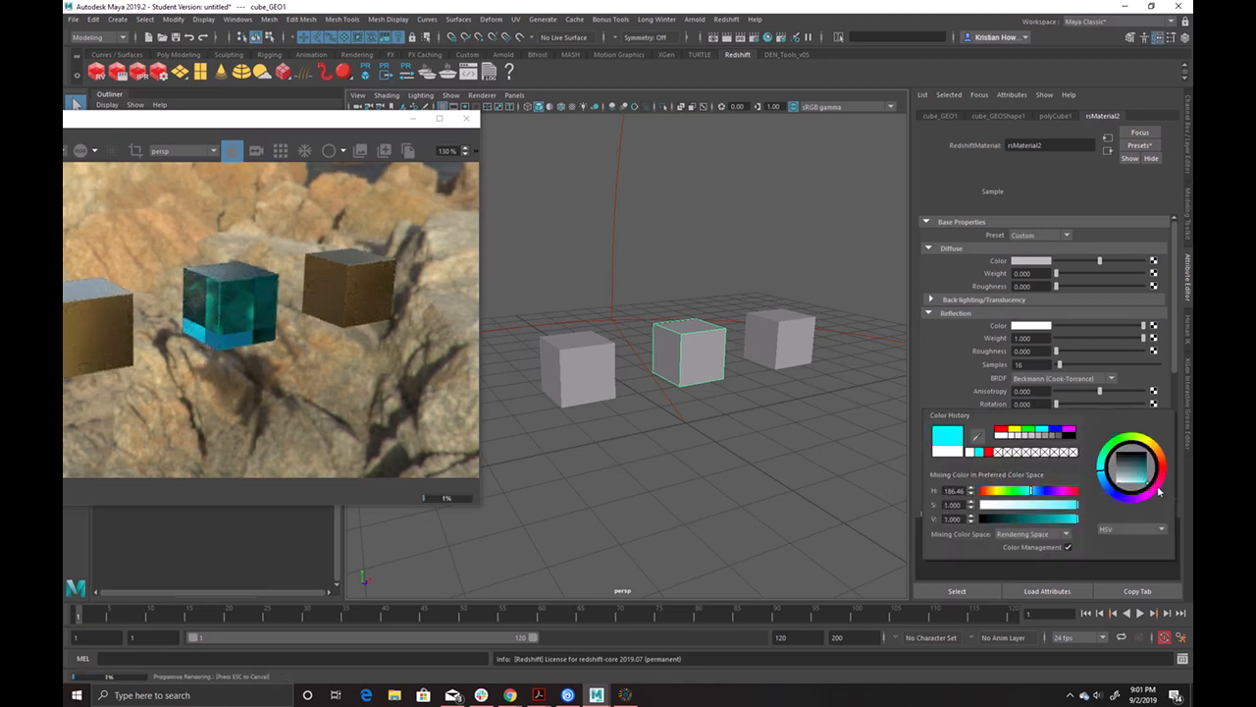
# - Set the reflection IOR of rsMaterial2 to 1.438 after trying 1.771, and check the glass cube from other angles
pyautogui.keyDown('alt'); pyautogui.moveTo(740, 461); pyautogui.dragTo(678, 426); pyautogui.keyUp('alt')
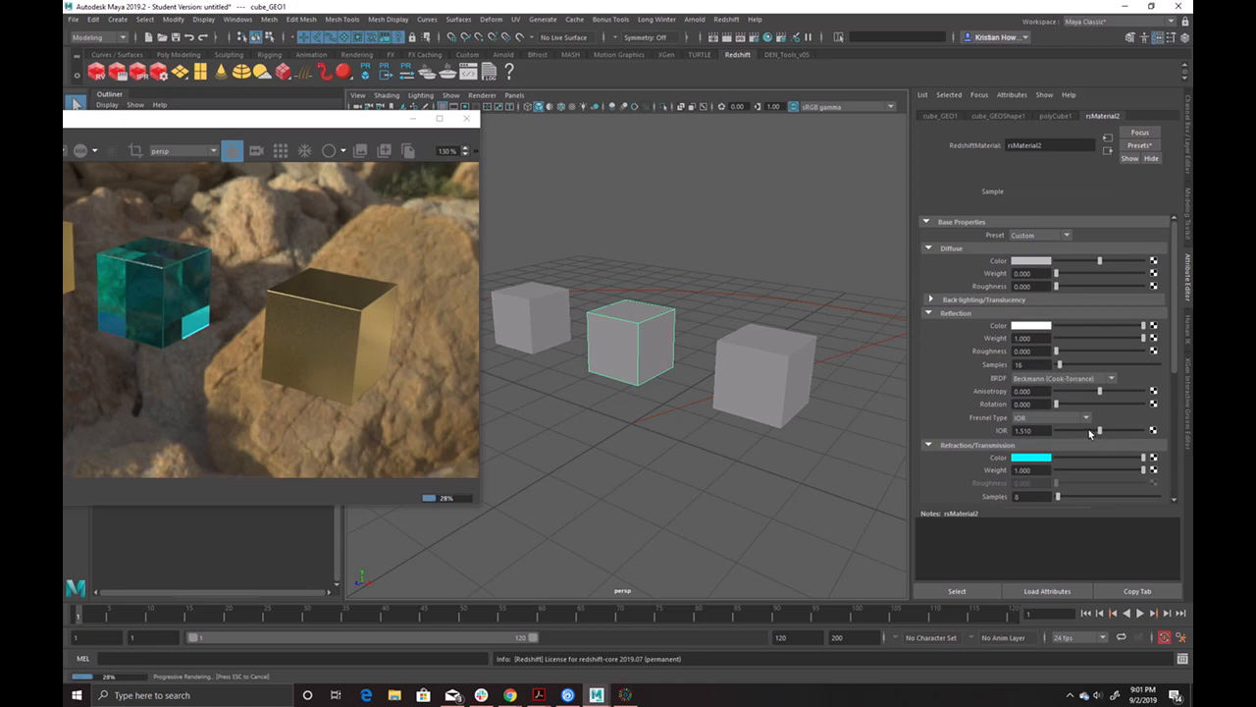
pyautogui.moveTo(1093, 434); pyautogui.dragTo(1108, 433)
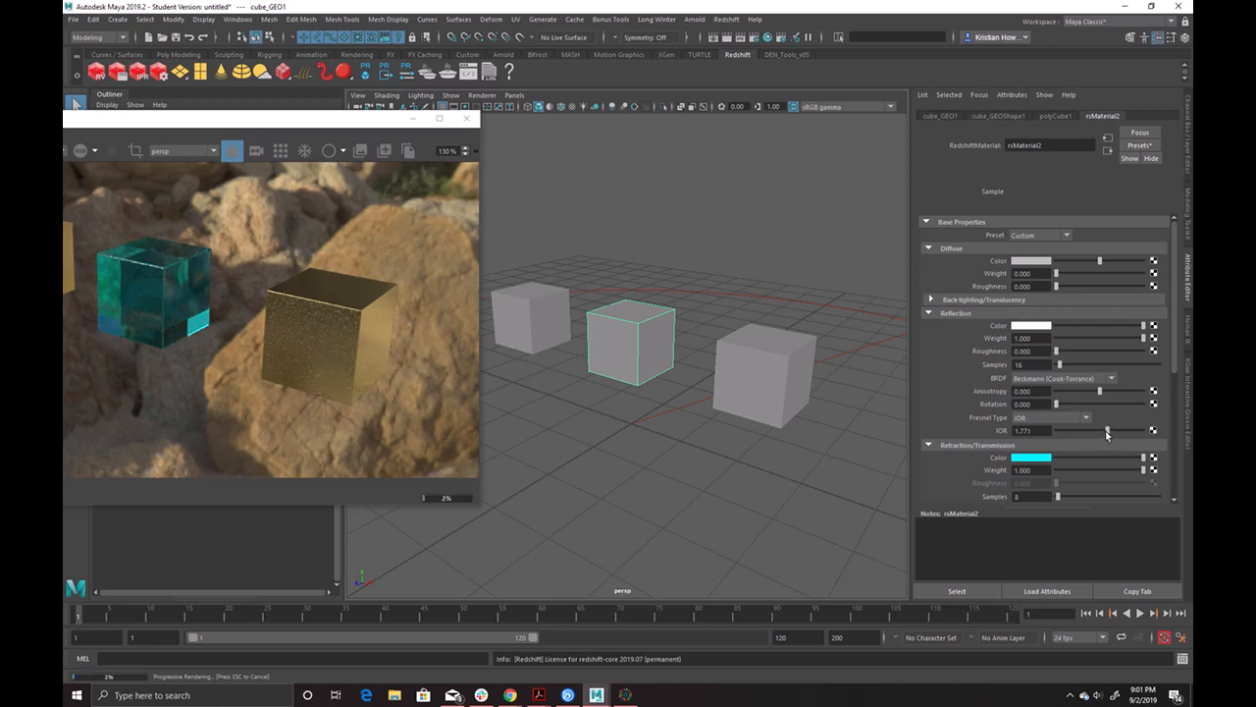
pyautogui.moveTo(1109, 433)
pyautogui.mouseDown()
pyautogui.moveTo(1085, 431)
pyautogui.moveTo(1099, 429)
pyautogui.mouseUp()
pyautogui.keyDown('alt'); pyautogui.moveTo(543, 413); pyautogui.dragTo(667, 487); pyautogui.keyUp('alt')
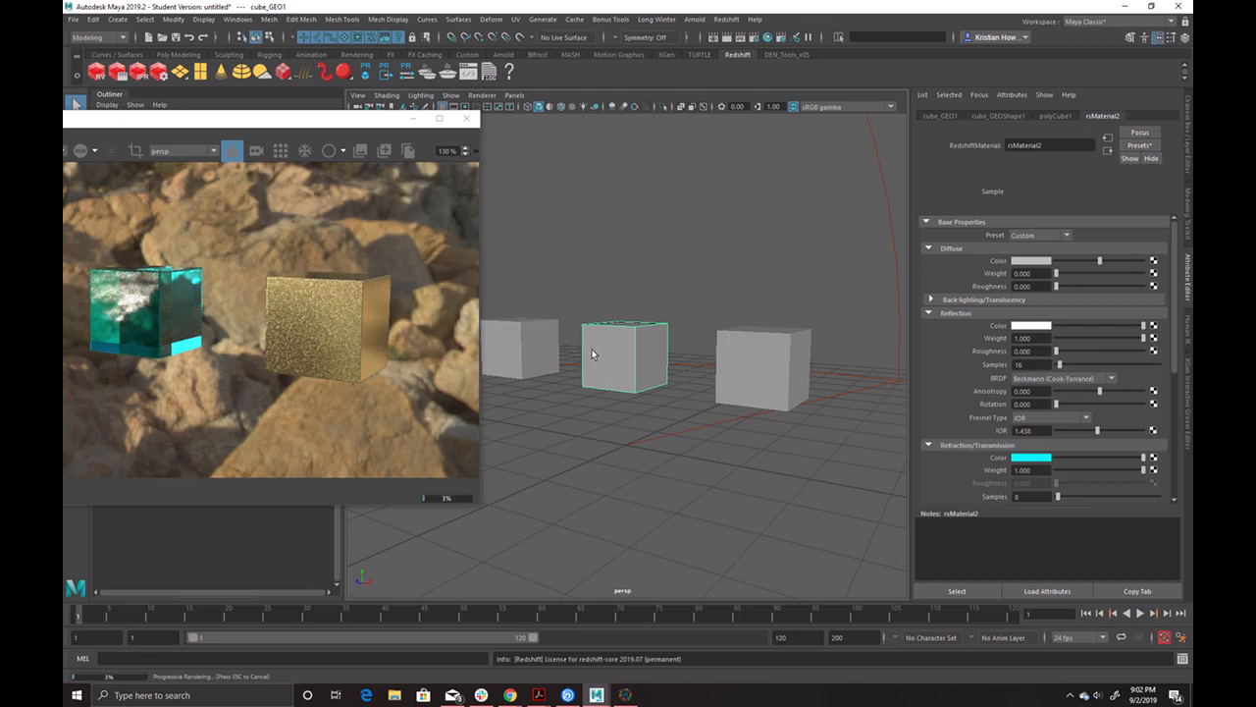
pyautogui.keyDown('alt'); pyautogui.moveTo(749, 456); pyautogui.dragTo(774, 466); pyautogui.keyUp('alt')
# - Set the image resolution in the Render Settings to the 2k Square preset
pyautogui.moveTo(354, 119); pyautogui.dragTo(839, 164)
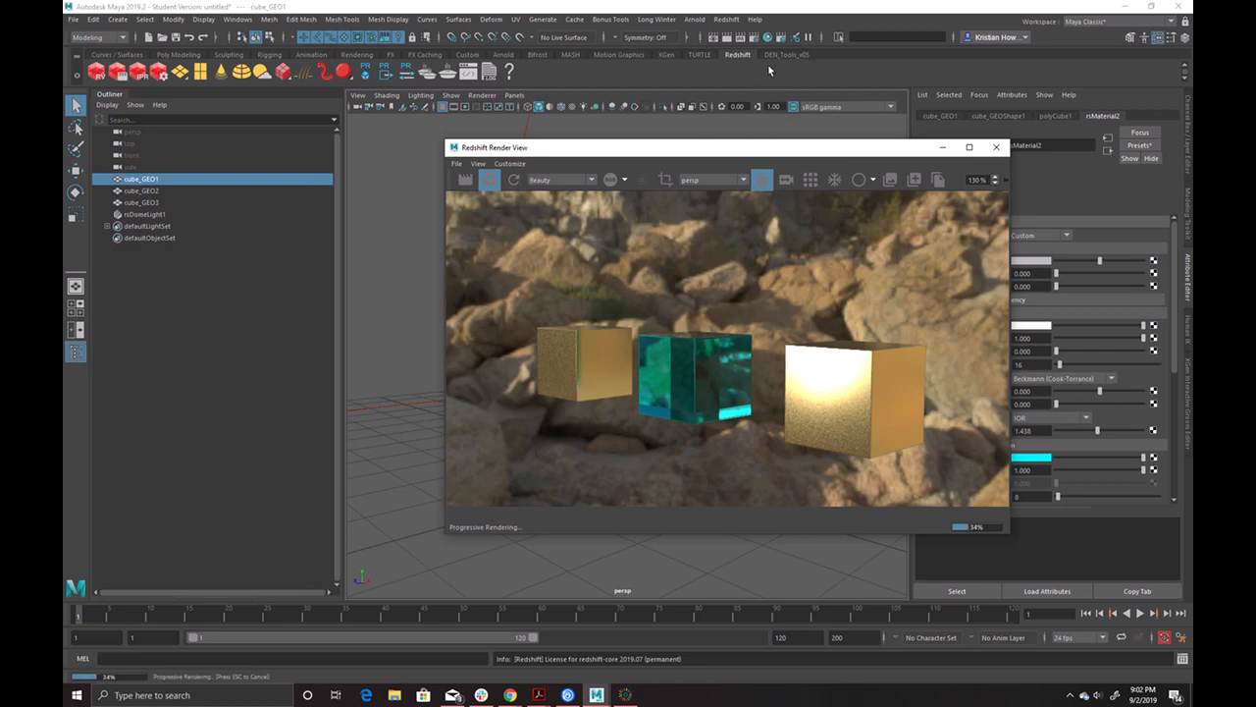
pyautogui.click(159, 74)
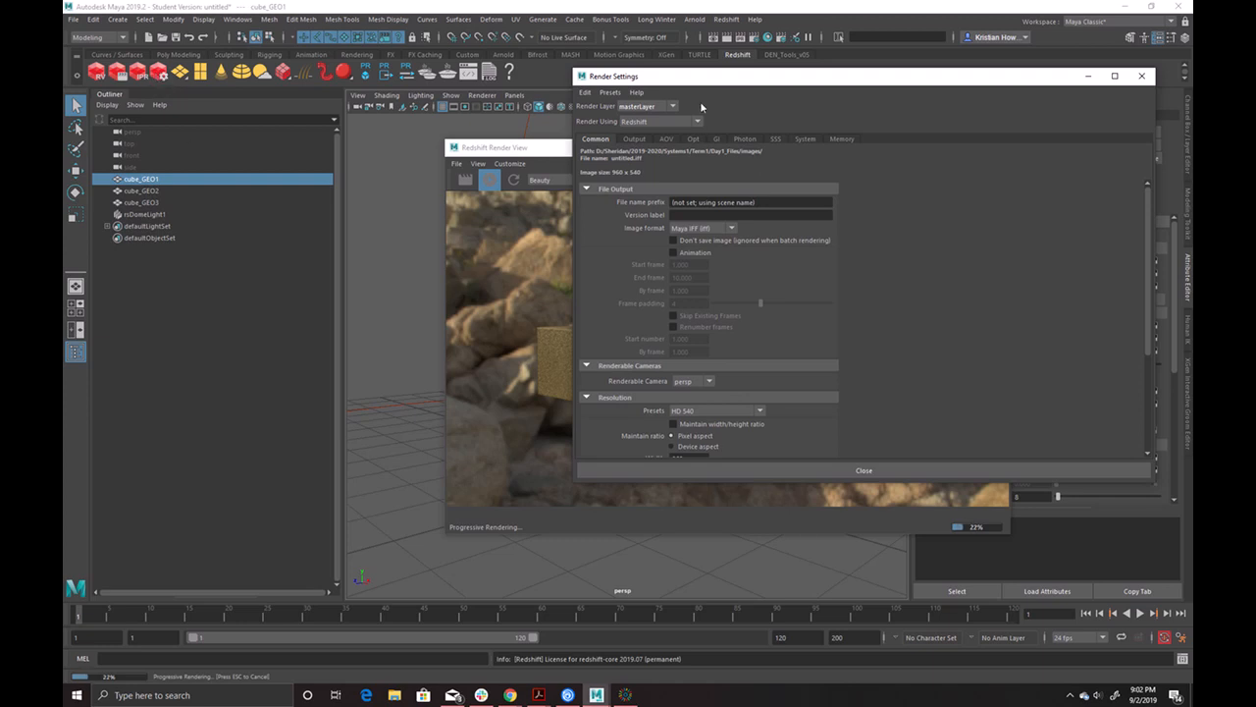
pyautogui.moveTo(699, 82); pyautogui.dragTo(744, 62)
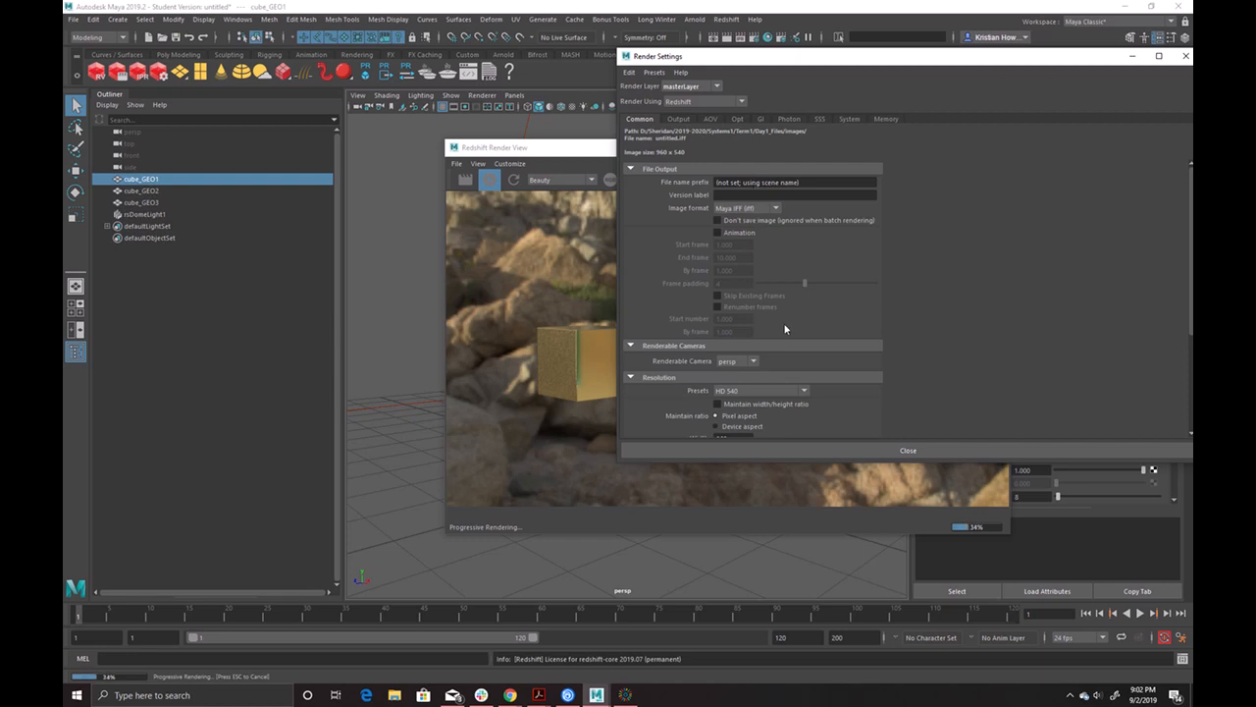
pyautogui.scroll(-1, 738, 353)
pyautogui.click(726, 356)
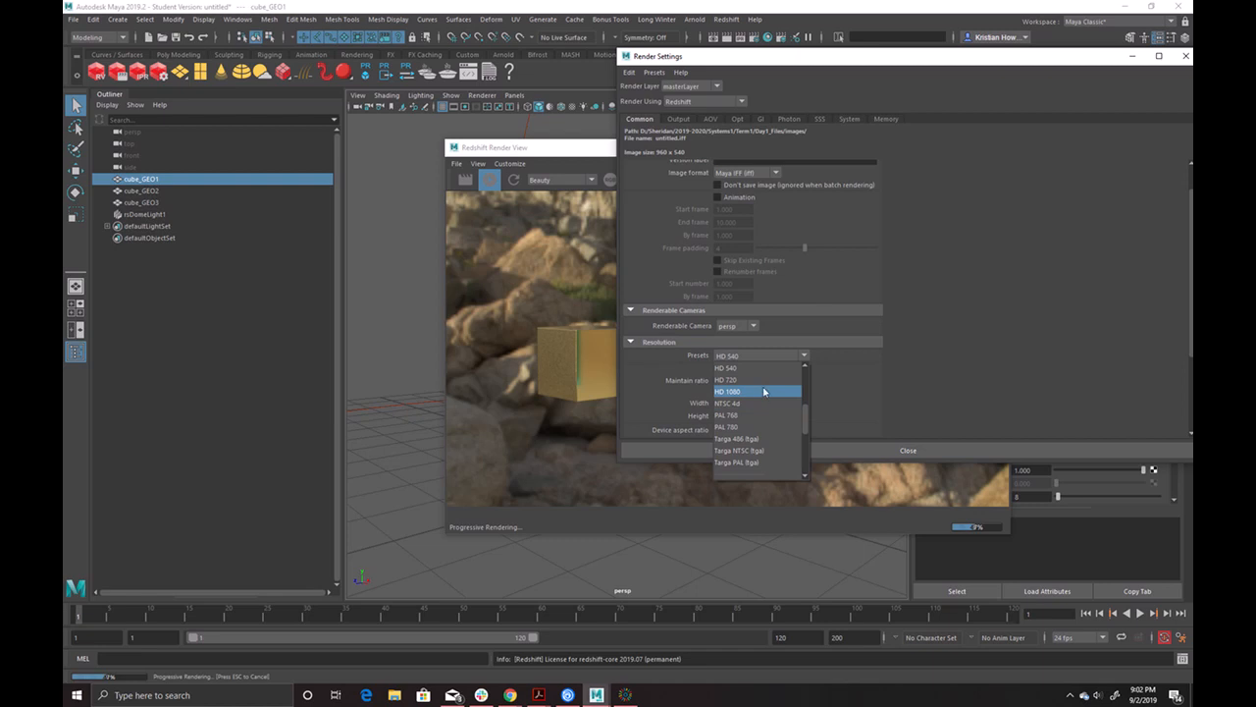
pyautogui.scroll(-1, 763, 403)
pyautogui.scroll(2, 771, 417)
pyautogui.scroll(3, 767, 408)
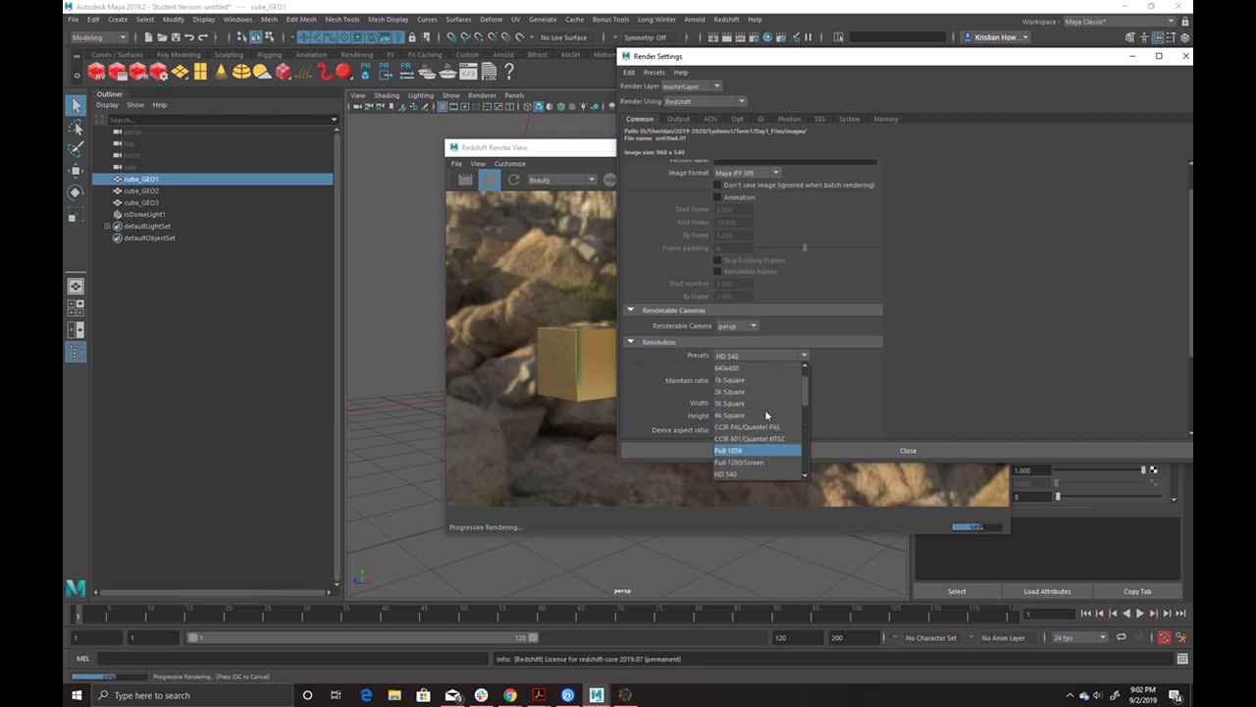
pyautogui.click(763, 415)
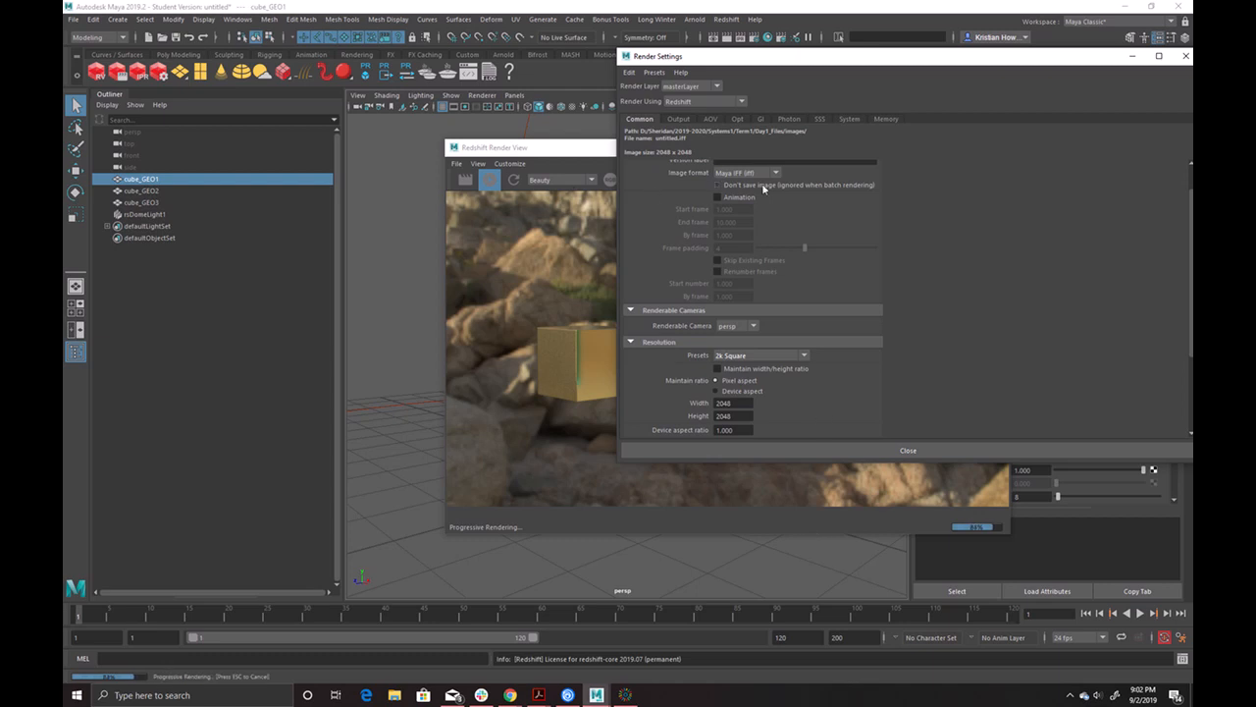
pyautogui.scroll(2, 772, 201)
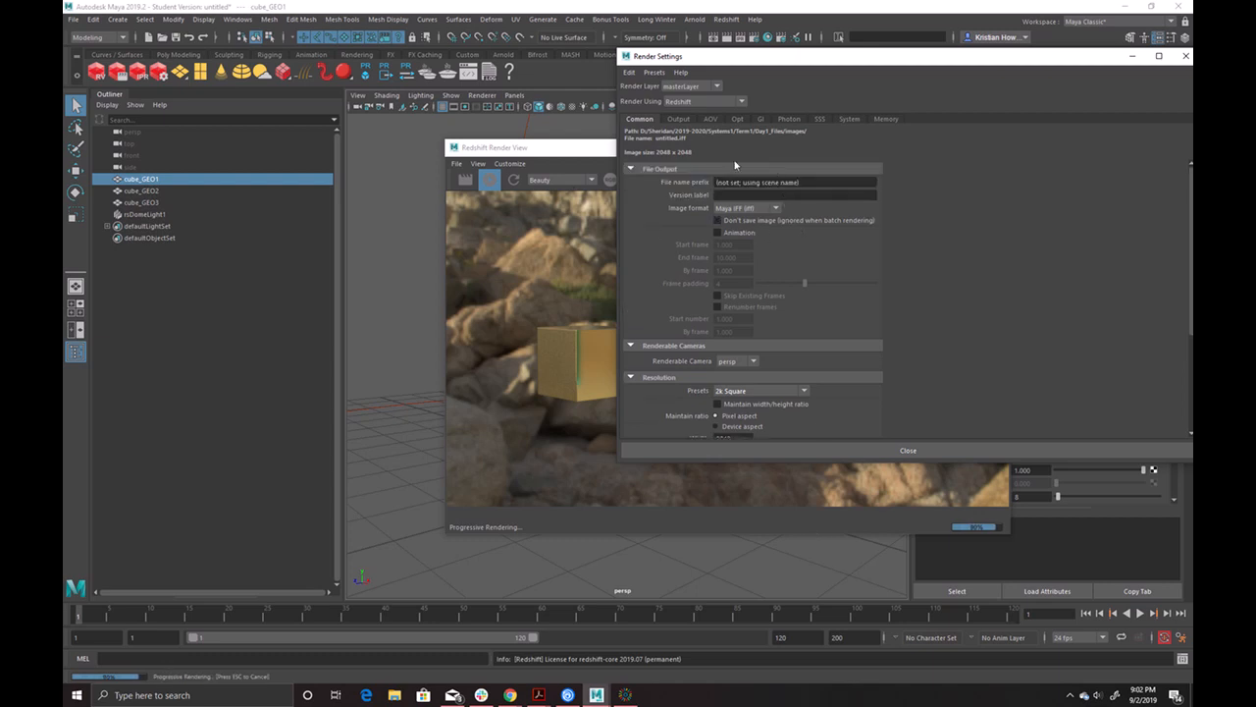
# - Set Redshift's unified sampling to 50 min samples and 300 max samples
pyautogui.click(677, 118)
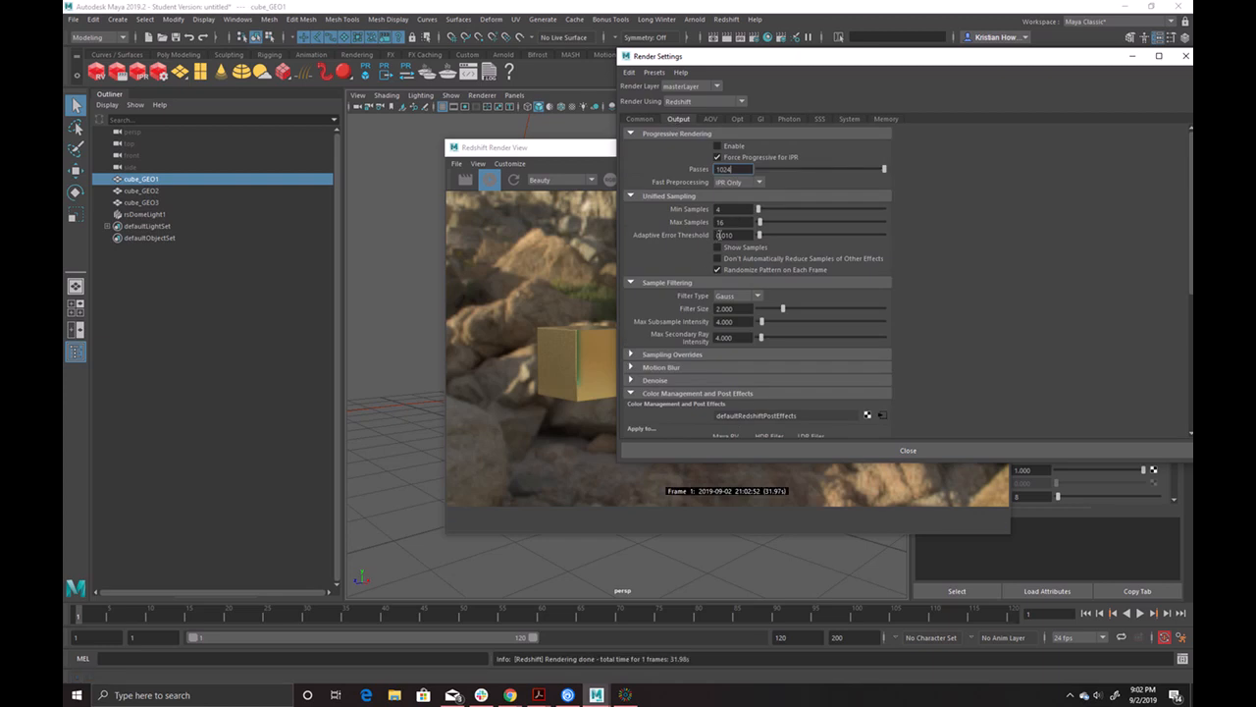
pyautogui.click(746, 210)
pyautogui.write('50')
pyautogui.press('Tab')
pyautogui.write('500')
pyautogui.press('BackSpace')
pyautogui.press('BackSpace')
pyautogui.press('BackSpace')
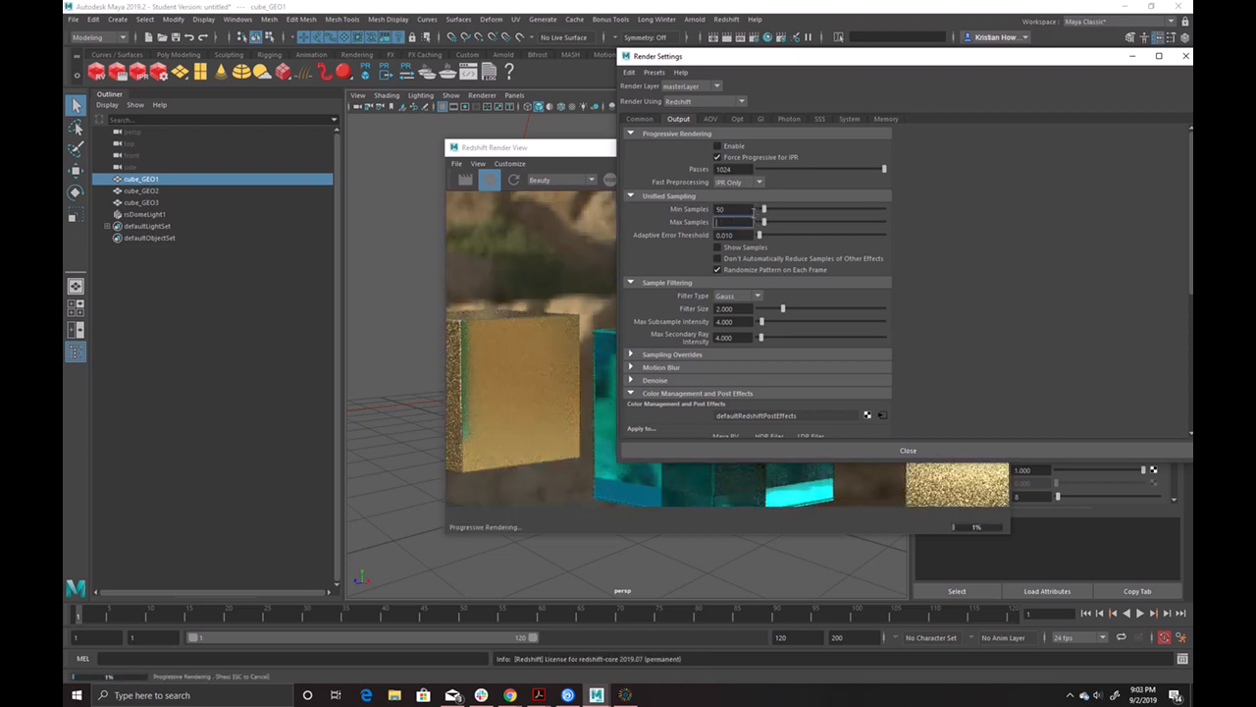
pyautogui.write('300')
pyautogui.press('Return')
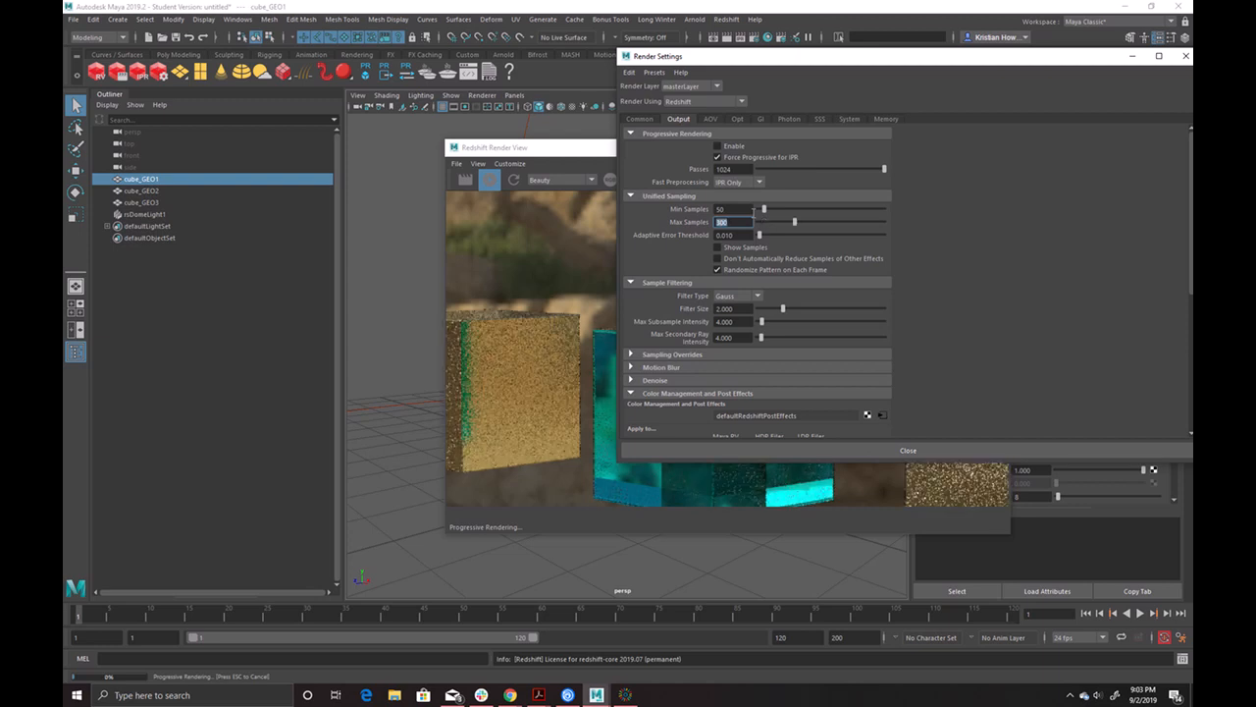
pyautogui.scroll(-2, 513, 314)
pyautogui.scroll(-3, 513, 313)
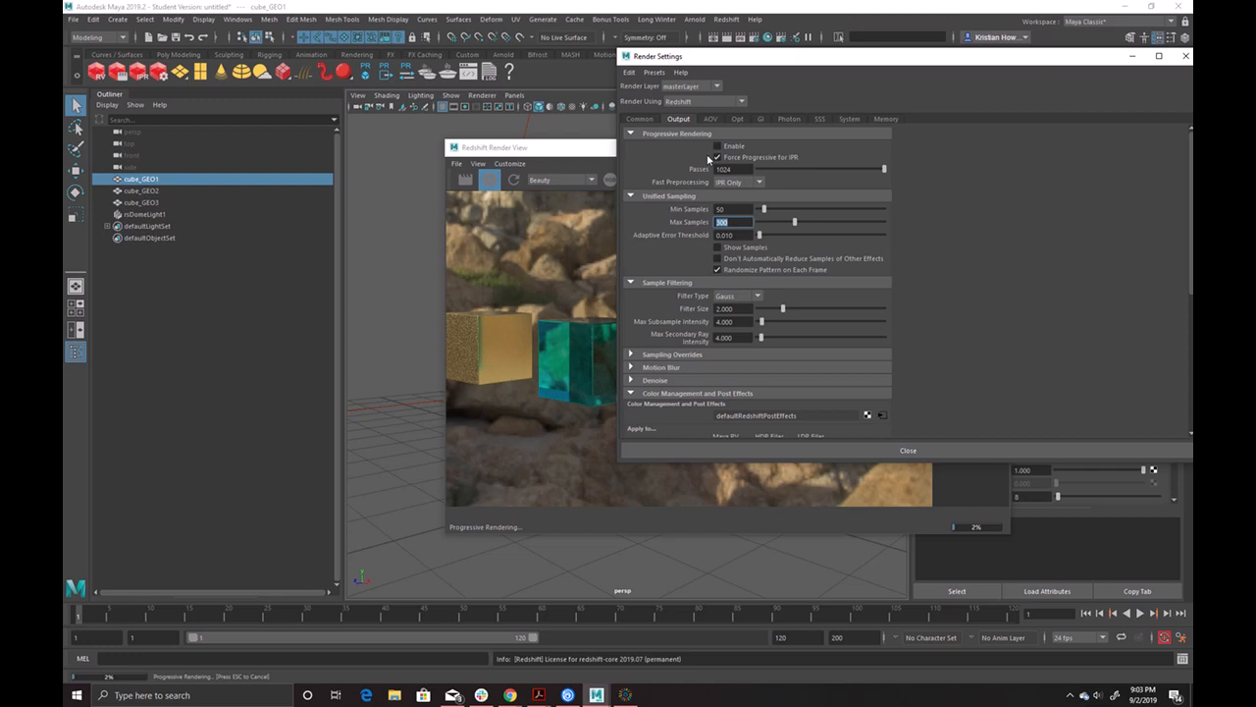
# - Set both the primary and secondary GI engines to Brute Force and close the Render Settings
pyautogui.click(761, 121)
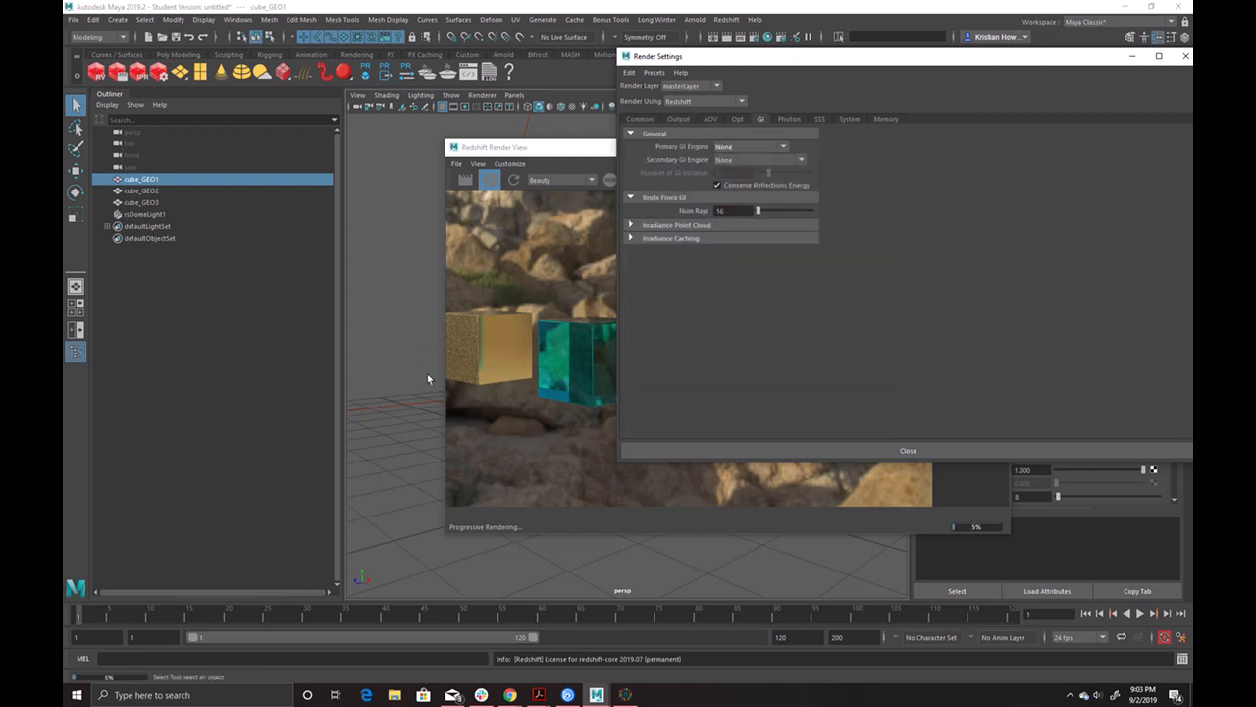
pyautogui.click(749, 147)
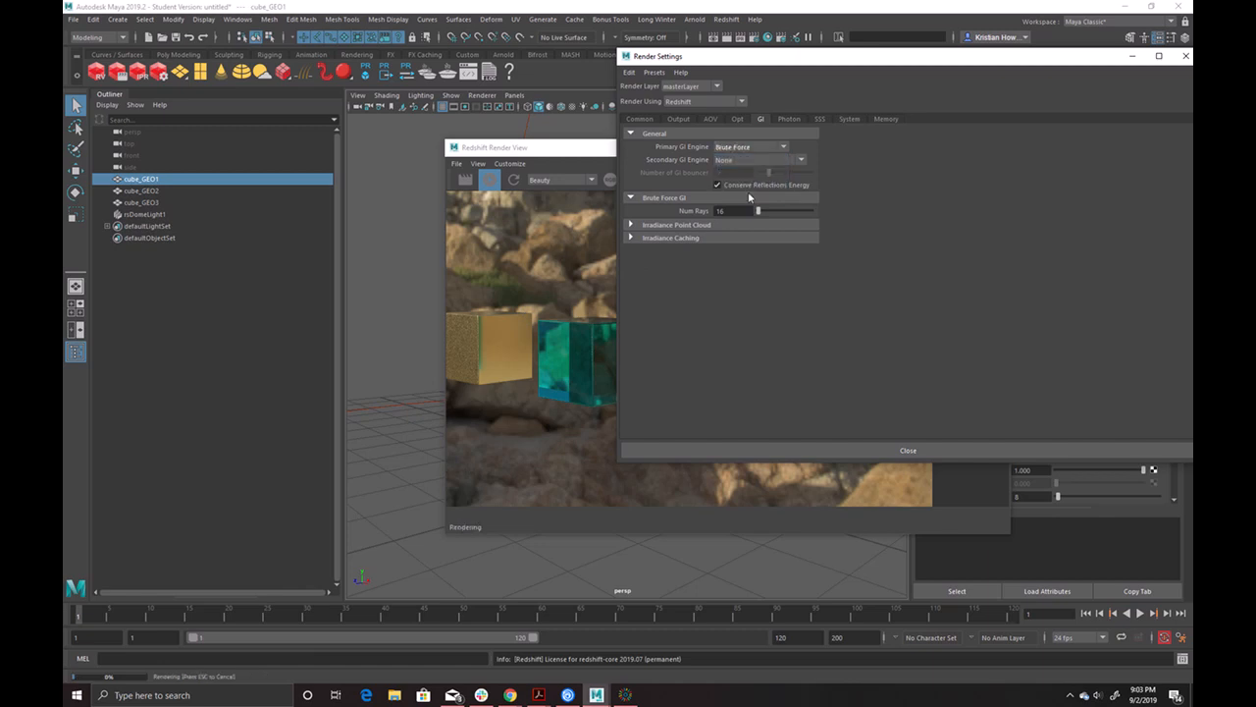
pyautogui.click(752, 194)
pyautogui.click(756, 160)
pyautogui.click(739, 209)
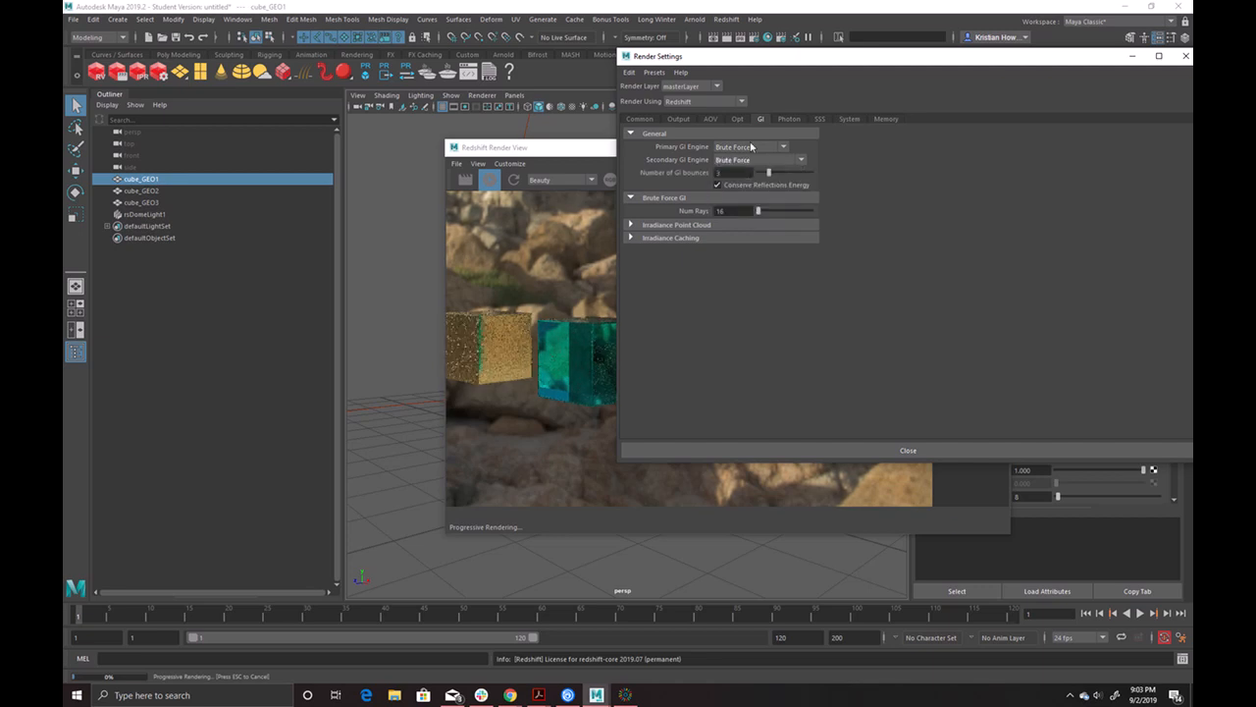
pyautogui.moveTo(715, 62); pyautogui.dragTo(417, 132)
pyautogui.click(887, 132)
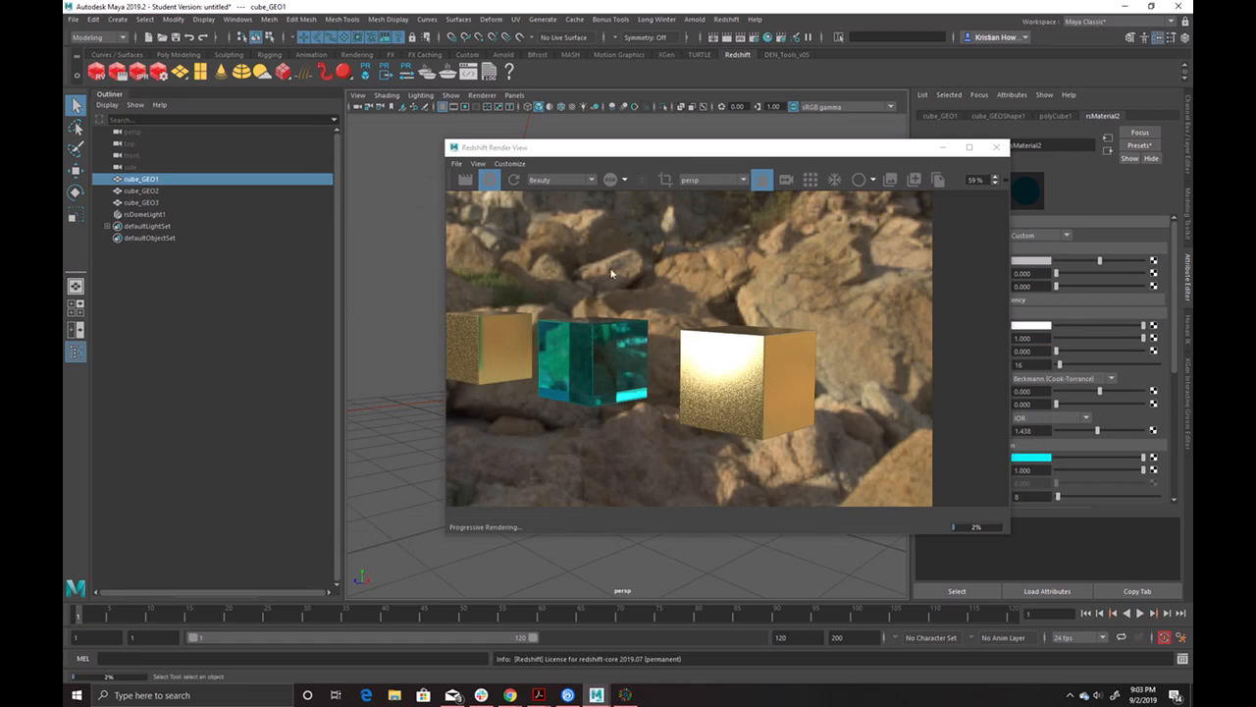
# - Fit the whole square image in the Render View beside the viewport and turn on the resolution gate for the perspective camera
pyautogui.moveTo(651, 150); pyautogui.dragTo(847, 151)
pyautogui.keyDown('alt'); pyautogui.moveTo(530, 343); pyautogui.dragTo(415, 353, button='middle'); pyautogui.keyUp('alt')
pyautogui.keyDown('alt'); pyautogui.moveTo(415, 353); pyautogui.dragTo(543, 291); pyautogui.keyUp('alt')
pyautogui.scroll(-5, 903, 324)
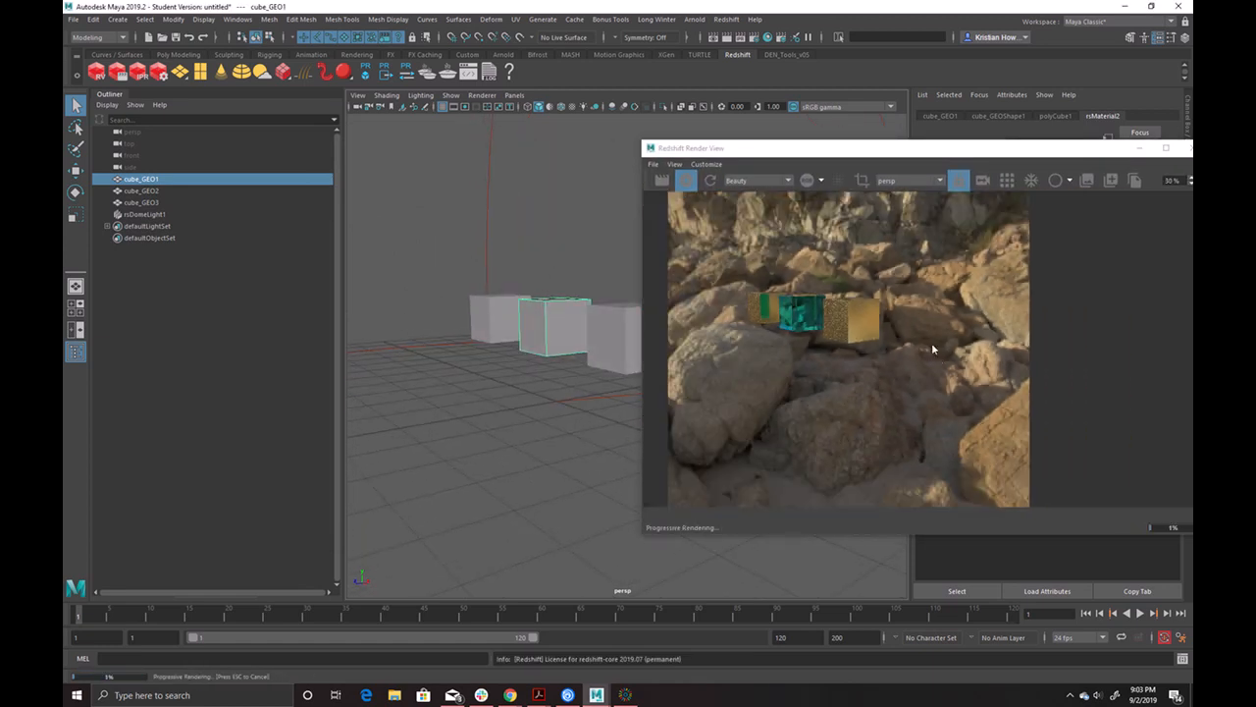
pyautogui.moveTo(825, 315); pyautogui.dragTo(830, 357)
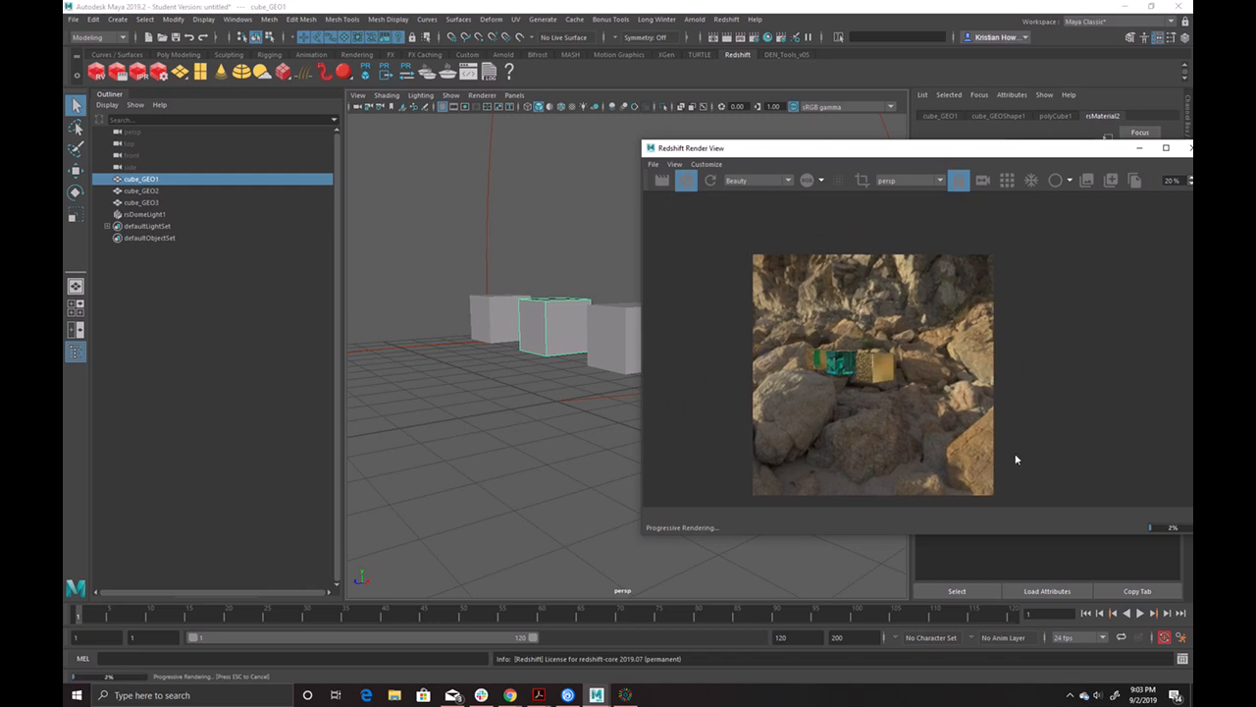
pyautogui.click(465, 107)
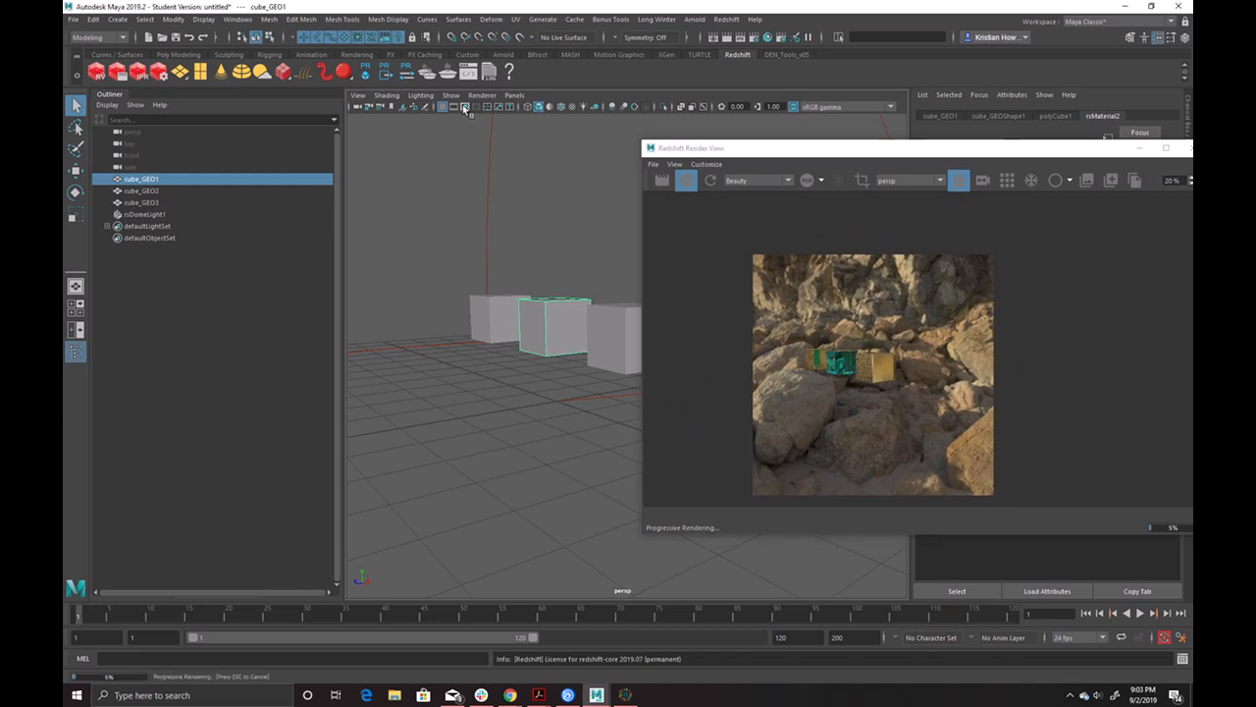
# - Frame the three cubes diagonally and from slightly above in the perspective camera, checking the composition in the live render
pyautogui.moveTo(754, 149); pyautogui.dragTo(822, 154)
pyautogui.keyDown('alt'); pyautogui.moveTo(603, 341); pyautogui.dragTo(610, 414); pyautogui.keyUp('alt')
pyautogui.keyDown('alt'); pyautogui.moveTo(611, 414); pyautogui.dragTo(687, 426, button='right'); pyautogui.keyUp('alt')
pyautogui.keyDown('alt'); pyautogui.moveTo(555, 429); pyautogui.dragTo(564, 354); pyautogui.keyUp('alt')
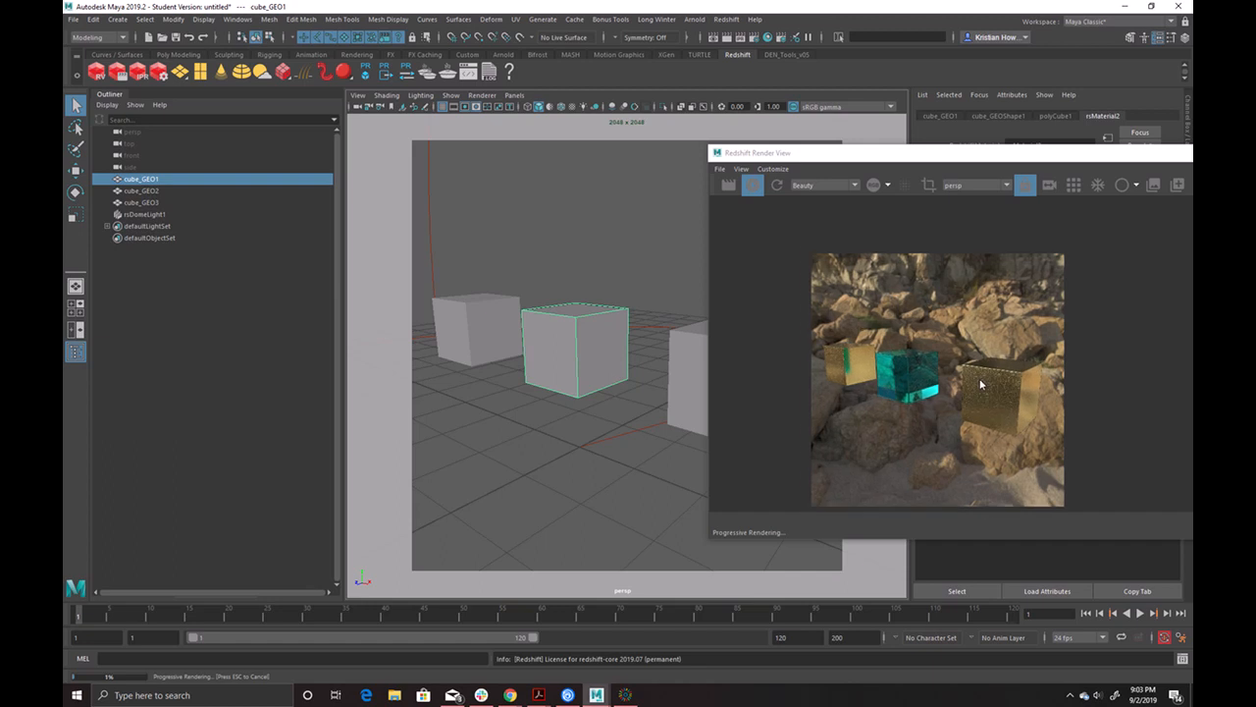
pyautogui.scroll(3, 842, 428)
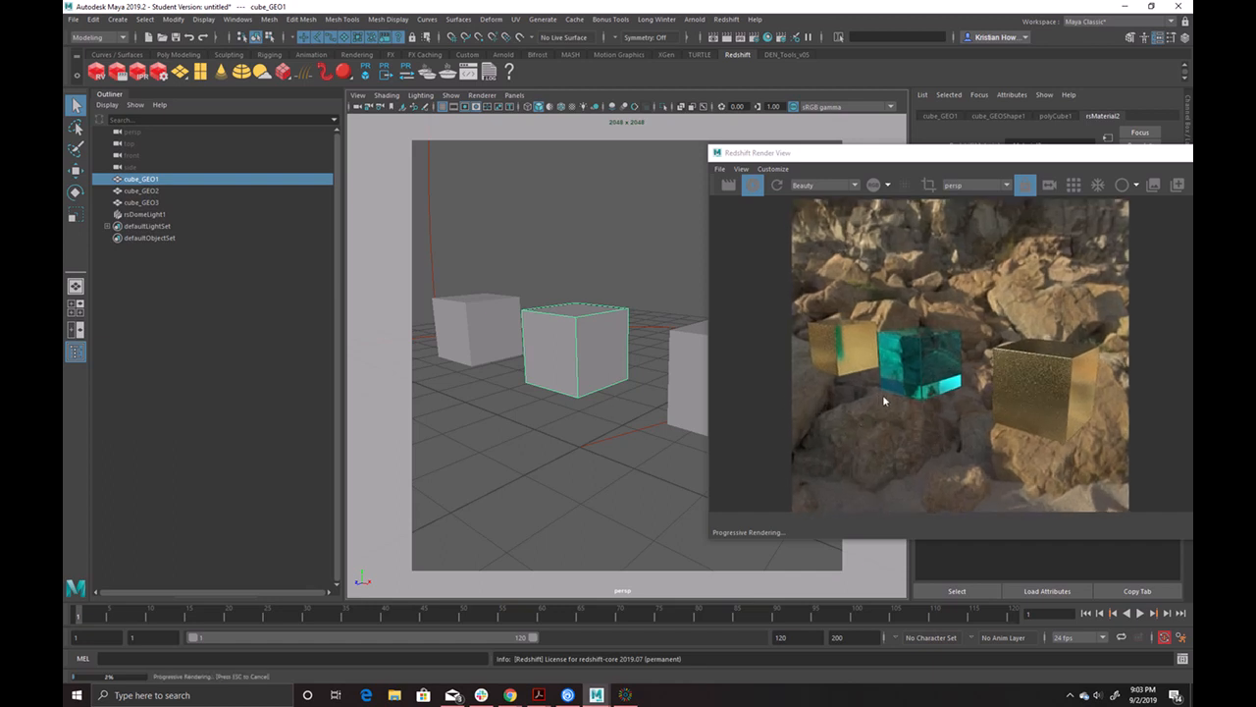
pyautogui.scroll(1, 881, 399)
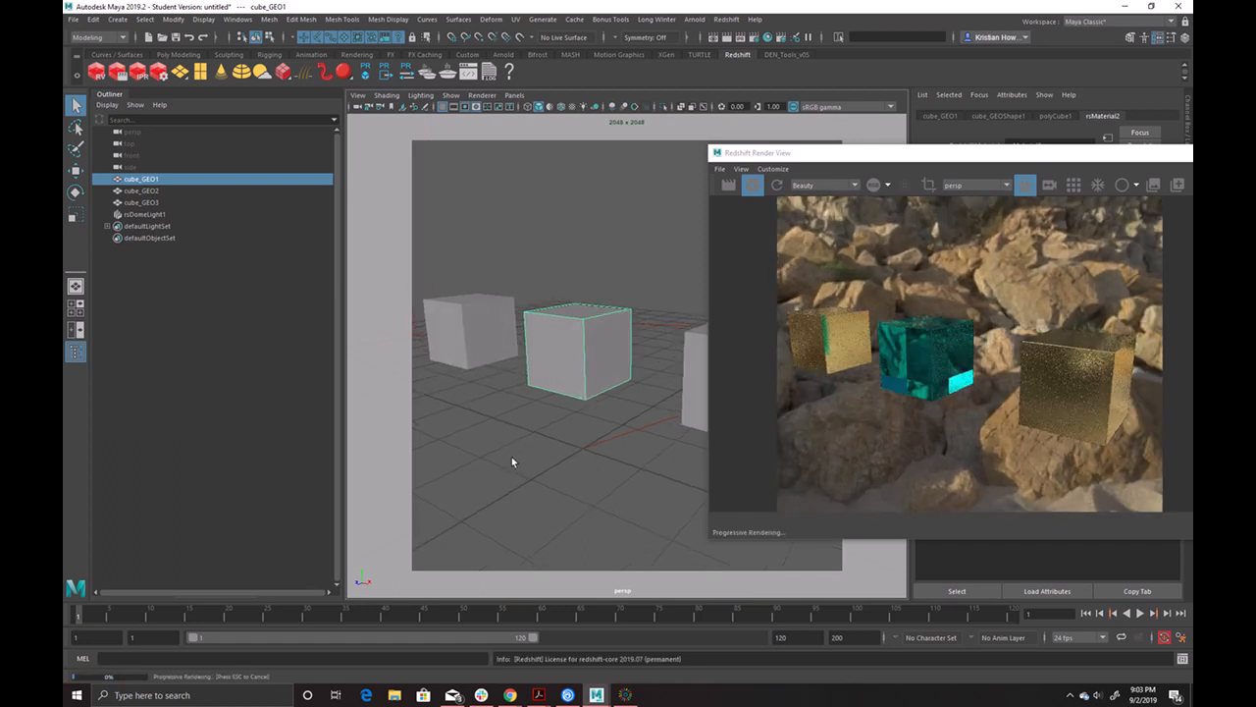
pyautogui.keyDown('alt'); pyautogui.moveTo(517, 456); pyautogui.dragTo(553, 457); pyautogui.keyUp('alt')
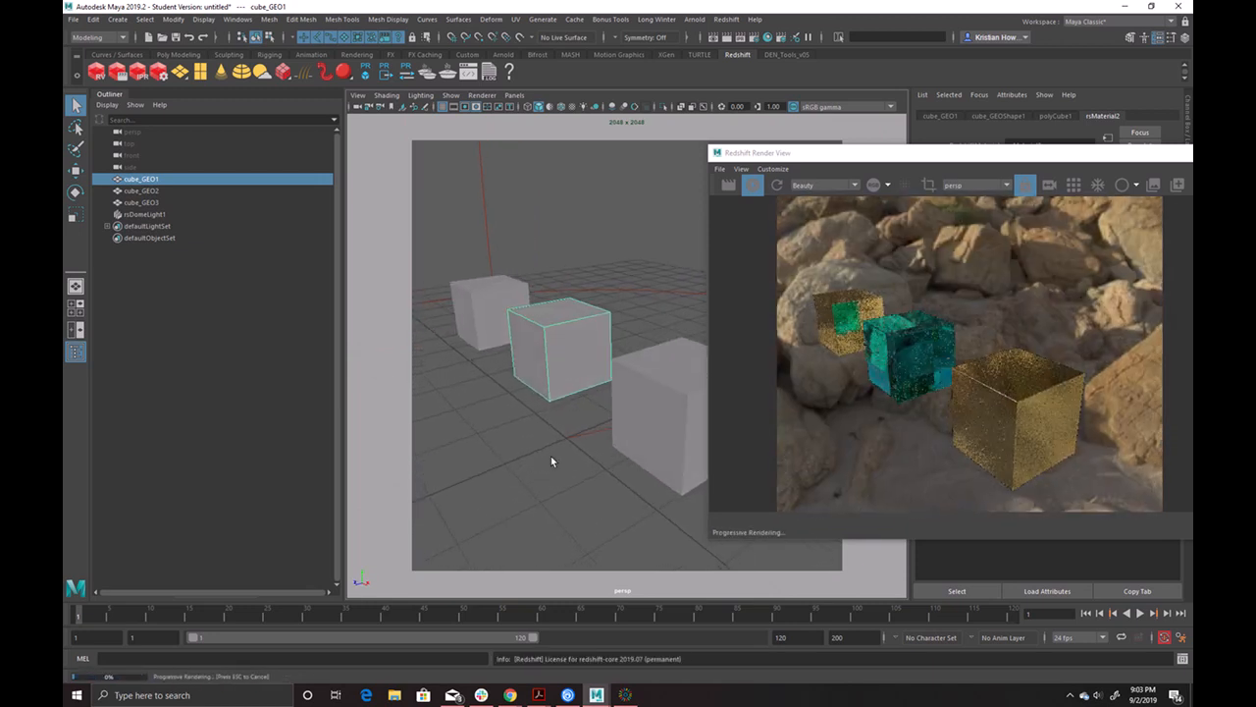
# - Stop the IPR and render a final still of the perspective view
pyautogui.click(754, 187)
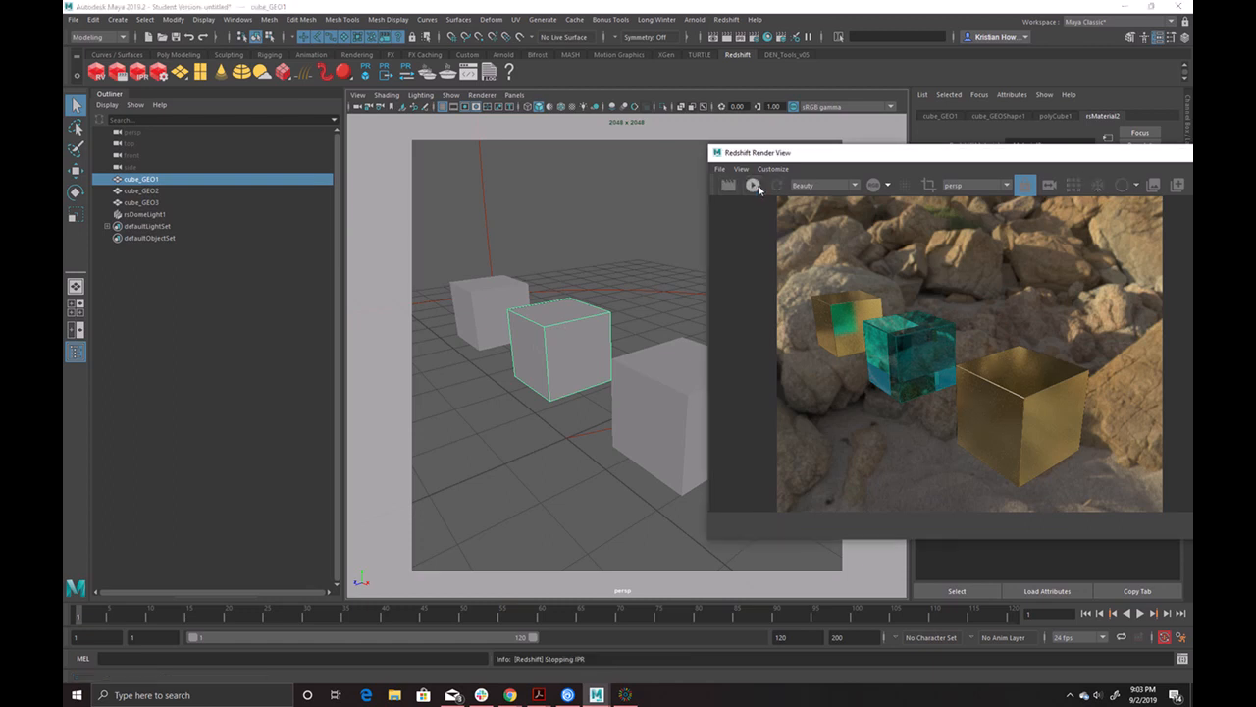
pyautogui.moveTo(782, 154); pyautogui.dragTo(441, 112)
pyautogui.click(388, 143)
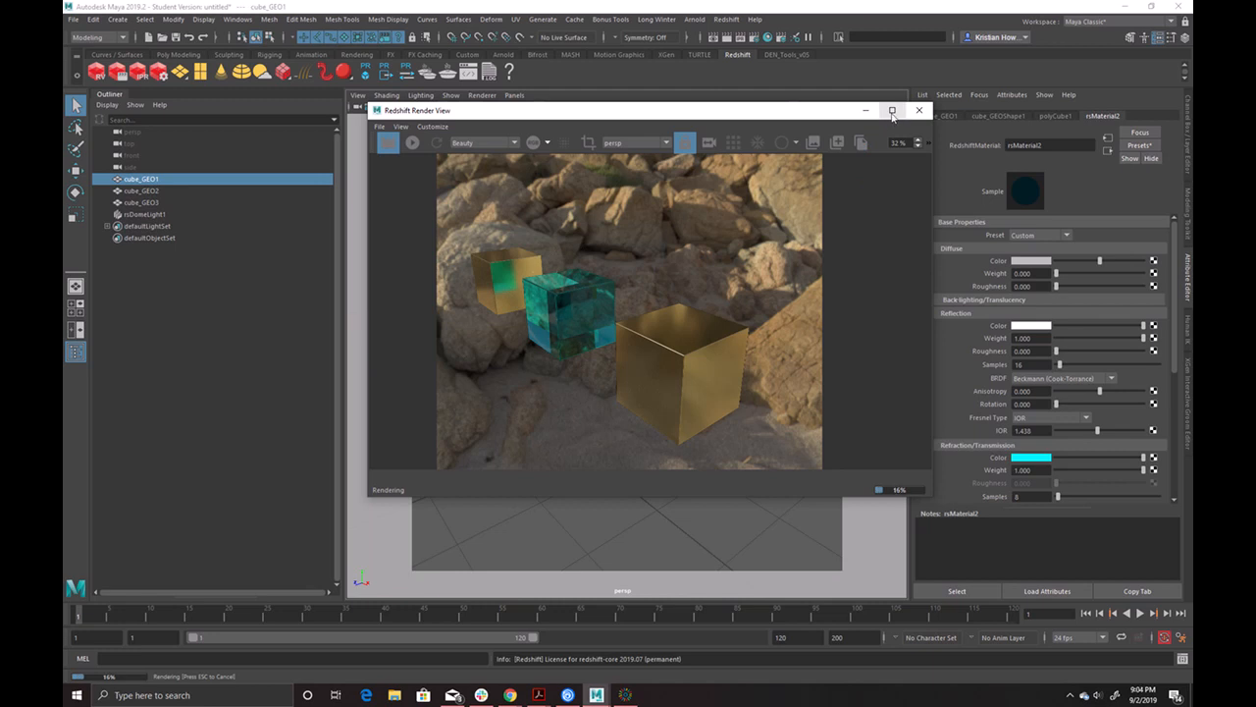
# - Maximize the Render View and inspect the gold and glass cubes in the finished render up close
pyautogui.click(892, 111)
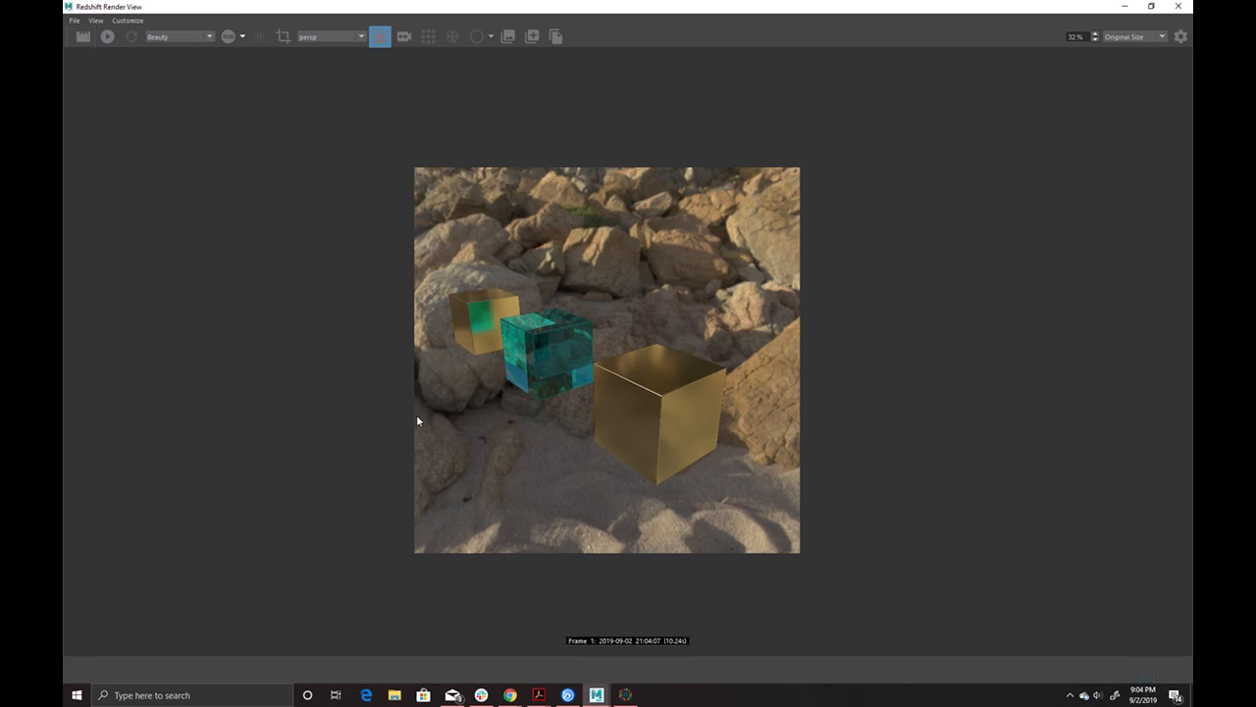
pyautogui.scroll(6, 624, 425)
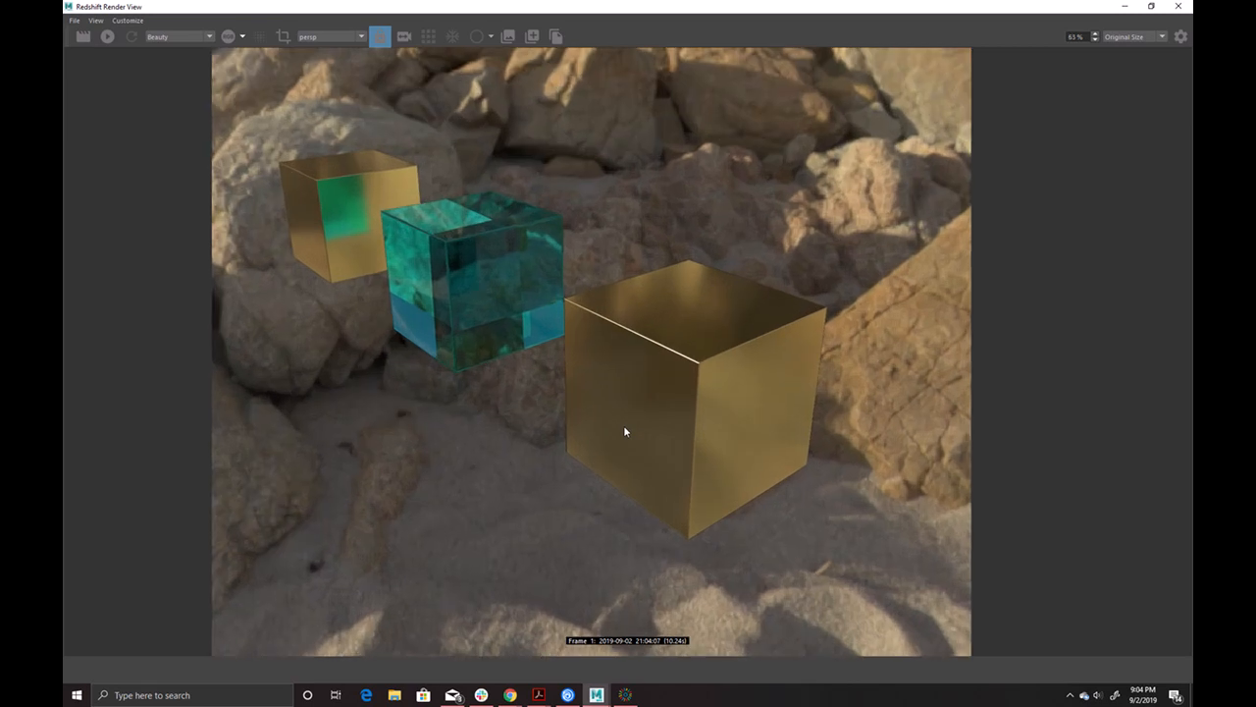
pyautogui.scroll(1, 589, 416)
pyautogui.scroll(-5, 563, 406)
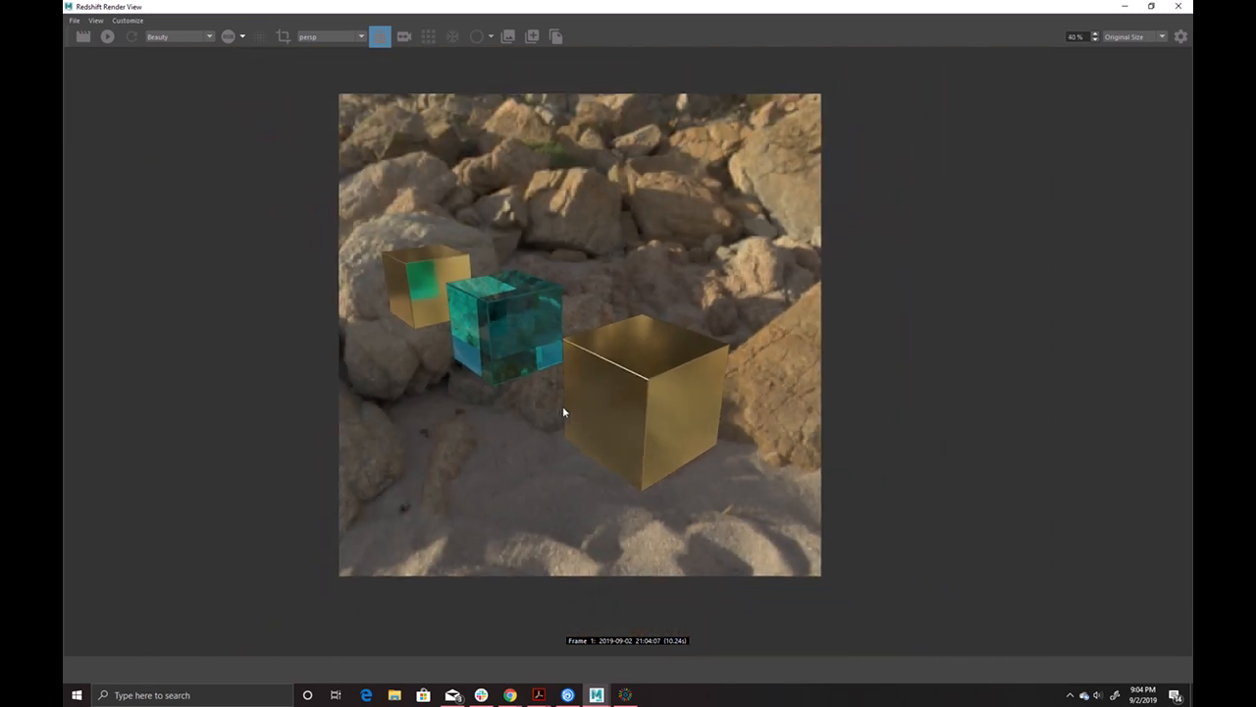
# - Start saving the rendered image into the images folder in JPEG format
pyautogui.scroll(2, 560, 407)
pyautogui.scroll(-1, 557, 406)
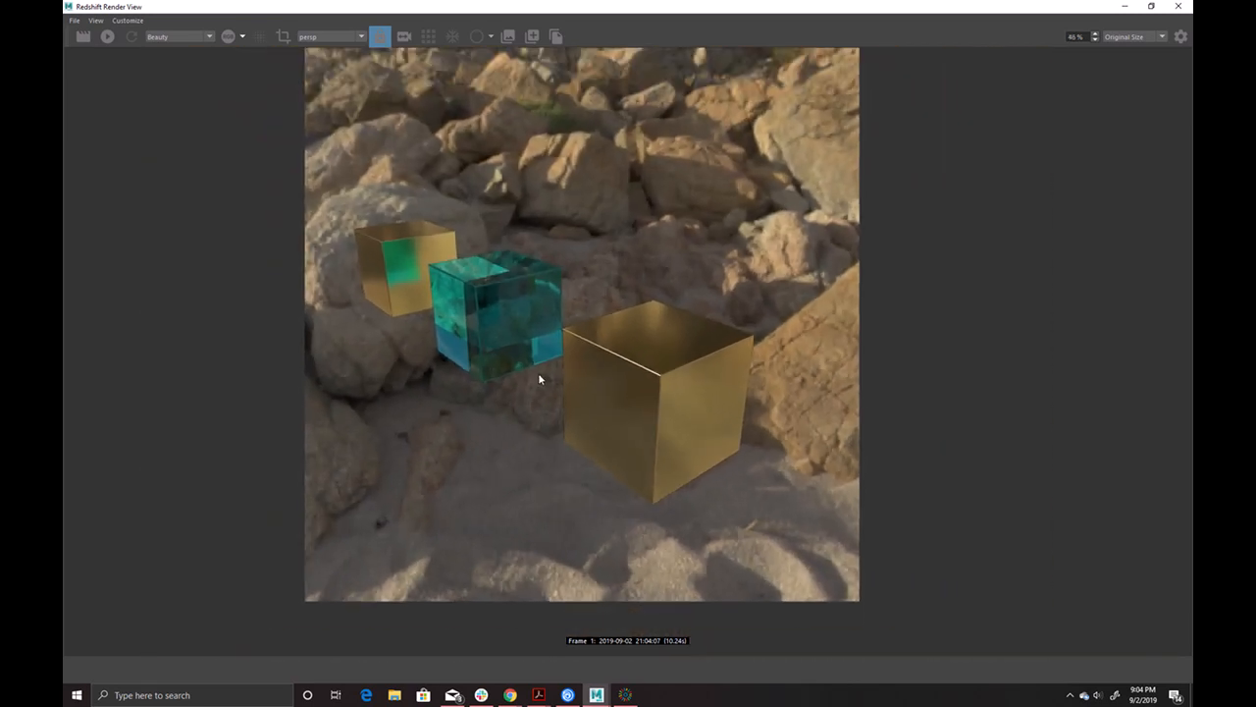
pyautogui.click(74, 20)
pyautogui.click(93, 33)
pyautogui.click(230, 393)
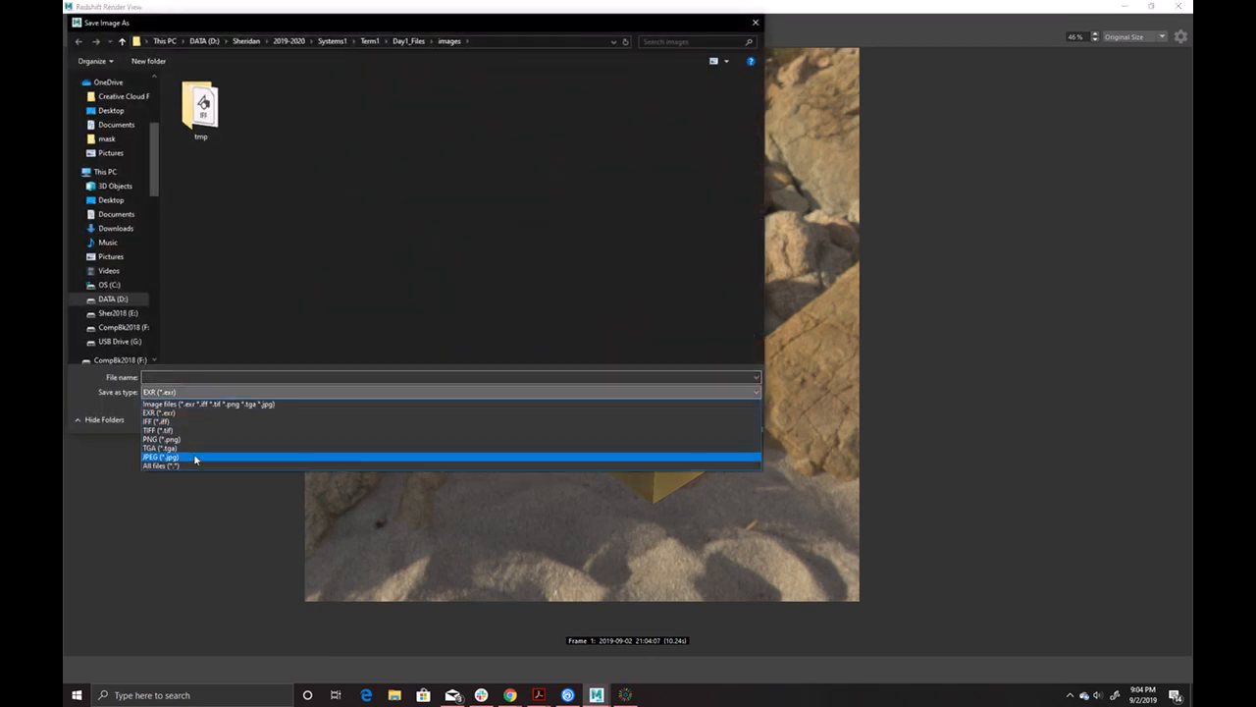
pyautogui.click(195, 458)
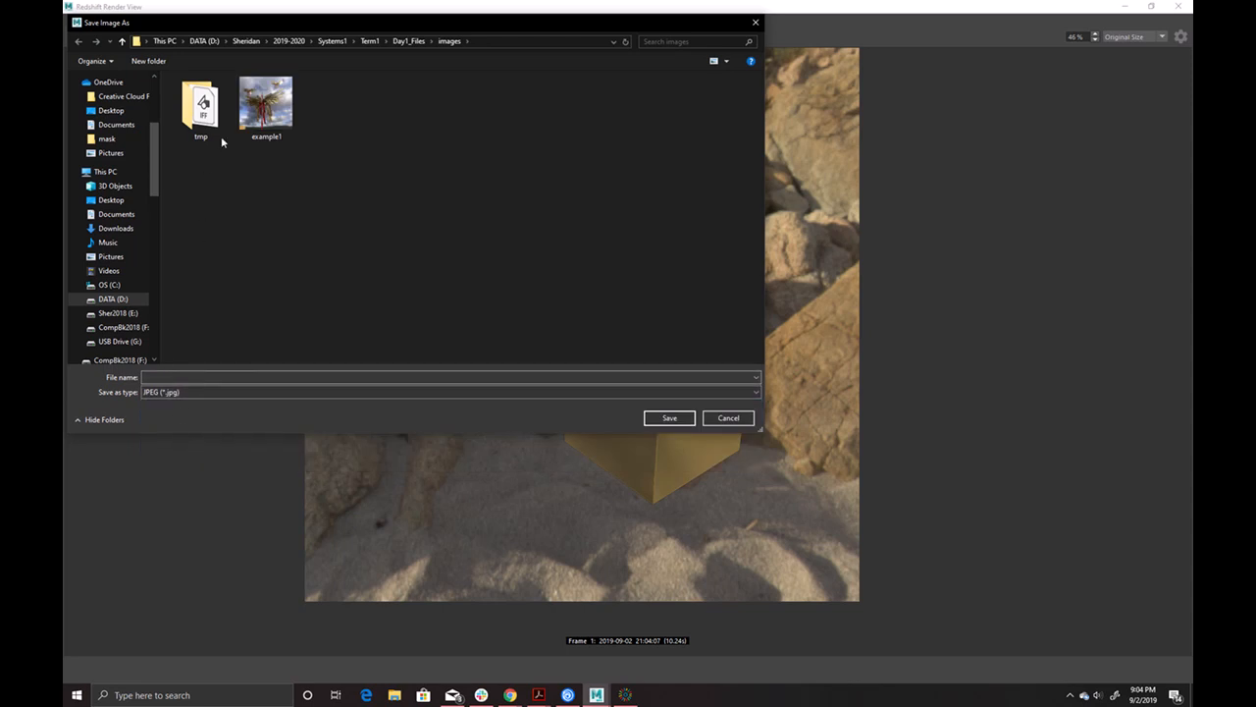
# - Name the image file WER_KDH_JPG and save it
pyautogui.click(214, 377)
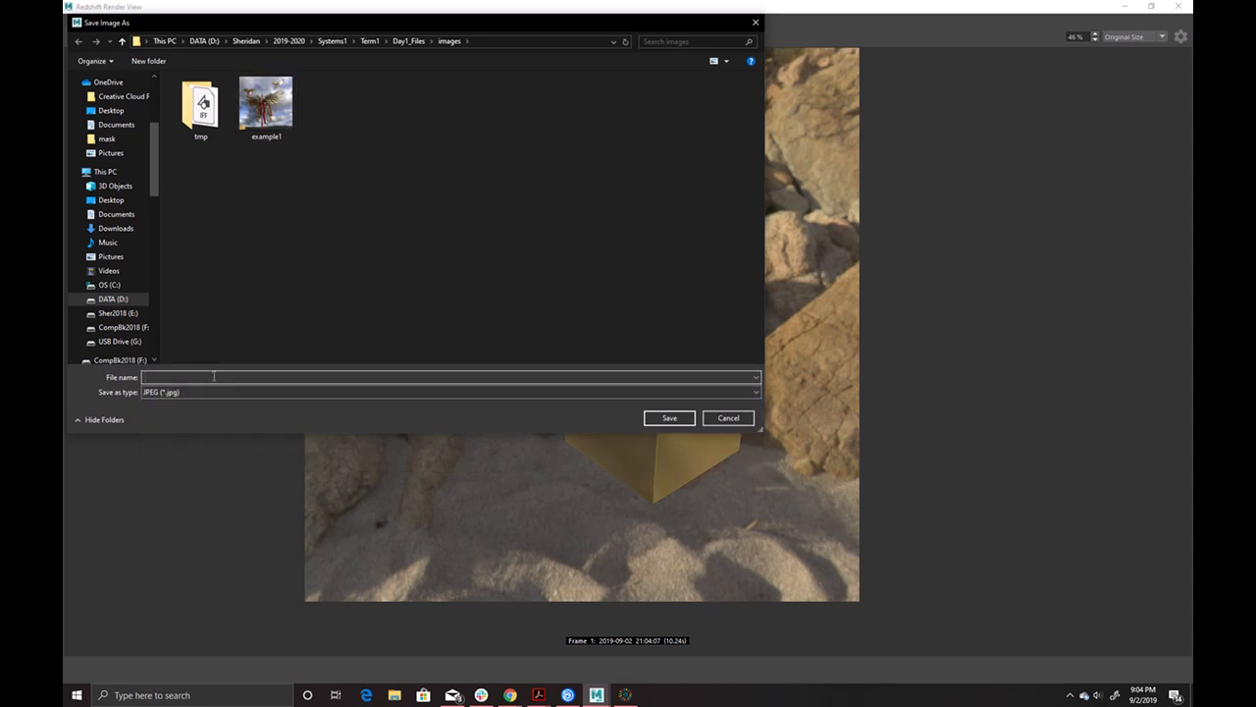
pyautogui.write('example')
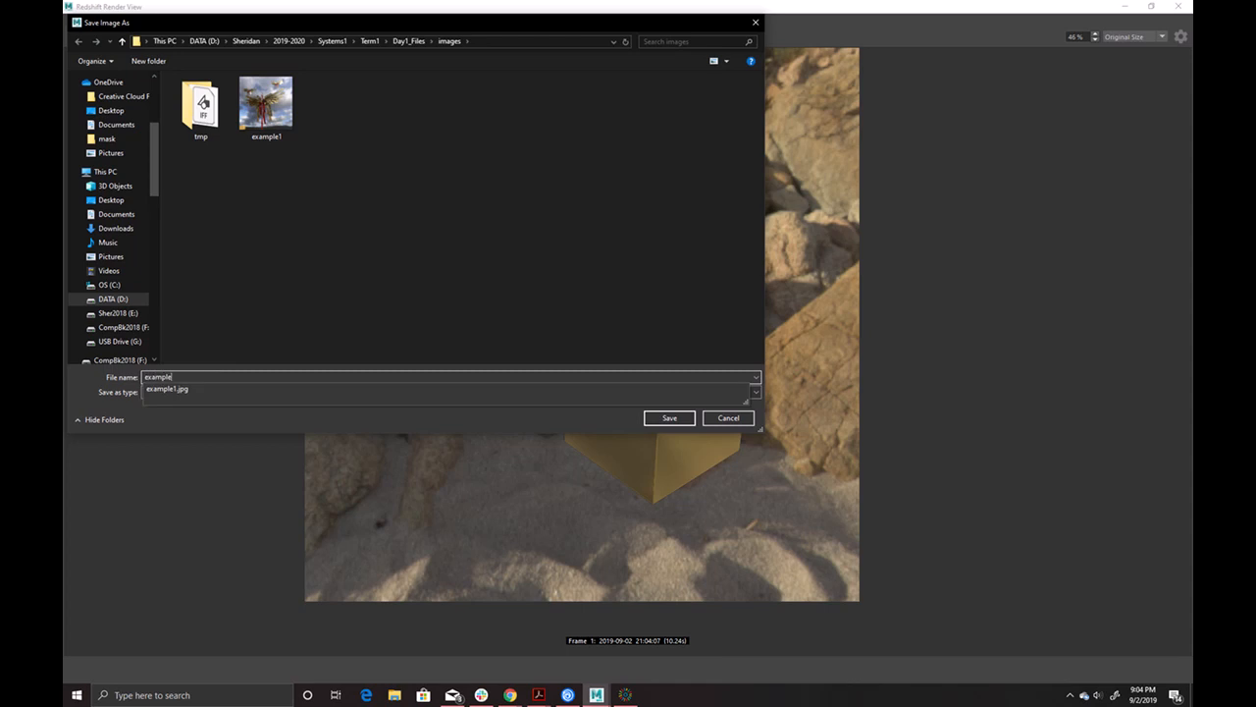
pyautogui.write('2')
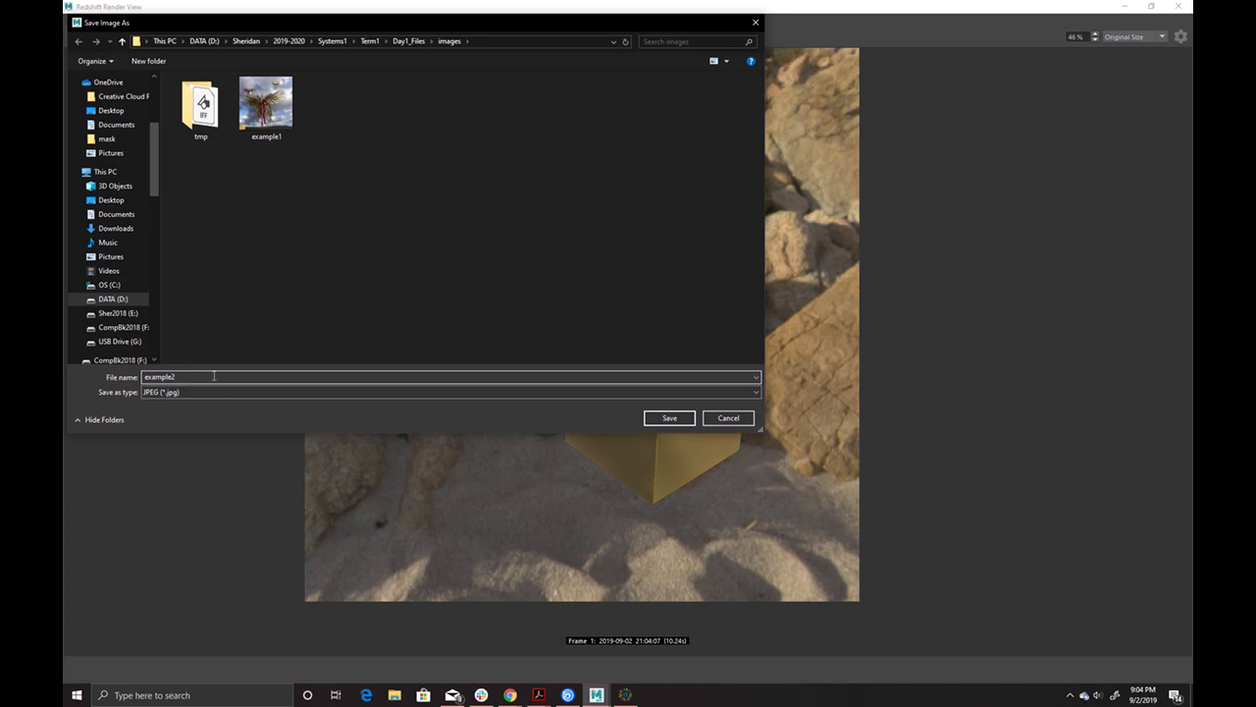
pyautogui.press('BackSpace')
pyautogui.press('BackSpace')
pyautogui.press('BackSpace')
pyautogui.press('BackSpace')
pyautogui.press('BackSpace')
pyautogui.press('Return')
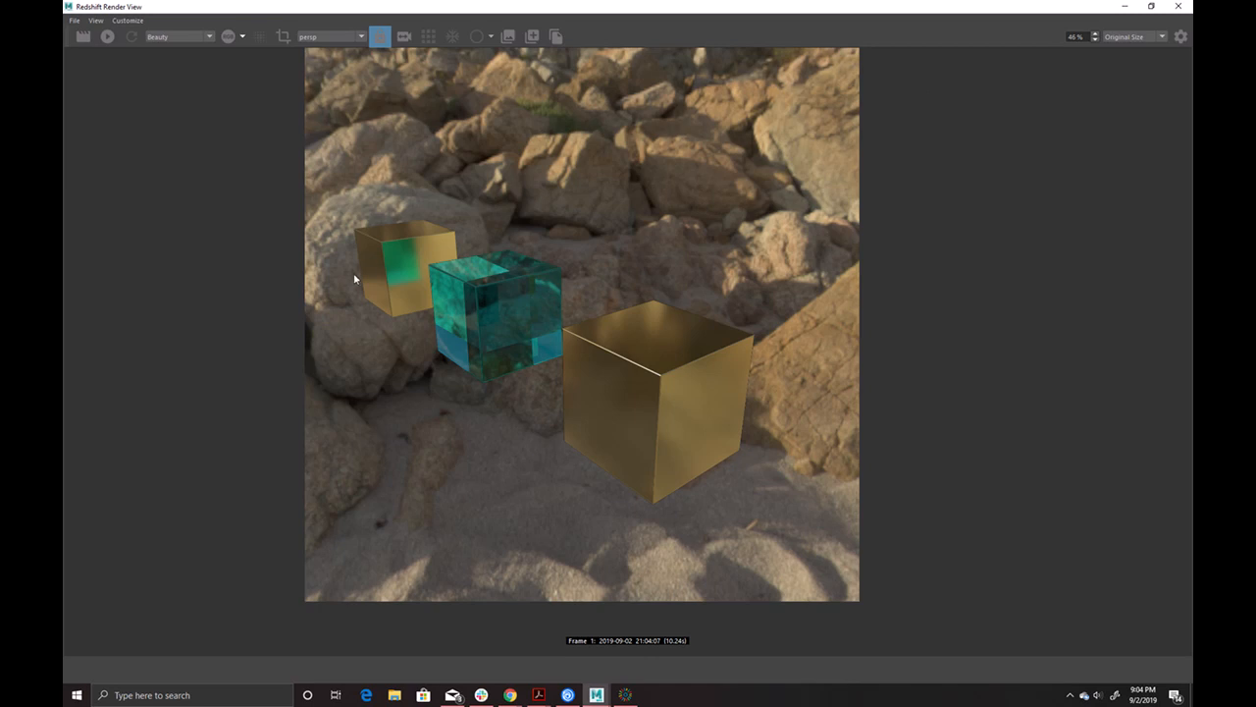
# - Move the Render View aside, select the perspective camera and enable its depth of field
pyautogui.moveTo(988, 6); pyautogui.dragTo(237, 194)
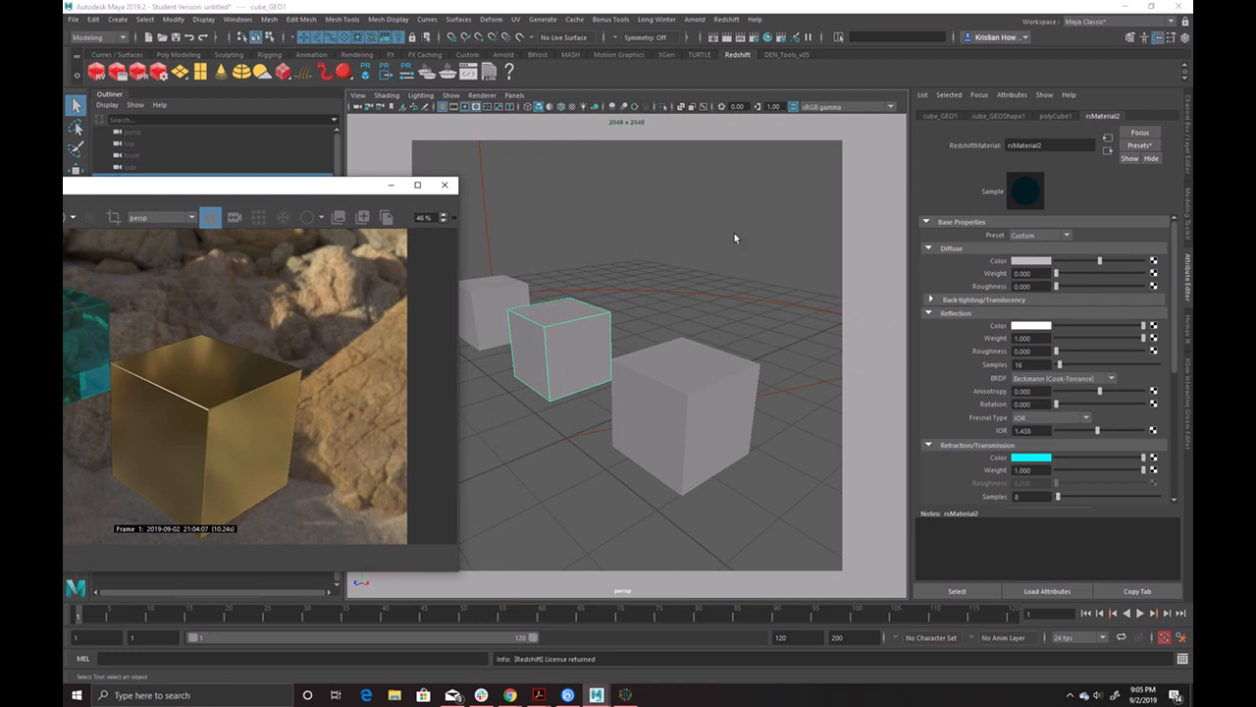
pyautogui.moveTo(304, 193); pyautogui.dragTo(301, 314)
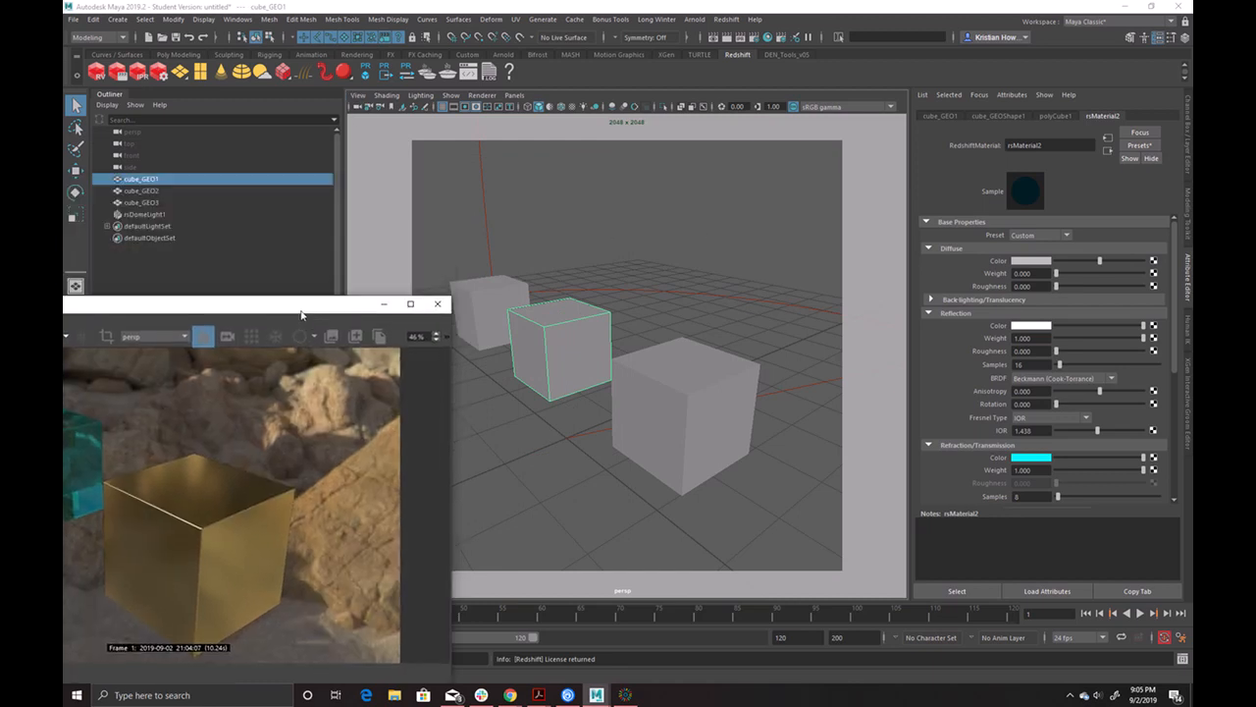
pyautogui.click(155, 133)
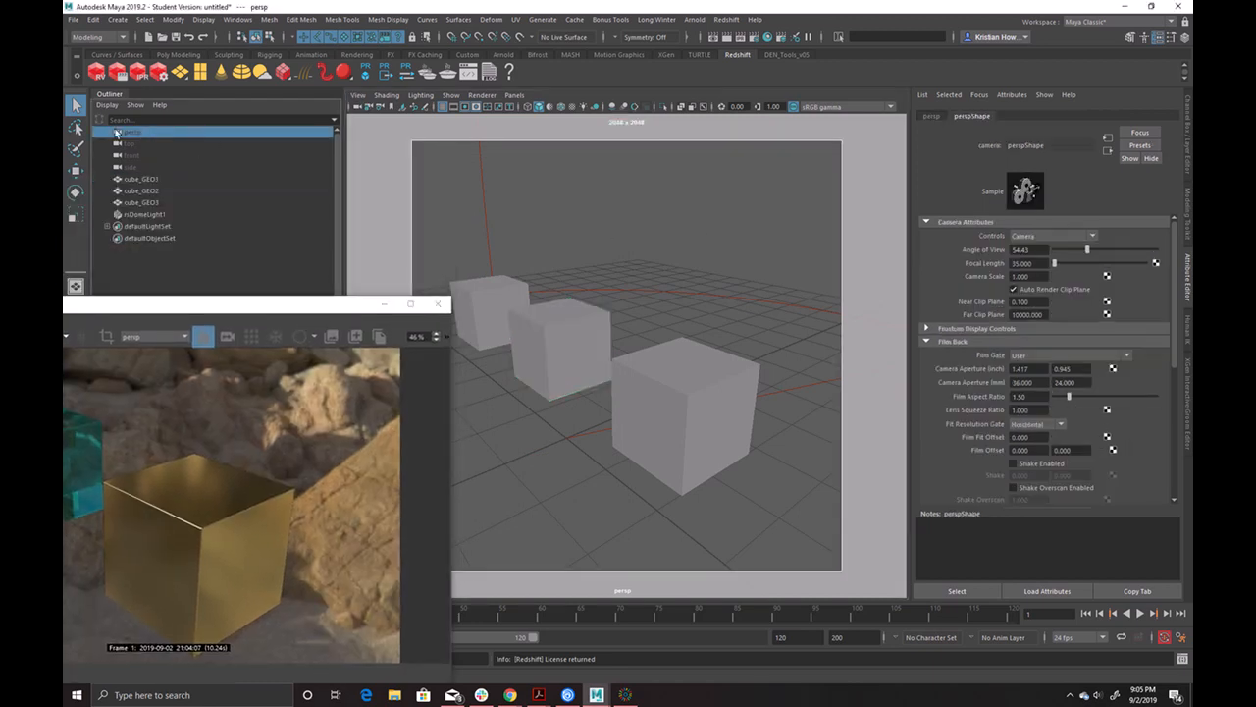
pyautogui.click(358, 95)
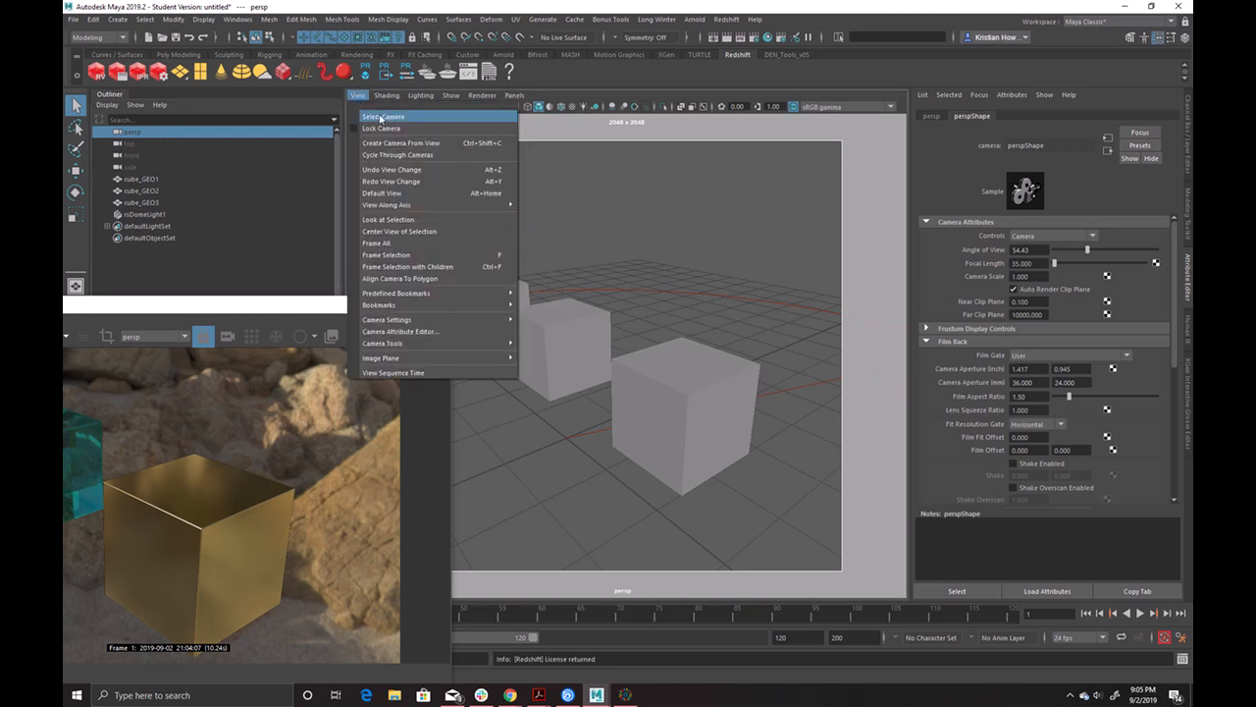
pyautogui.click(382, 118)
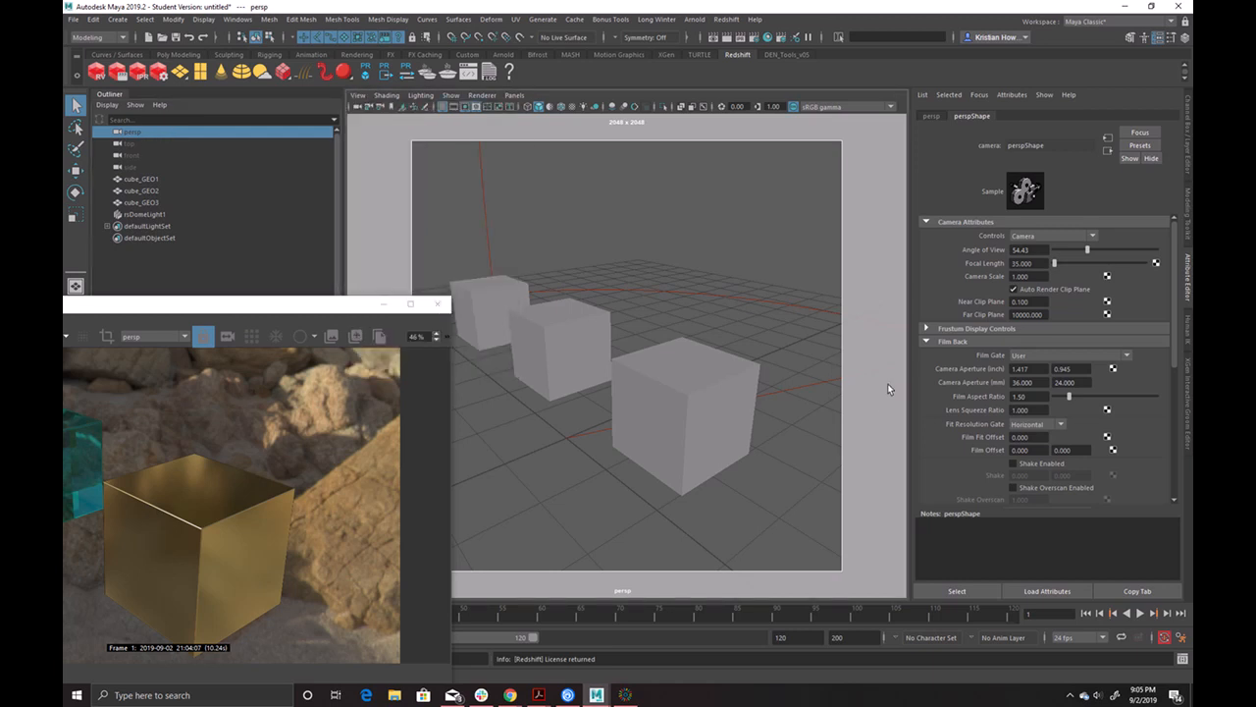
pyautogui.scroll(-5, 1008, 338)
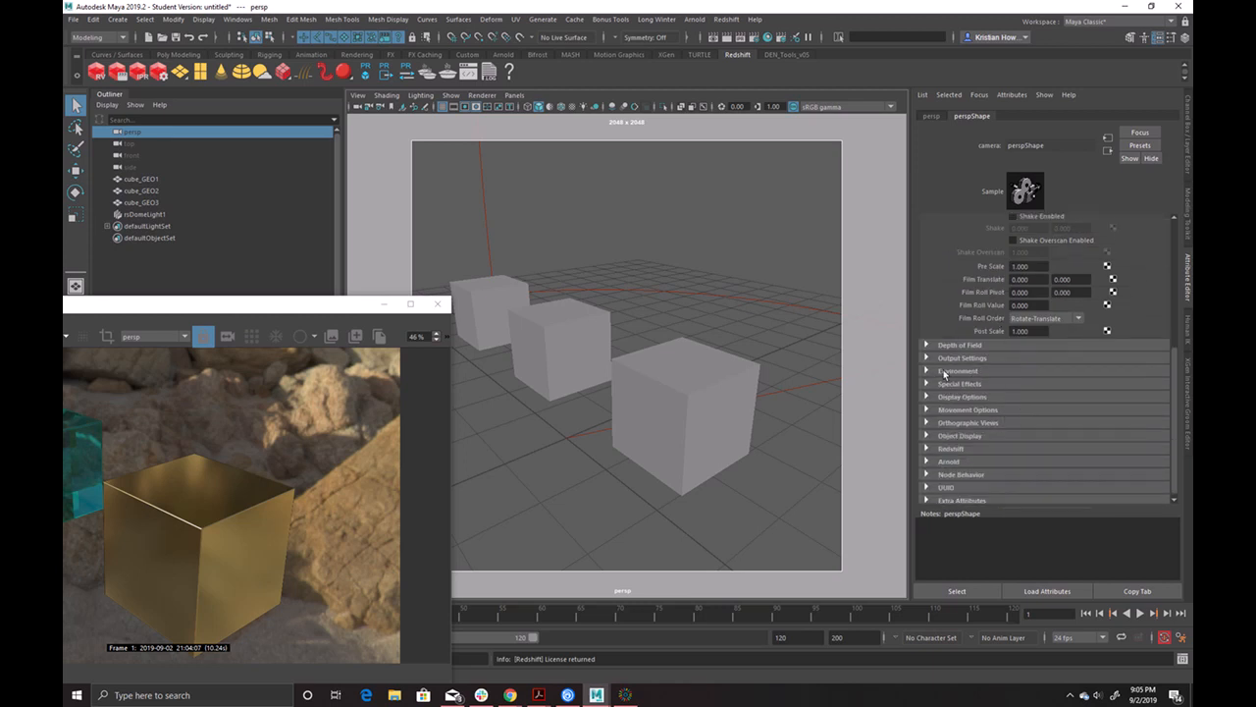
pyautogui.click(952, 346)
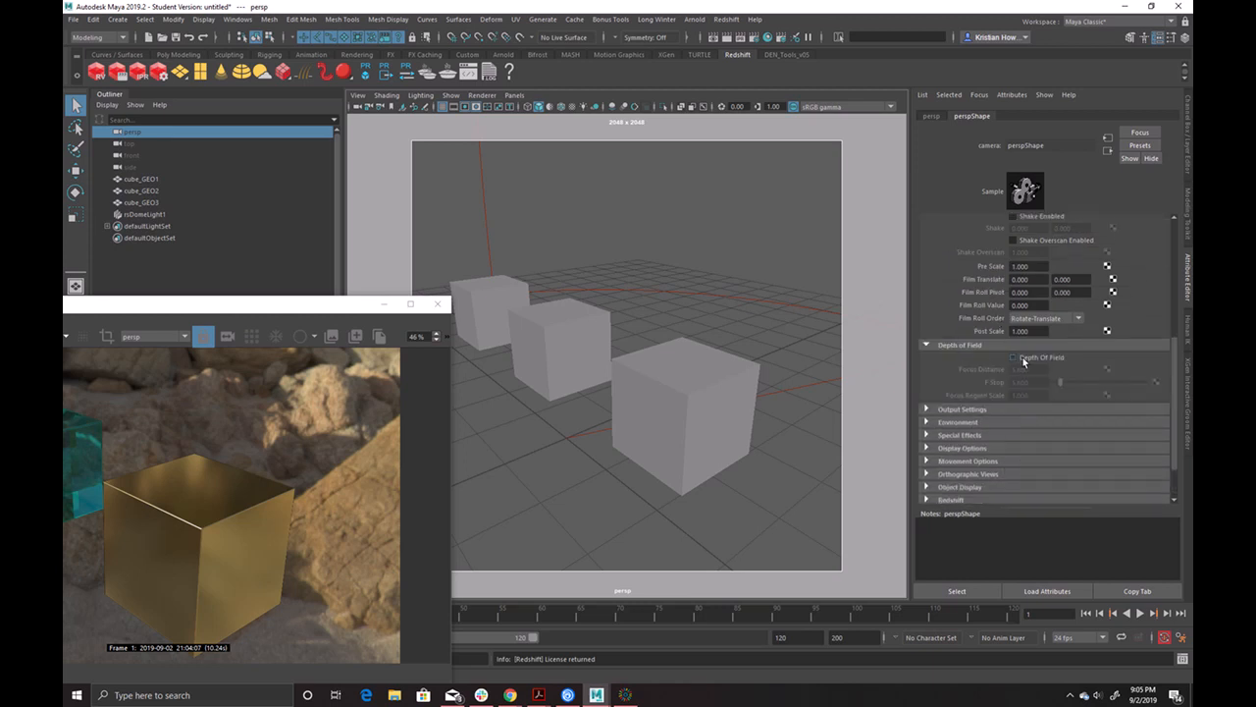
pyautogui.click(1024, 360)
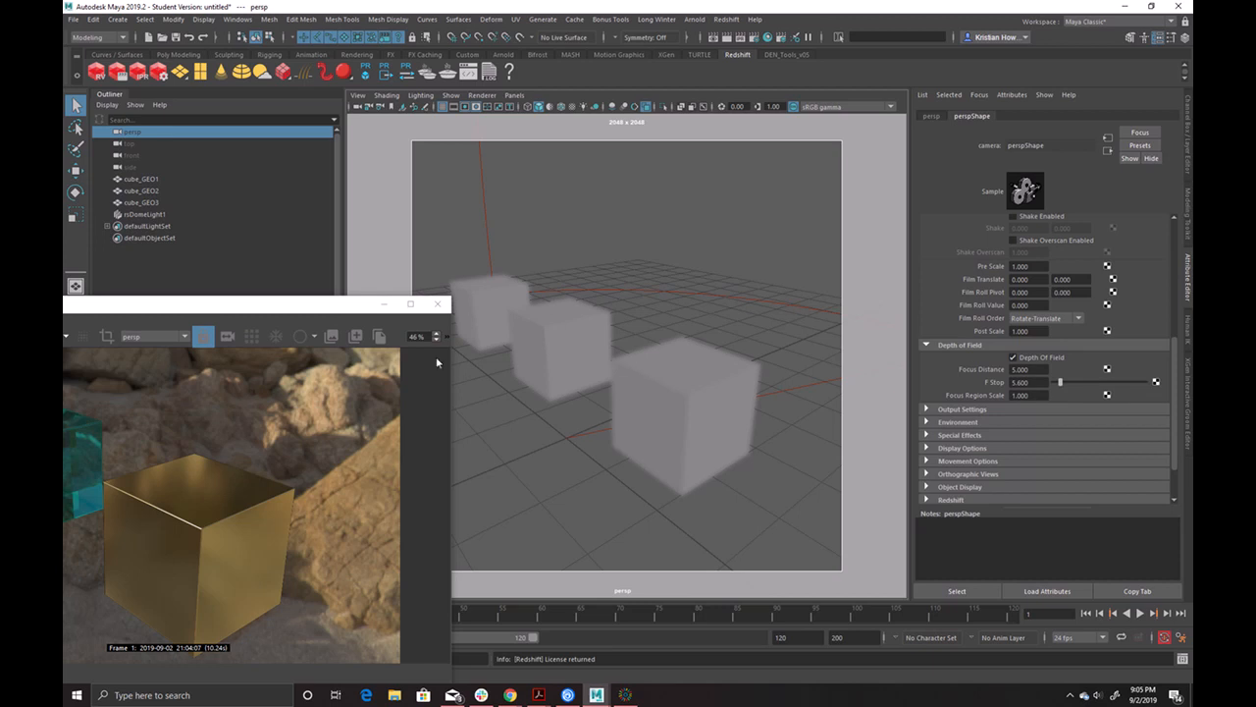
# - Start the IPR and test the perspective camera's focus distance up to 19.1, with the viewport partly uncovered
pyautogui.moveTo(322, 313); pyautogui.dragTo(693, 168)
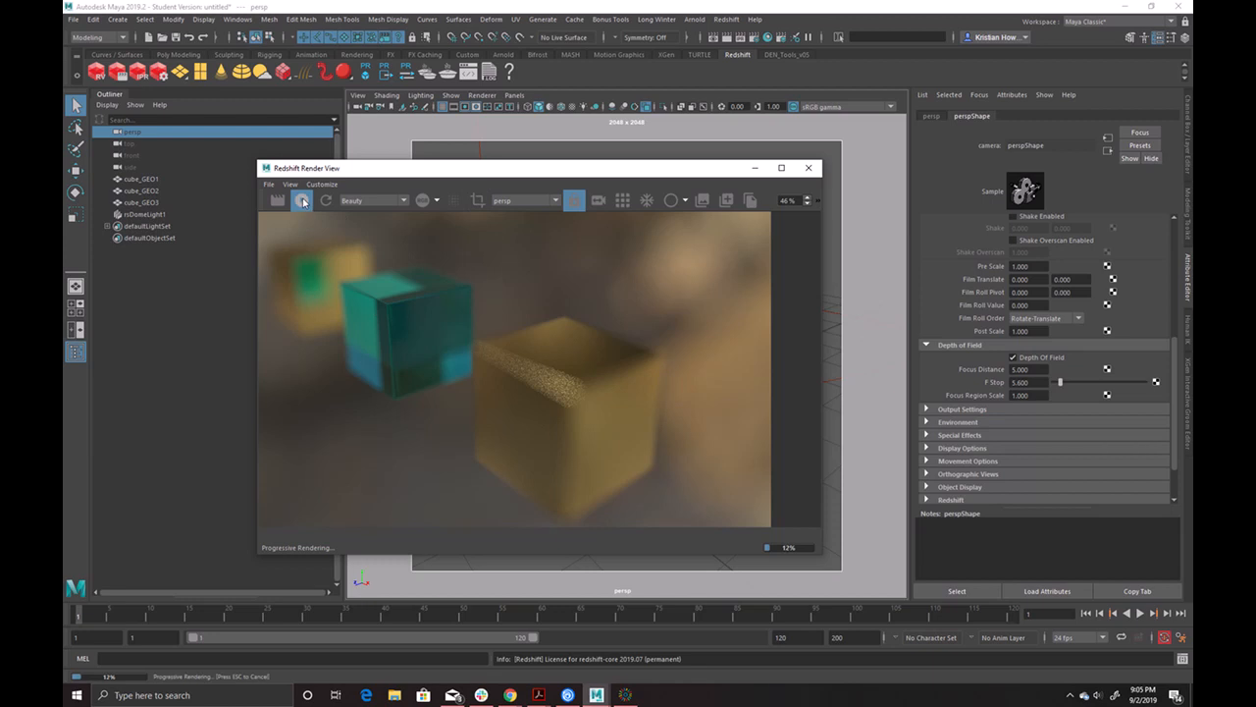
pyautogui.moveTo(557, 174); pyautogui.dragTo(344, 161)
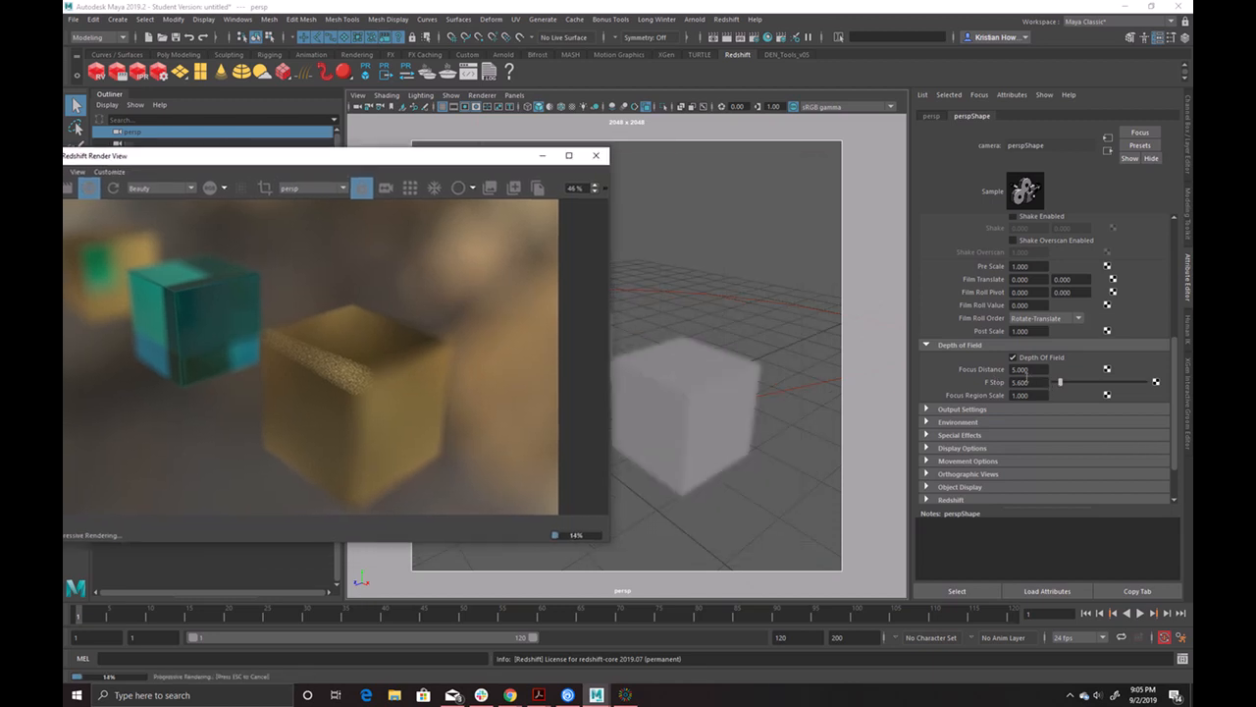
pyautogui.keyDown('ctrl'); pyautogui.moveTo(1026, 369); pyautogui.dragTo(1031, 367); pyautogui.keyUp('ctrl')
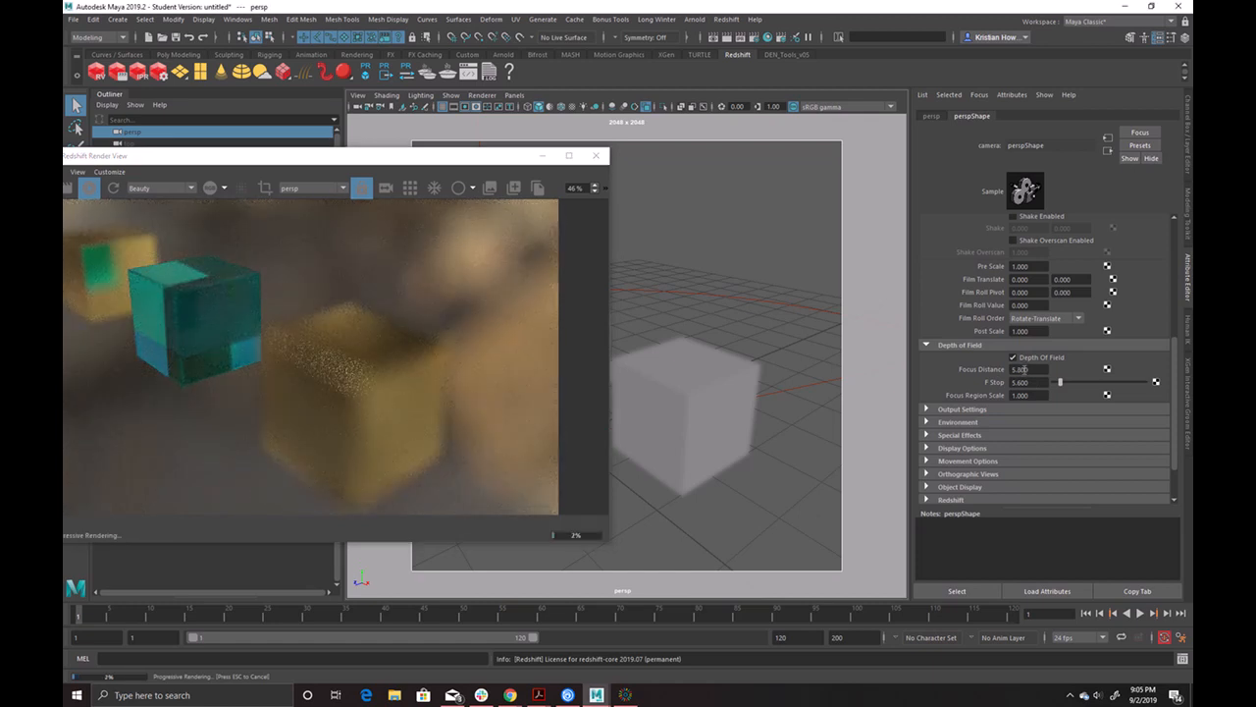
pyautogui.keyDown('ctrl'); pyautogui.moveTo(1021, 373); pyautogui.dragTo(1084, 361); pyautogui.keyUp('ctrl')
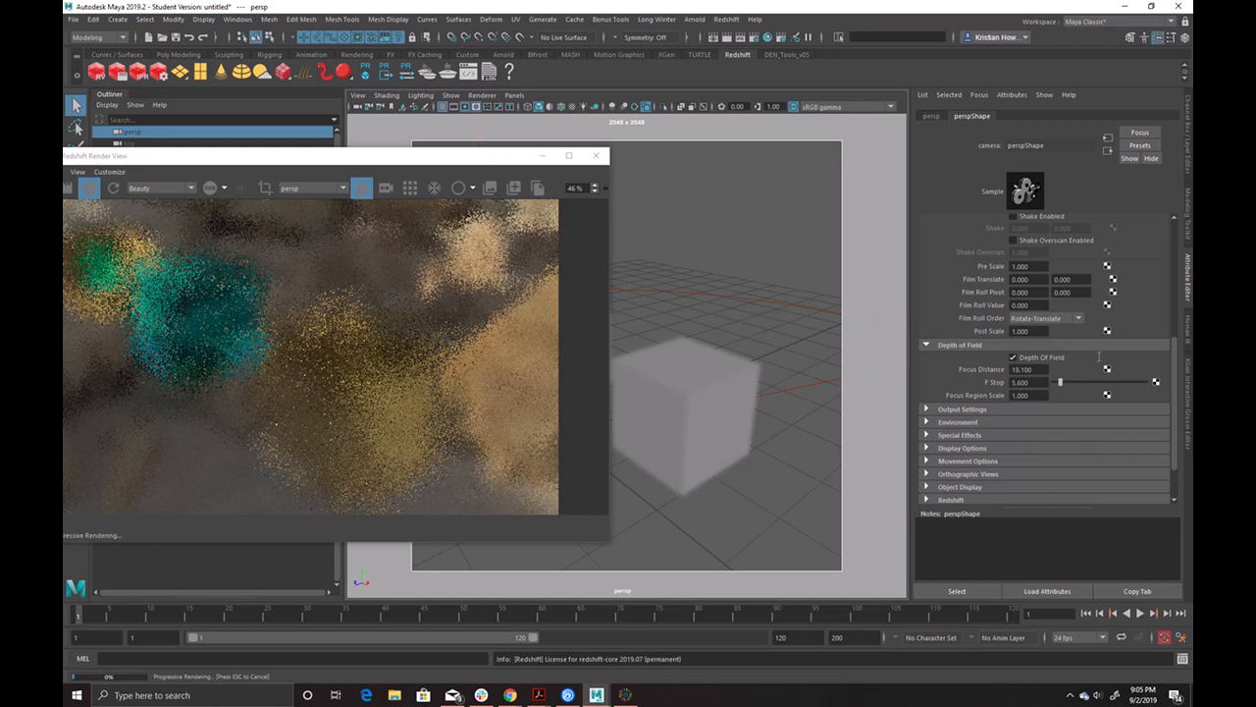
# - Bring the camera's focus distance back to 5.8 to focus on the glass cube in the live render
pyautogui.moveTo(512, 158); pyautogui.dragTo(228, 170)
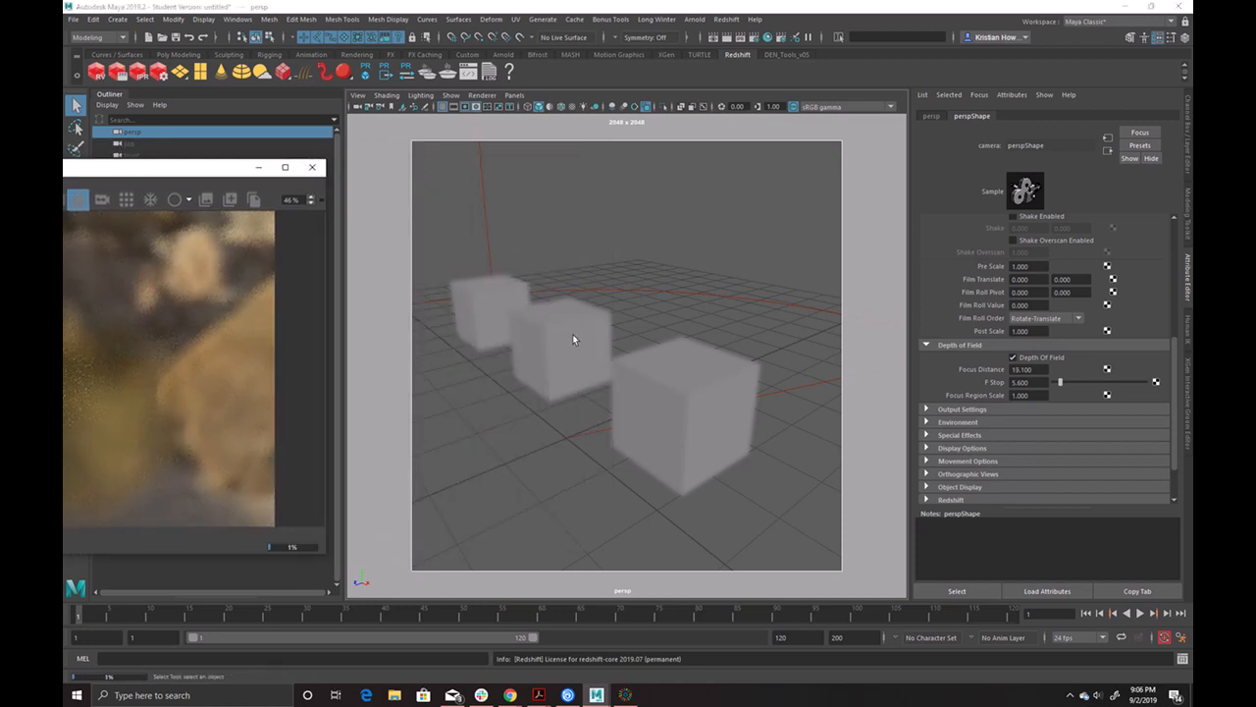
pyautogui.keyDown('ctrl'); pyautogui.moveTo(1031, 368); pyautogui.dragTo(953, 378); pyautogui.keyUp('ctrl')
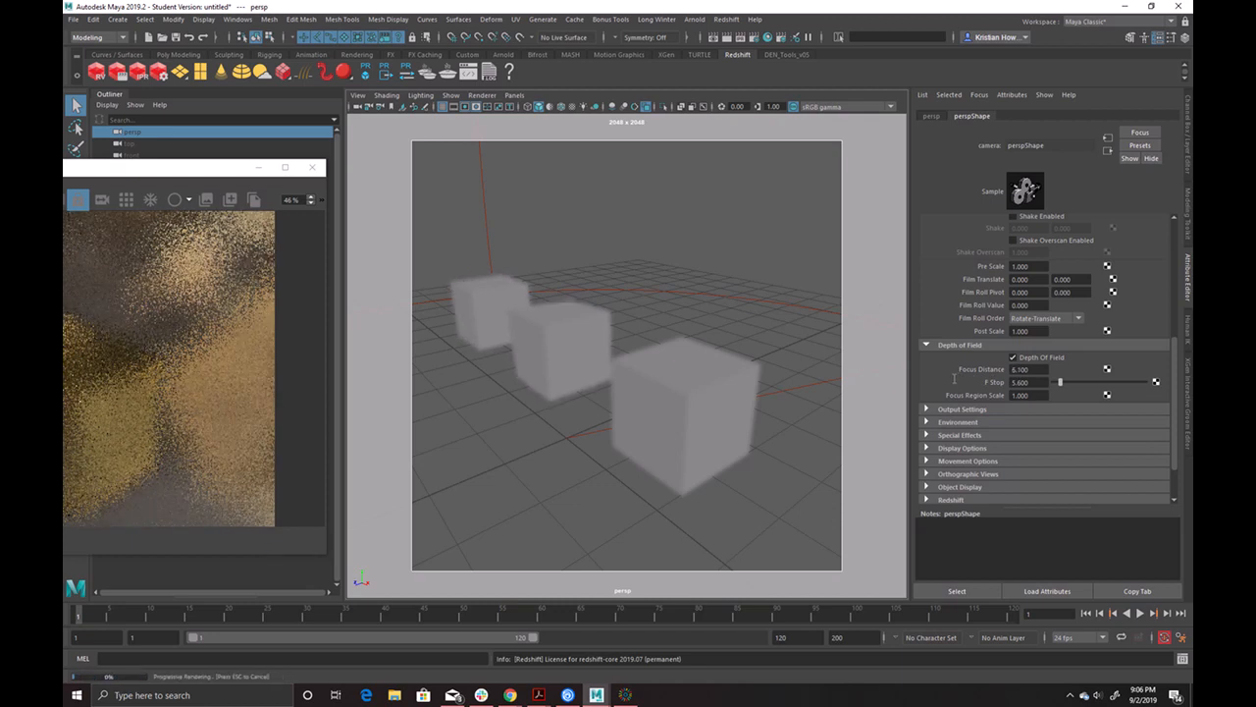
pyautogui.moveTo(210, 167); pyautogui.dragTo(628, 140)
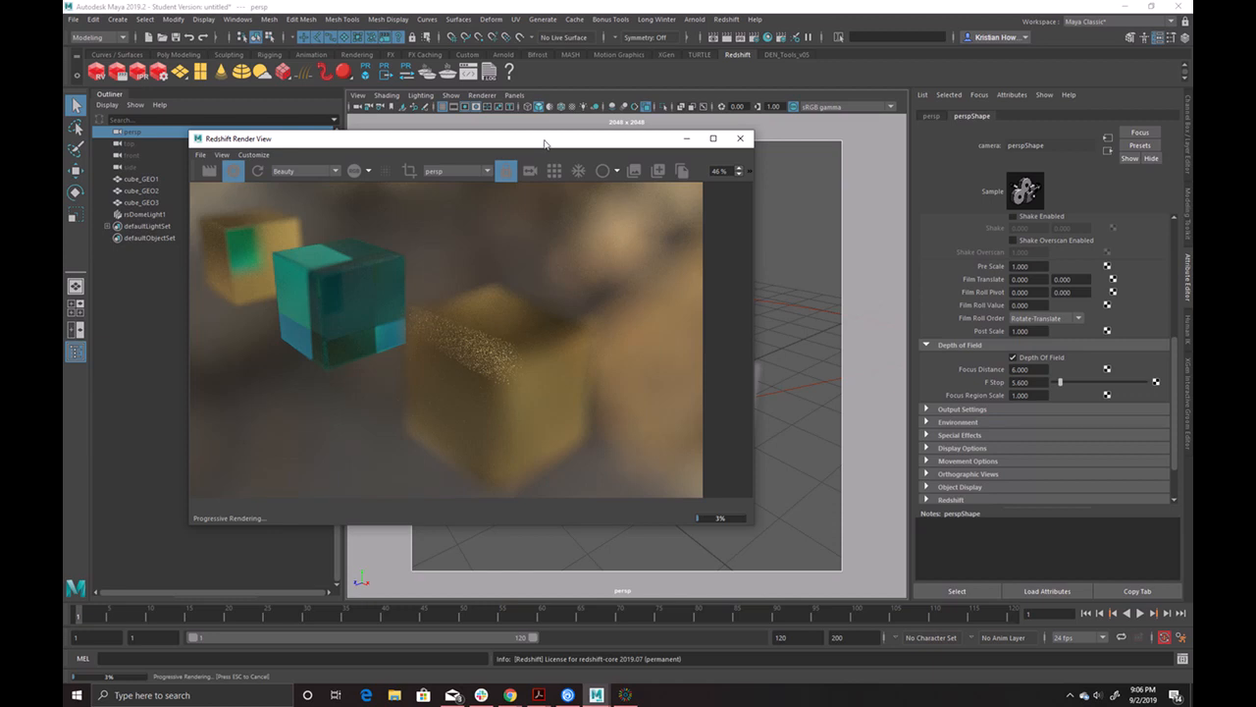
pyautogui.moveTo(452, 138); pyautogui.dragTo(79, 172)
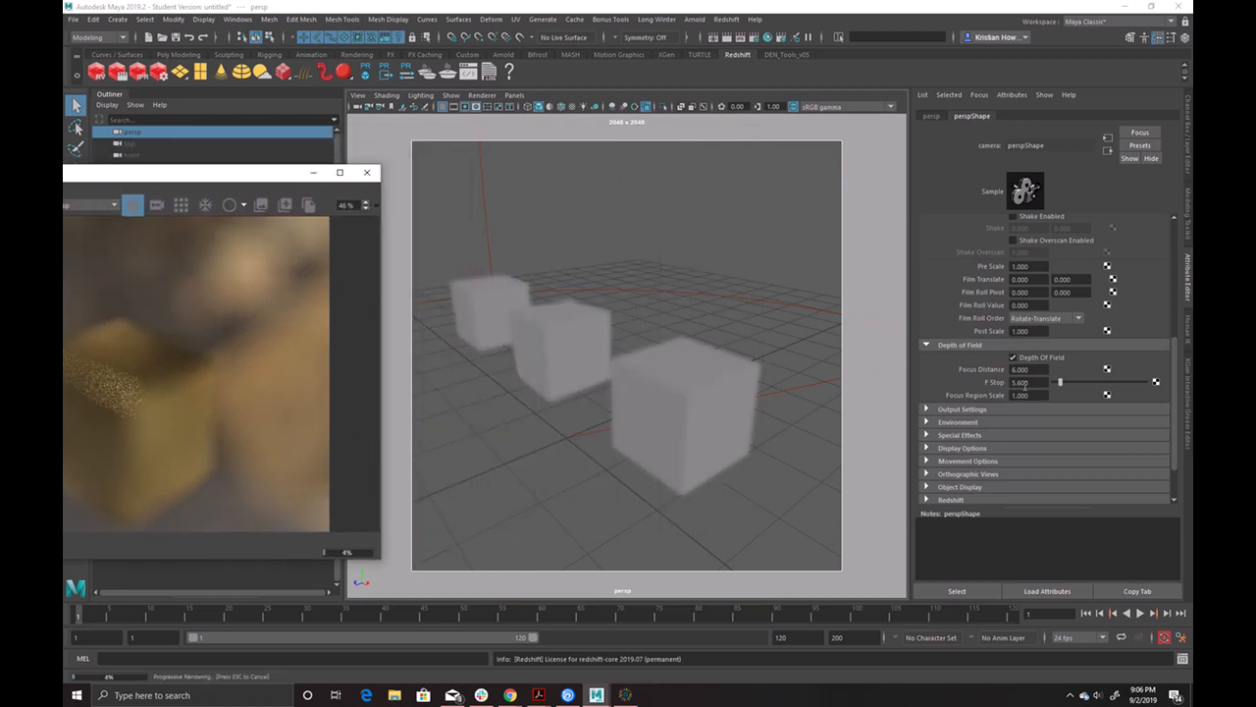
pyautogui.keyDown('ctrl'); pyautogui.moveTo(1034, 373); pyautogui.dragTo(1032, 372); pyautogui.keyUp('ctrl')
pyautogui.moveTo(225, 174); pyautogui.dragTo(606, 116)
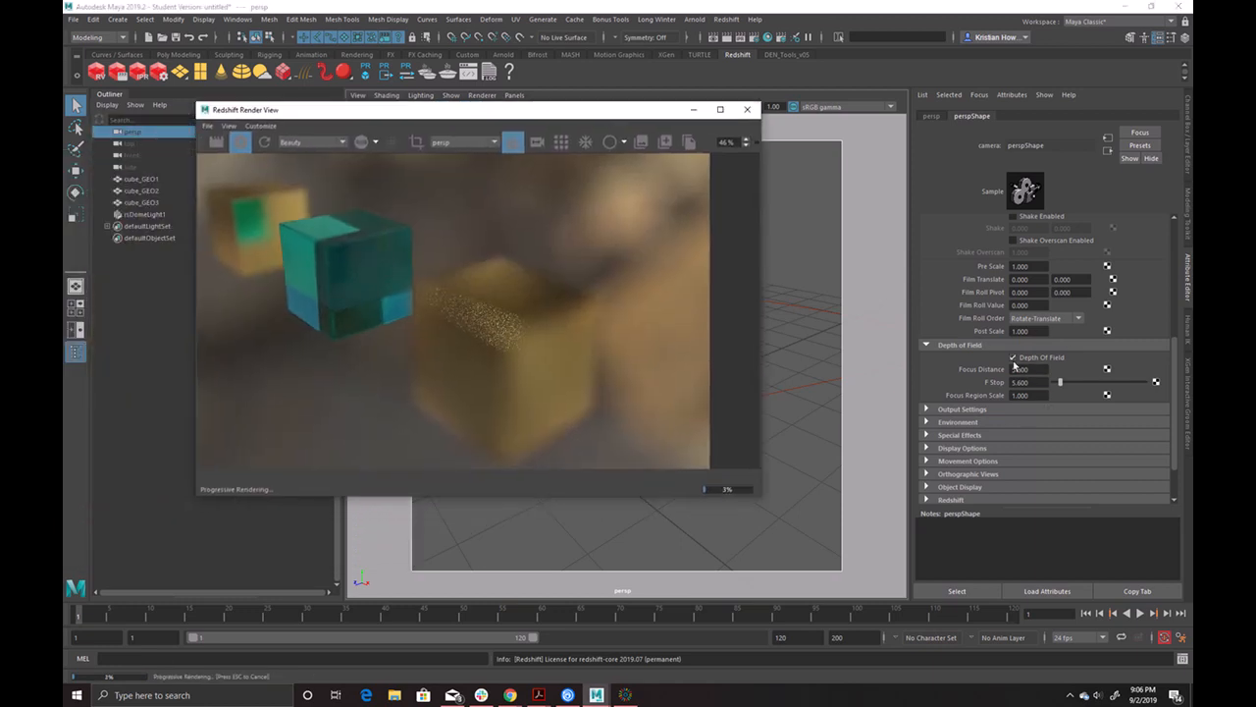
# - Set the camera's F Stop to 12.455 and its Focus Region Scale to 3 to soften the blur
pyautogui.click(1018, 395)
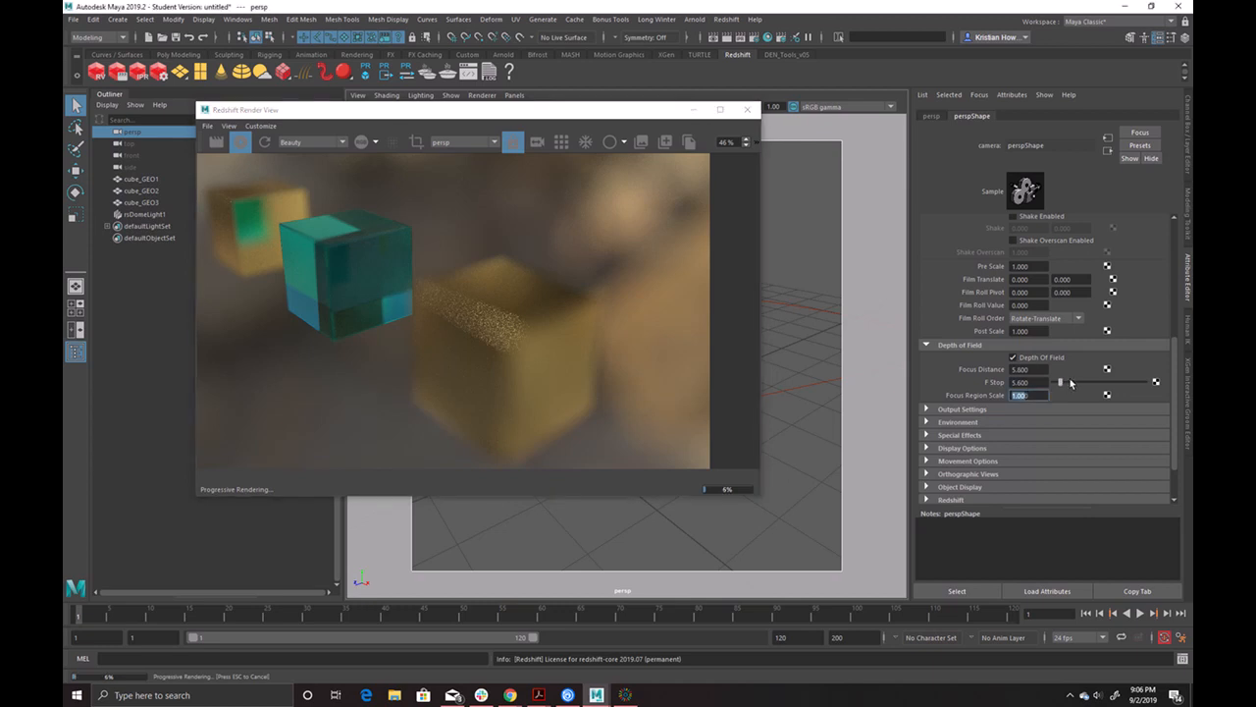
pyautogui.click(1070, 382)
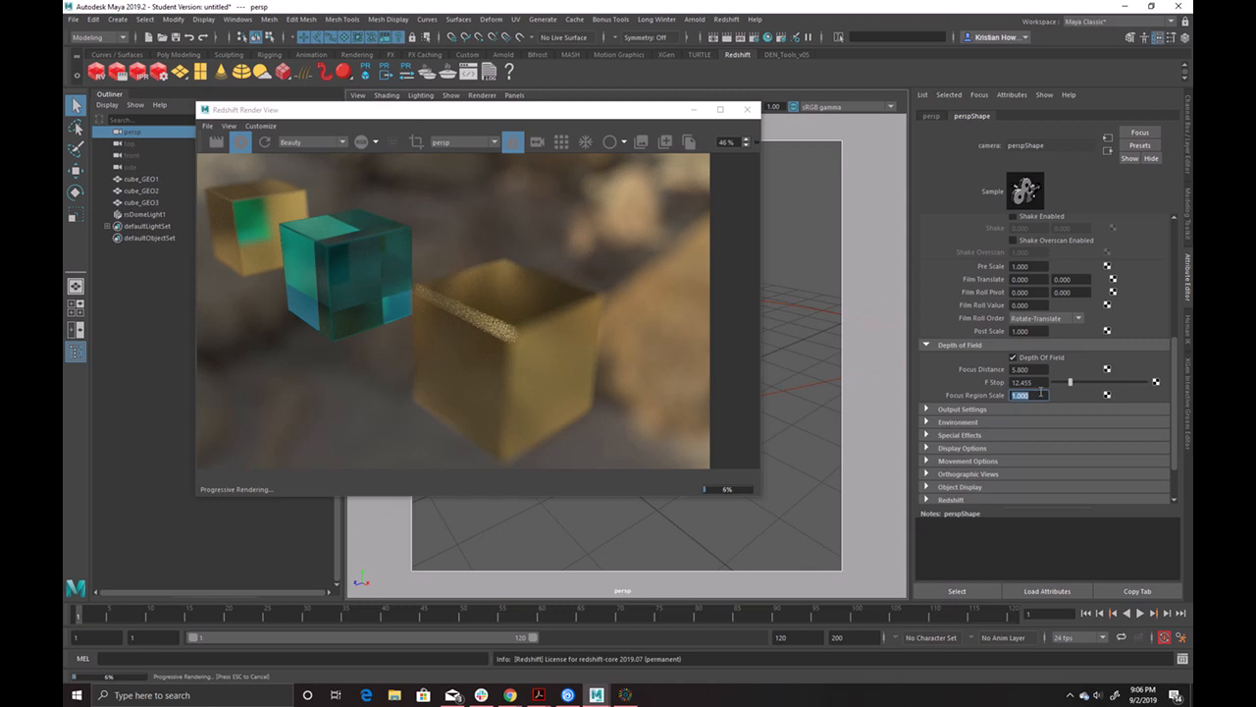
pyautogui.write('5')
pyautogui.press('Return')
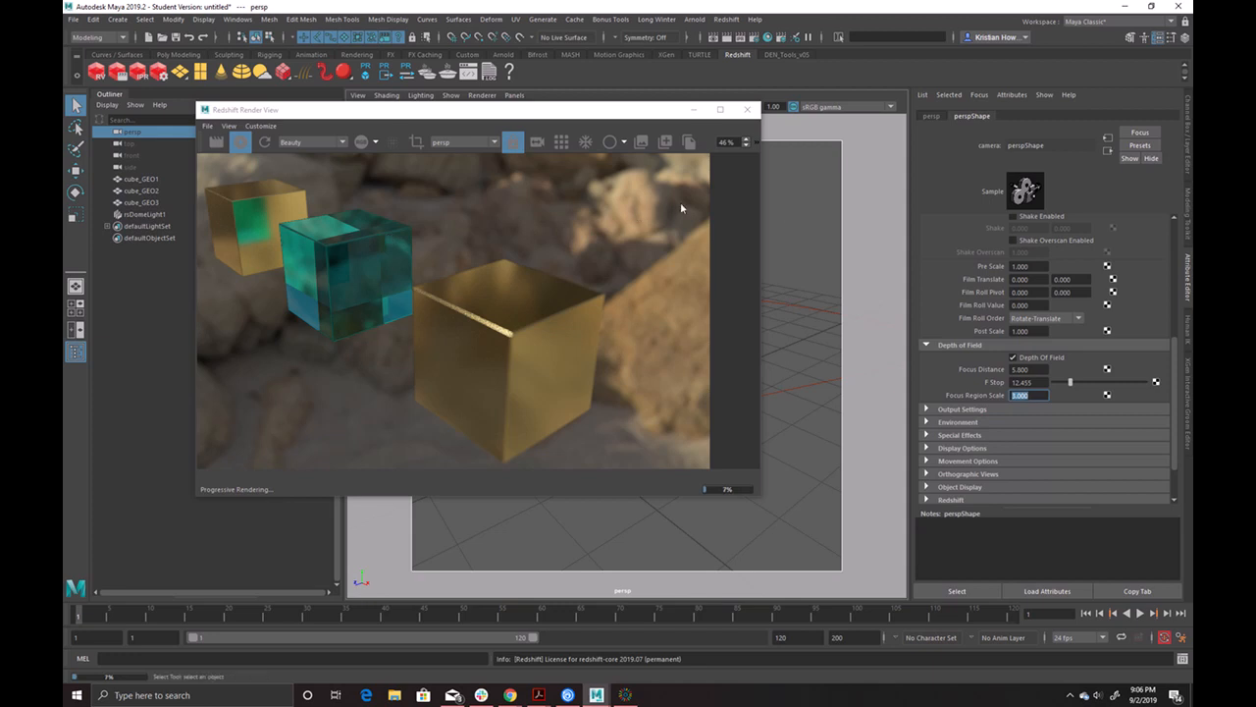
# - Set the focus distance to 4.2 to focus on the front gold cube, checking it in the live render
pyautogui.moveTo(616, 119); pyautogui.dragTo(305, 150)
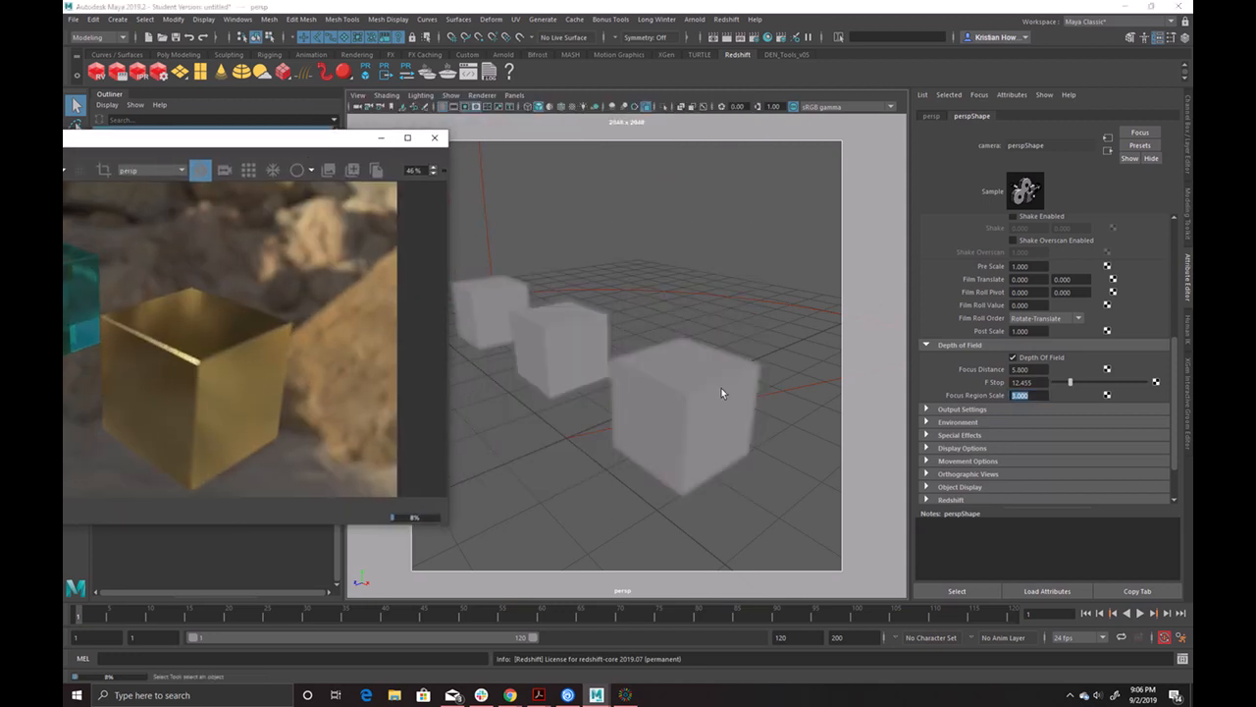
pyautogui.click(1027, 372)
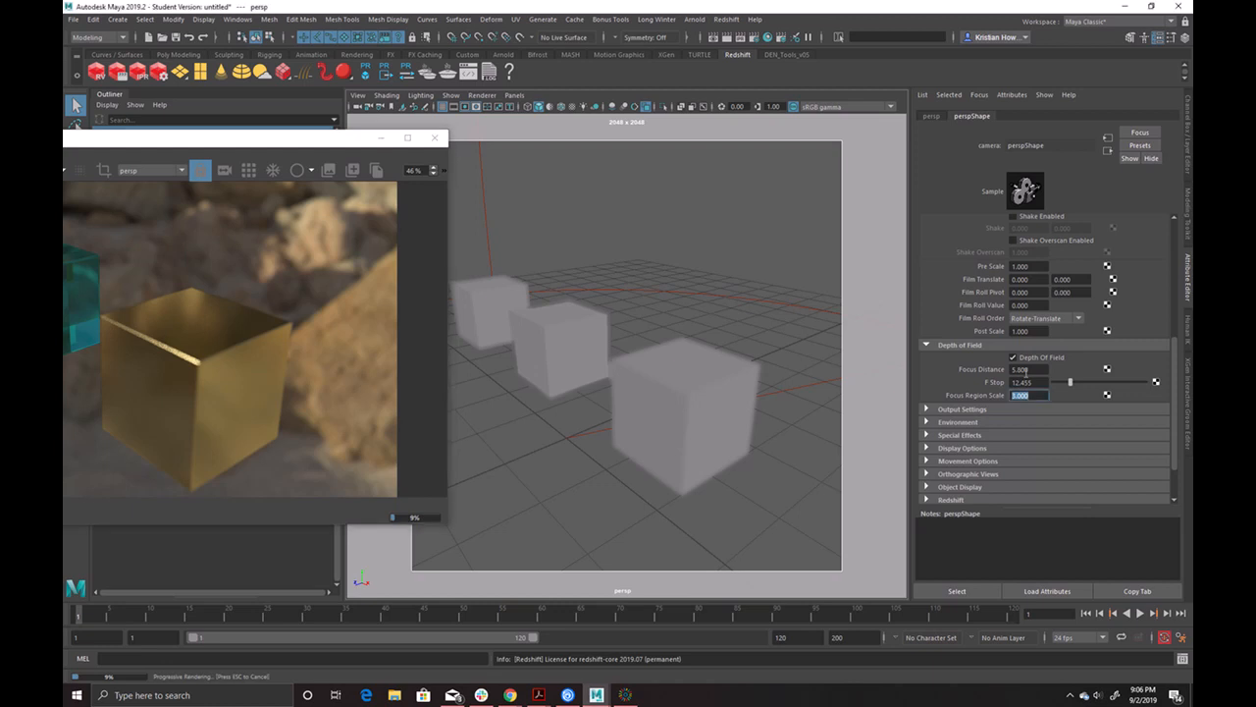
pyautogui.moveTo(1029, 371)
pyautogui.keyDown('ctrl'); pyautogui.mouseDown()
pyautogui.moveTo(1017, 375)
pyautogui.moveTo(1027, 369)
pyautogui.mouseUp(); pyautogui.keyUp('ctrl')
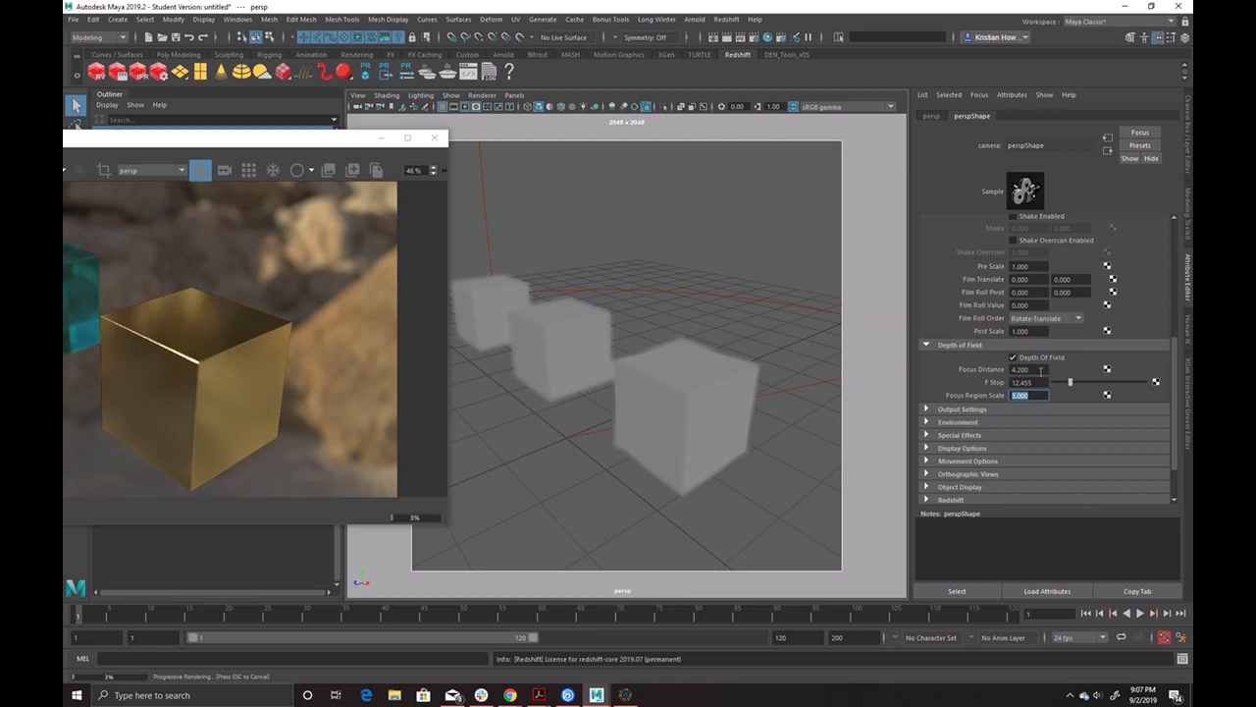
pyautogui.moveTo(437, 140); pyautogui.dragTo(748, 124)
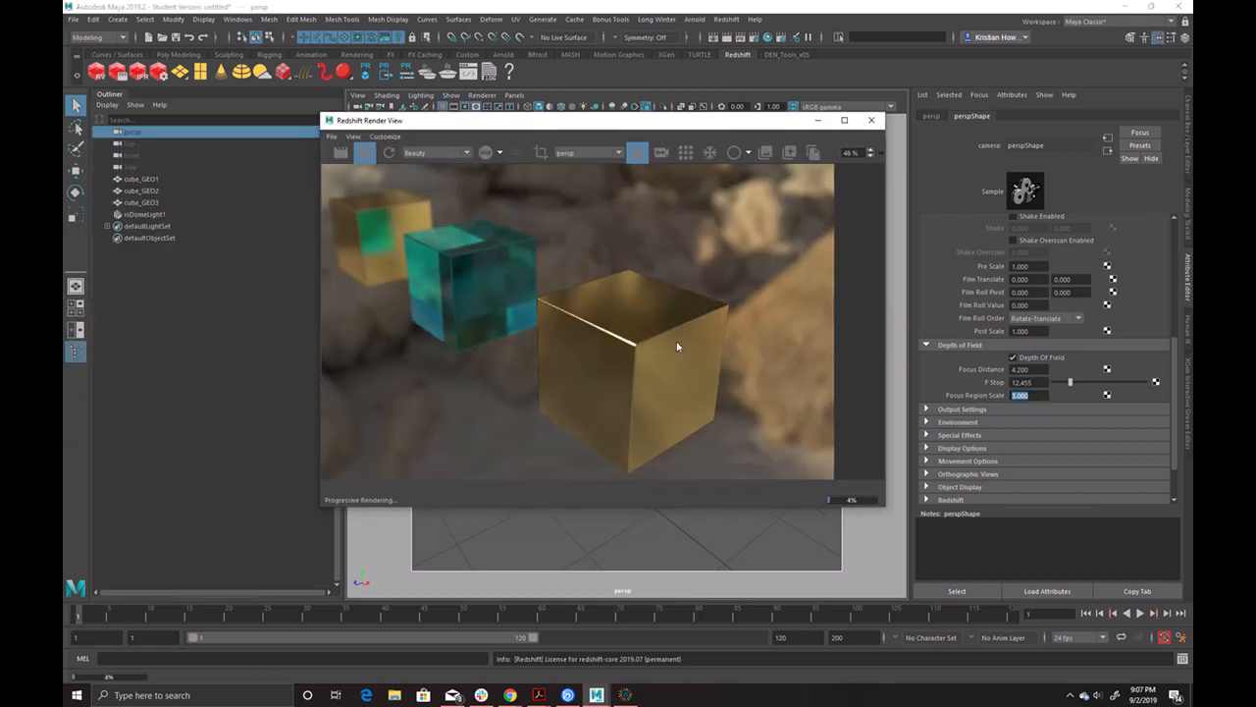
# - Render a final still with depth of field and fit more of the image in the Render View
pyautogui.click(340, 152)
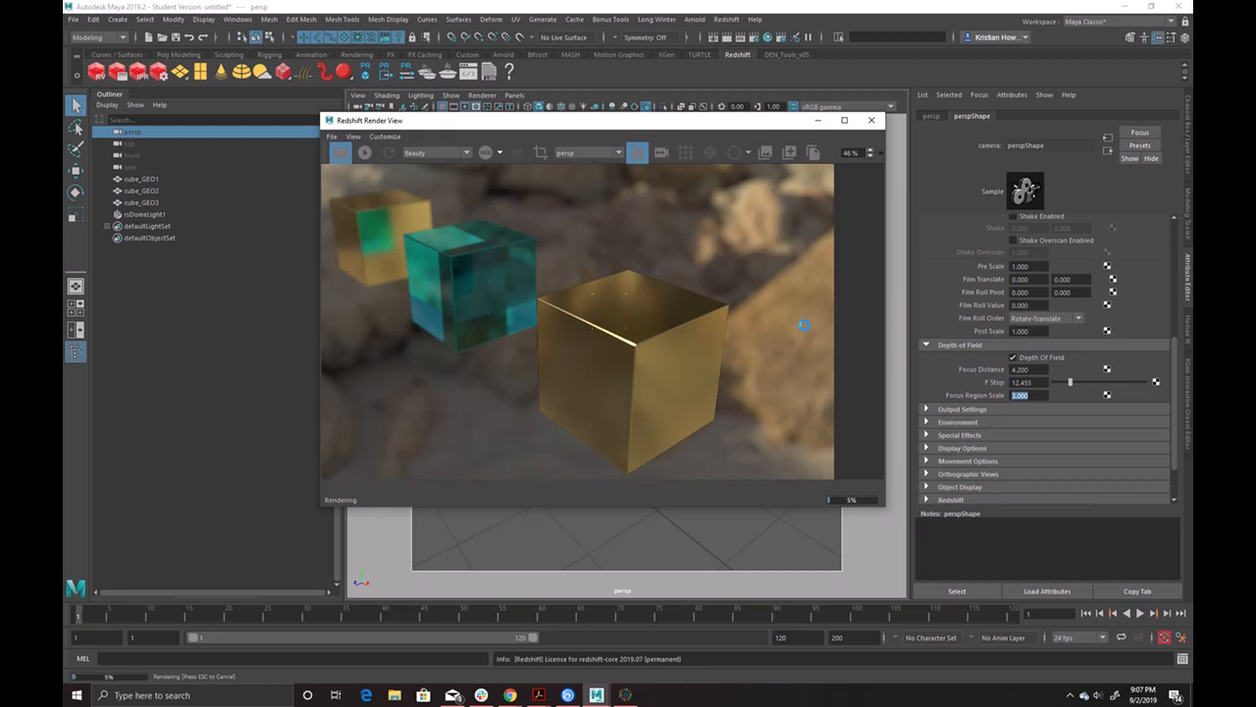
pyautogui.scroll(-3, 794, 323)
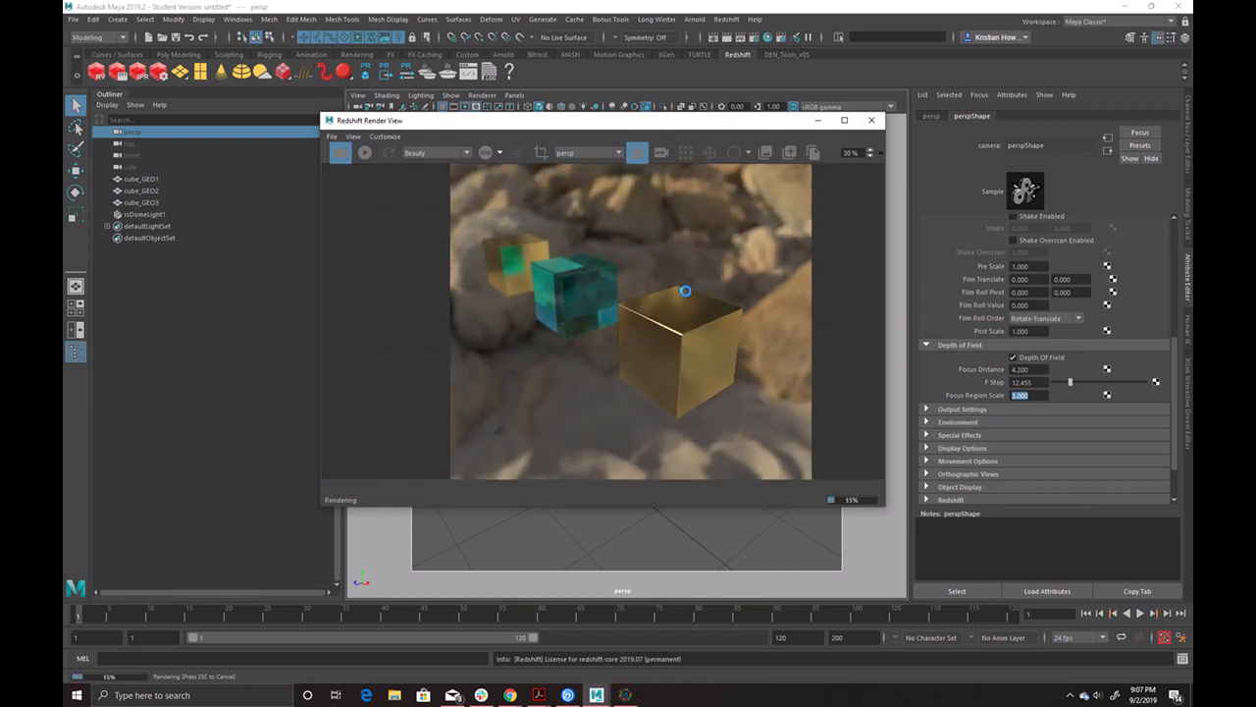
pyautogui.scroll(1, 792, 256)
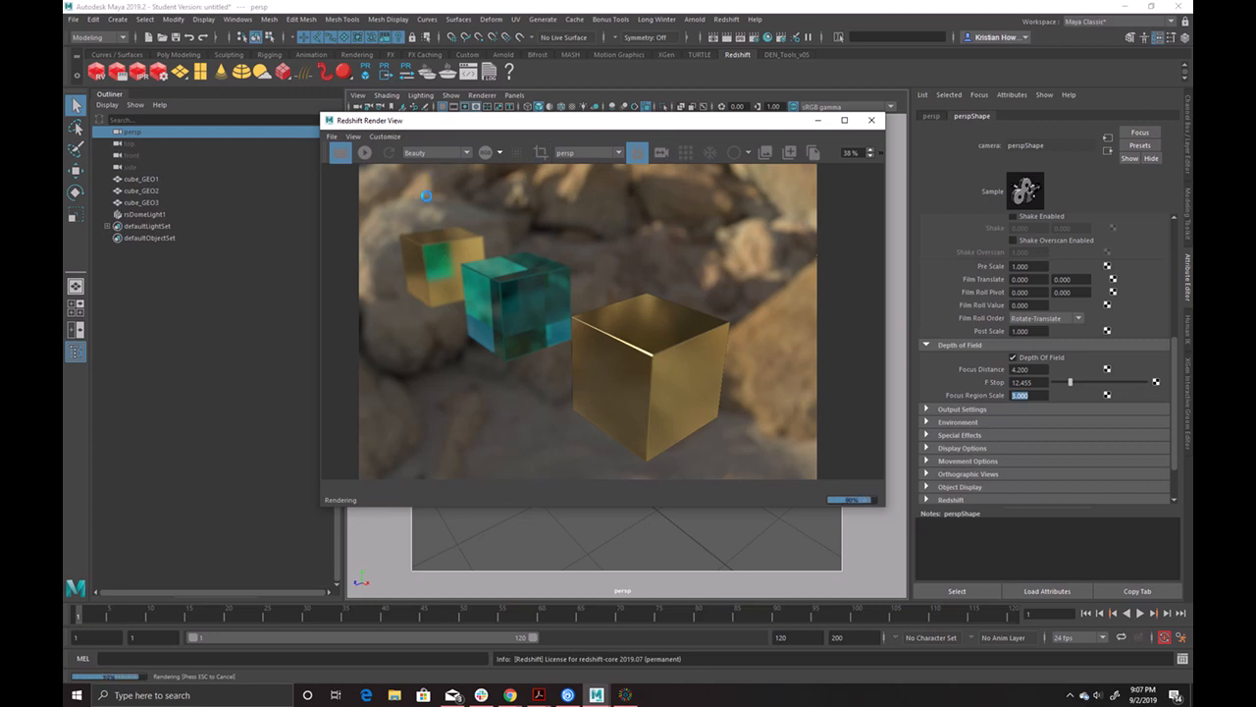
# - Save the depth-of-field render as a JPEG, replacing the existing WER_KDH_JPG file
pyautogui.click(332, 137)
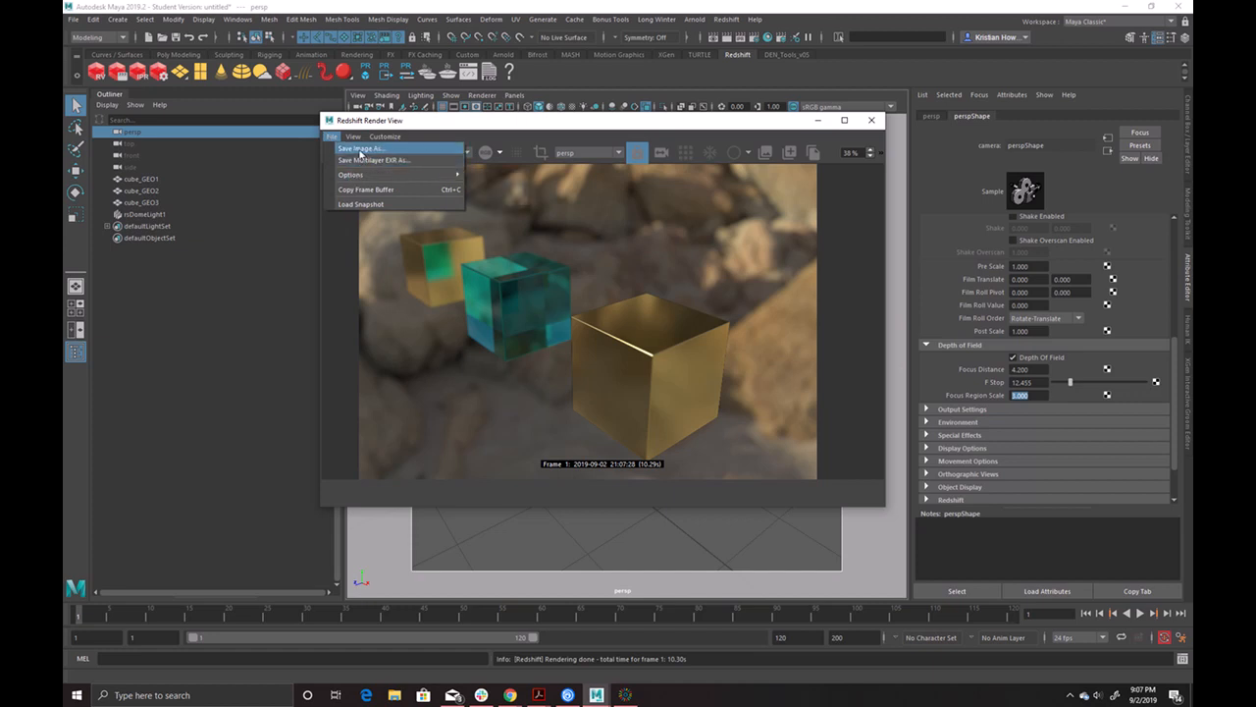
pyautogui.click(360, 148)
pyautogui.click(590, 222)
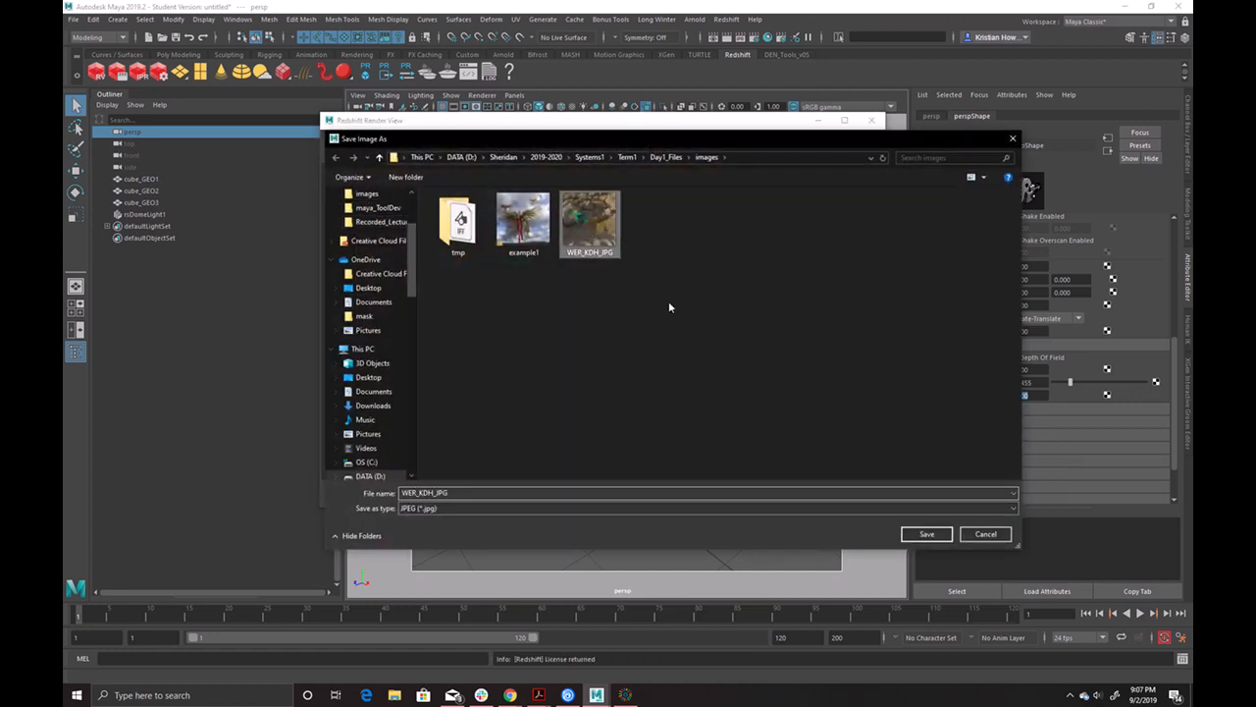
pyautogui.click(927, 533)
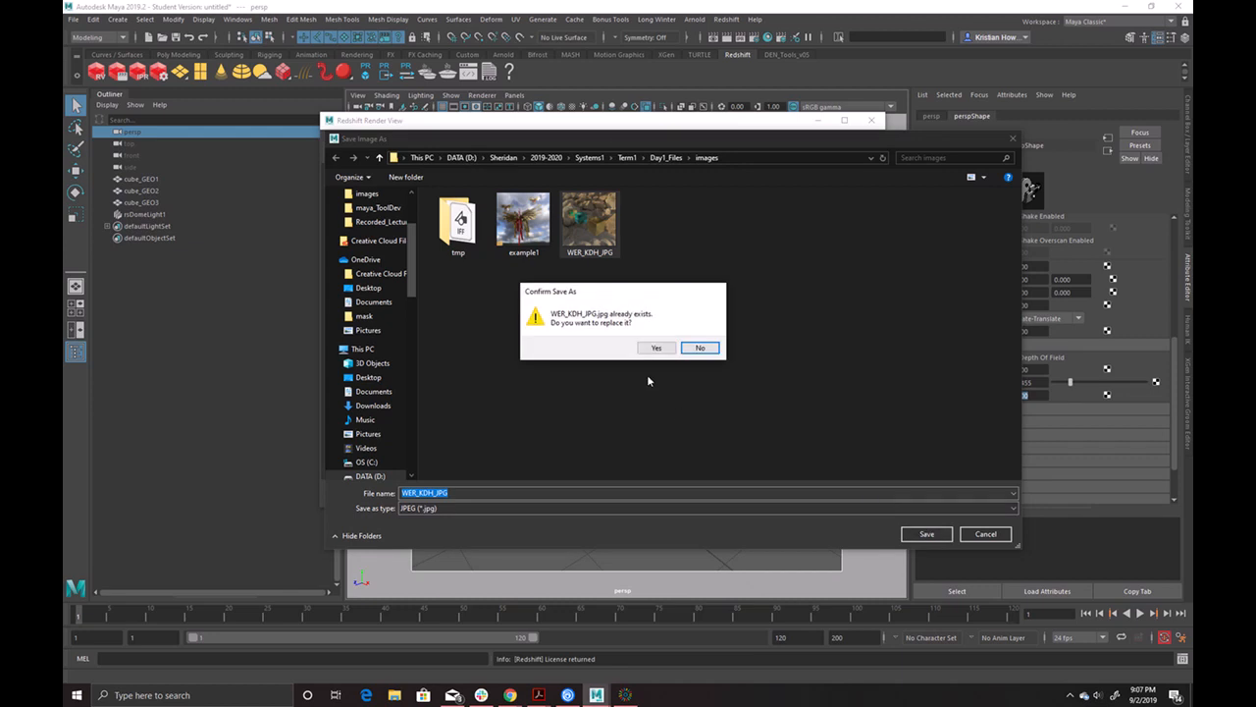
pyautogui.click(656, 347)
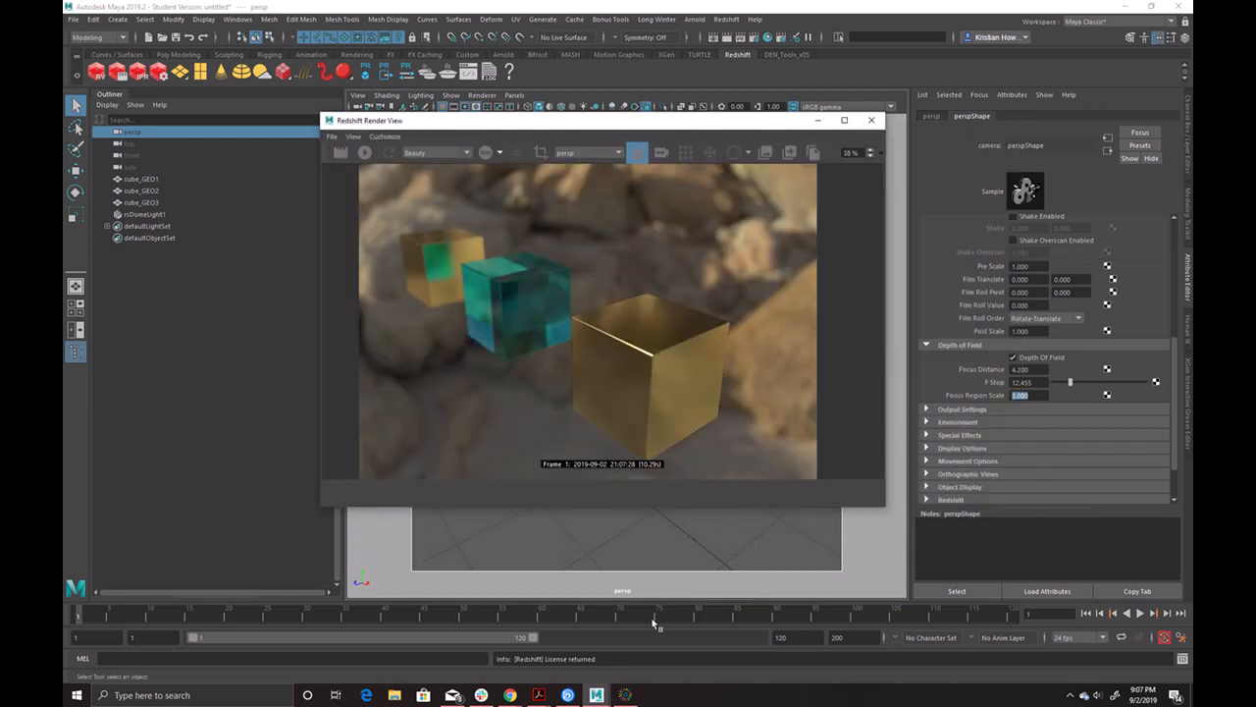
pyautogui.moveTo(625, 695)
pyautogui.click(627, 695)
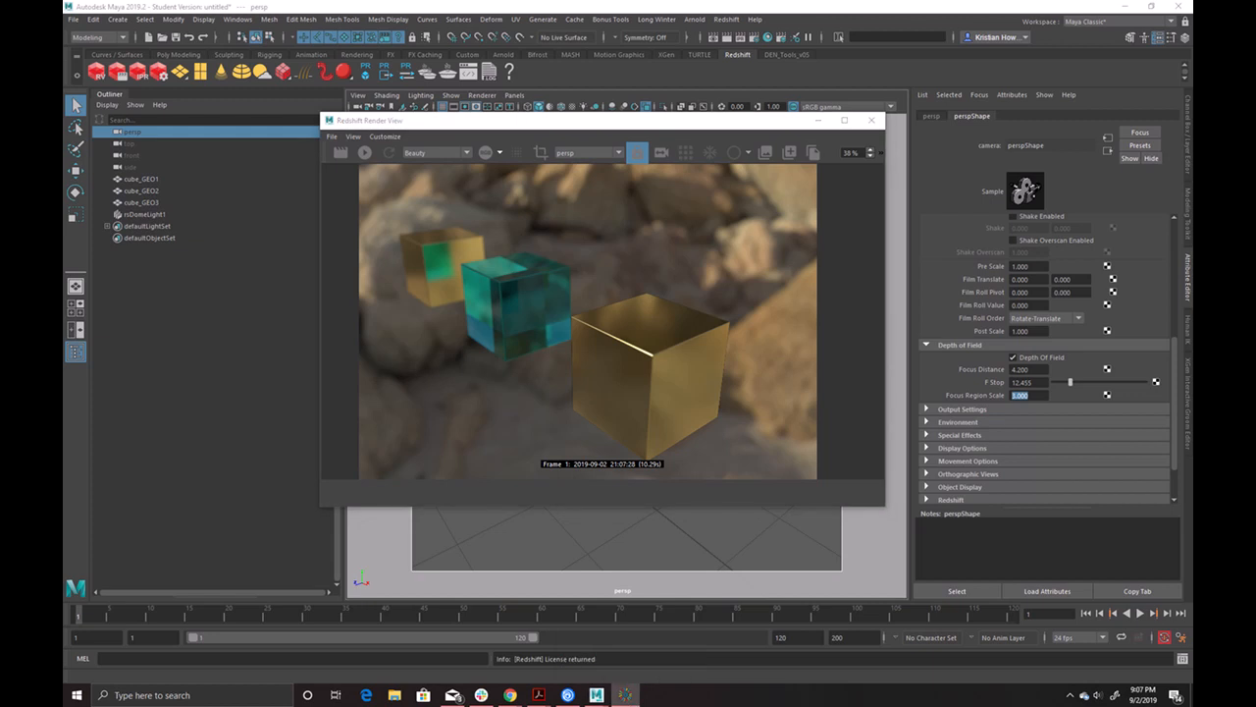